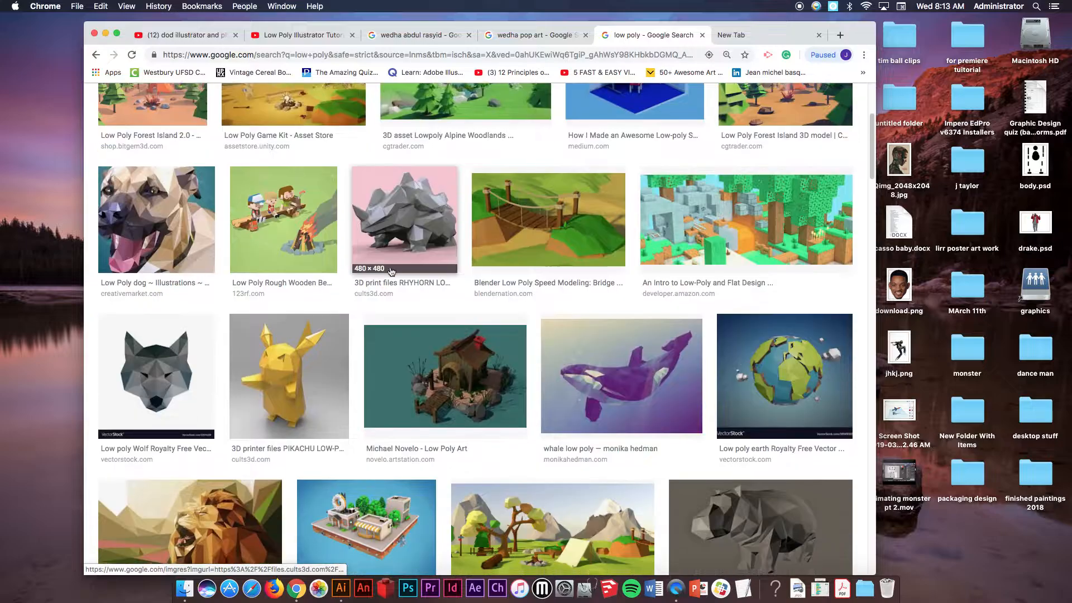
scroll(392, 272, "down", 3)
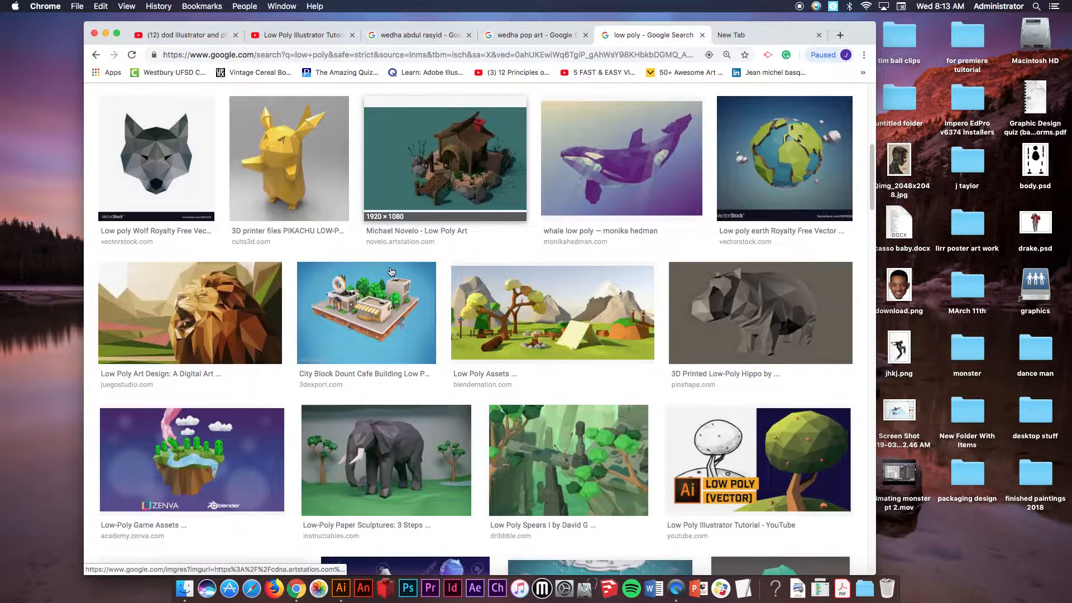
Browse the low poly image search results, opening previews of the lion and dog artworks.
left_click(227, 266)
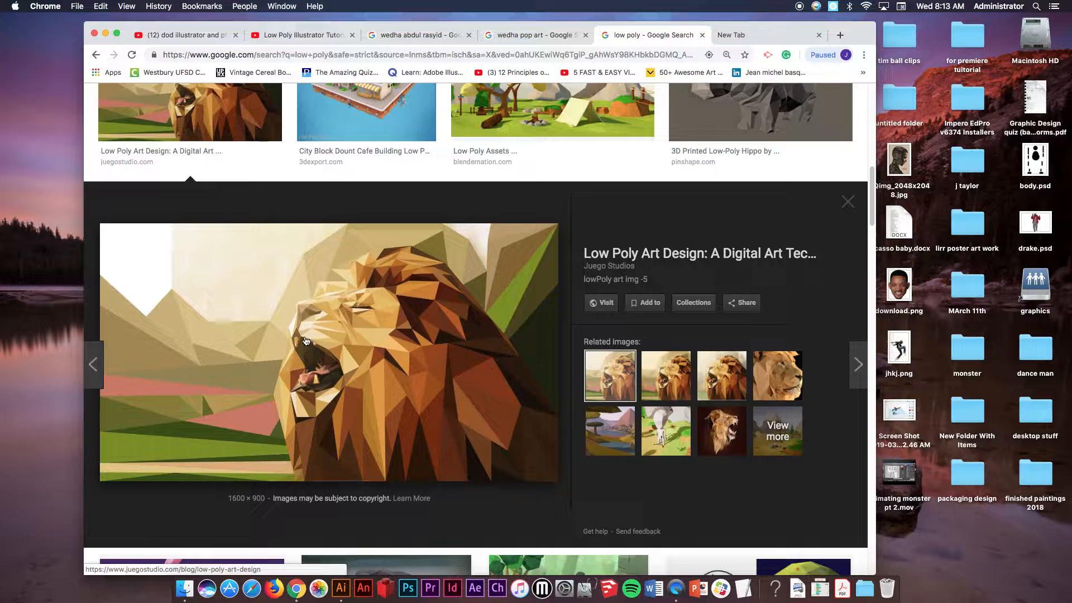
scroll(311, 391, "down", 10)
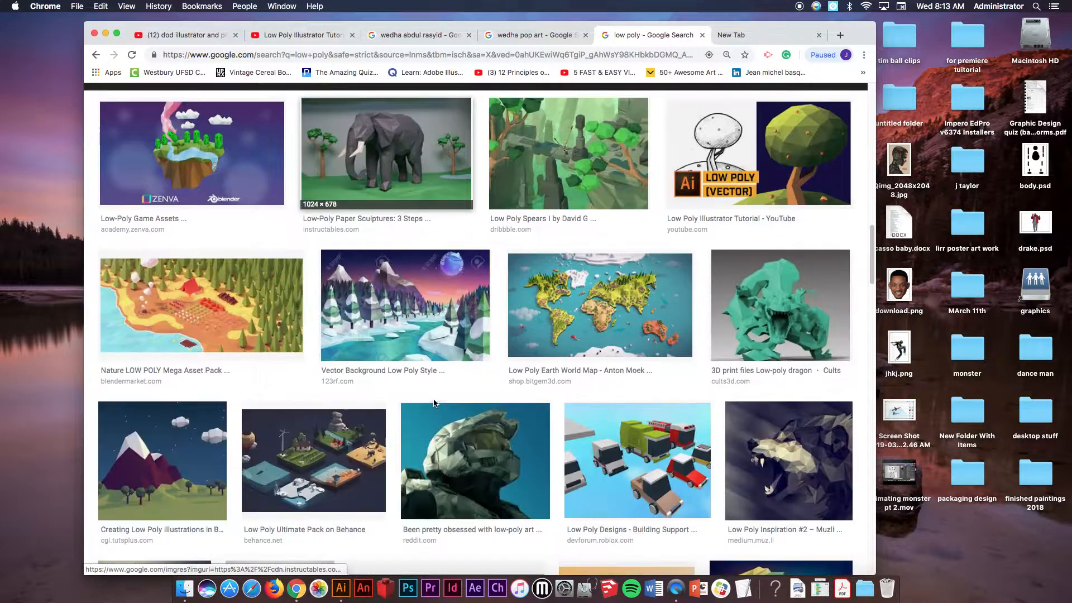
scroll(434, 406, "down", 15)
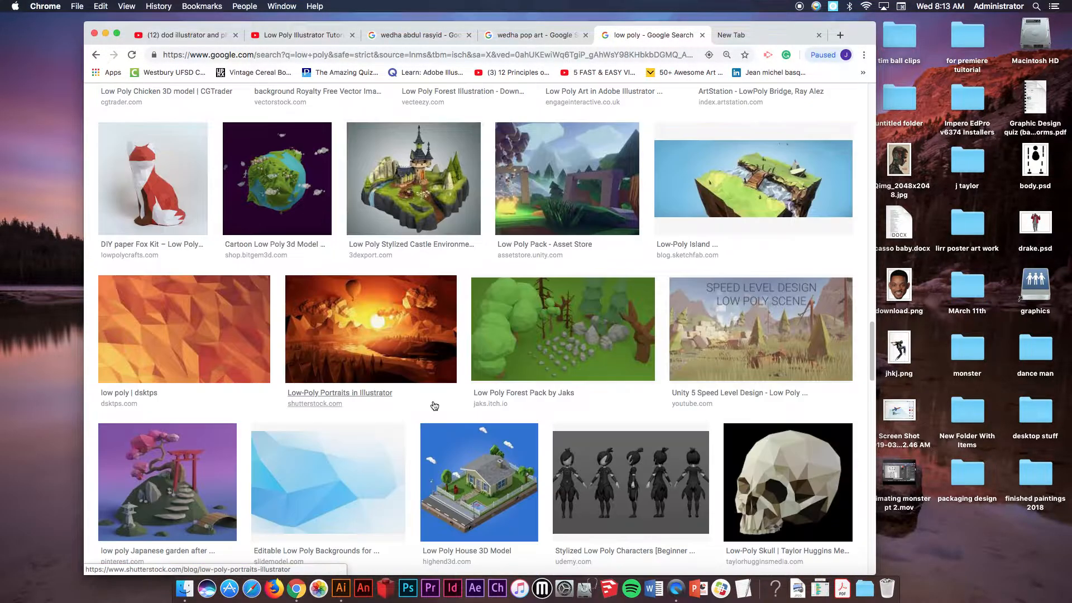
scroll(435, 406, "down", 12)
scroll(433, 401, "up", 3)
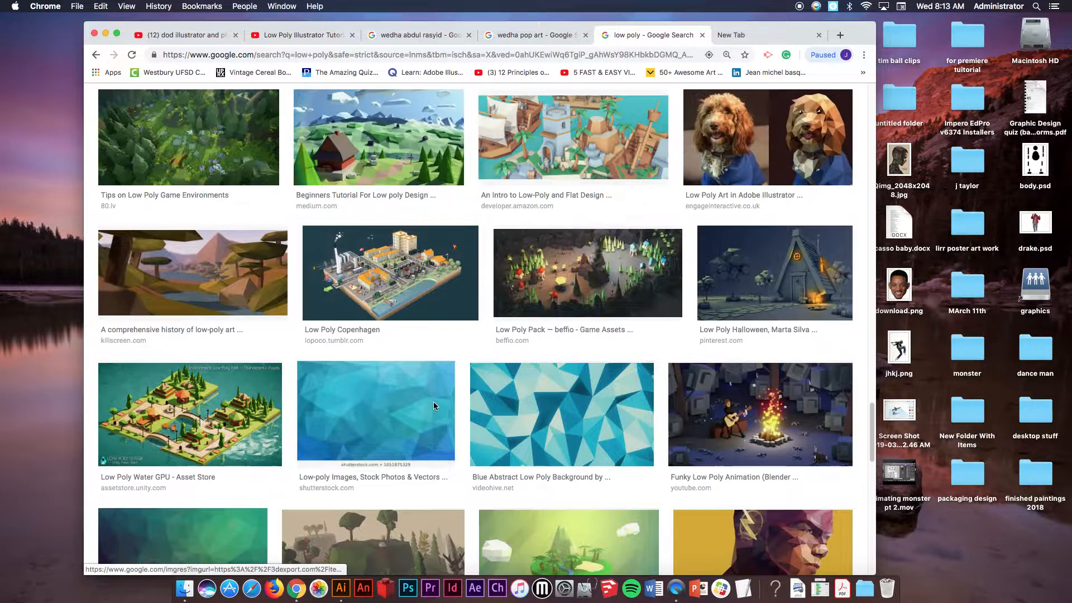
left_click(789, 200)
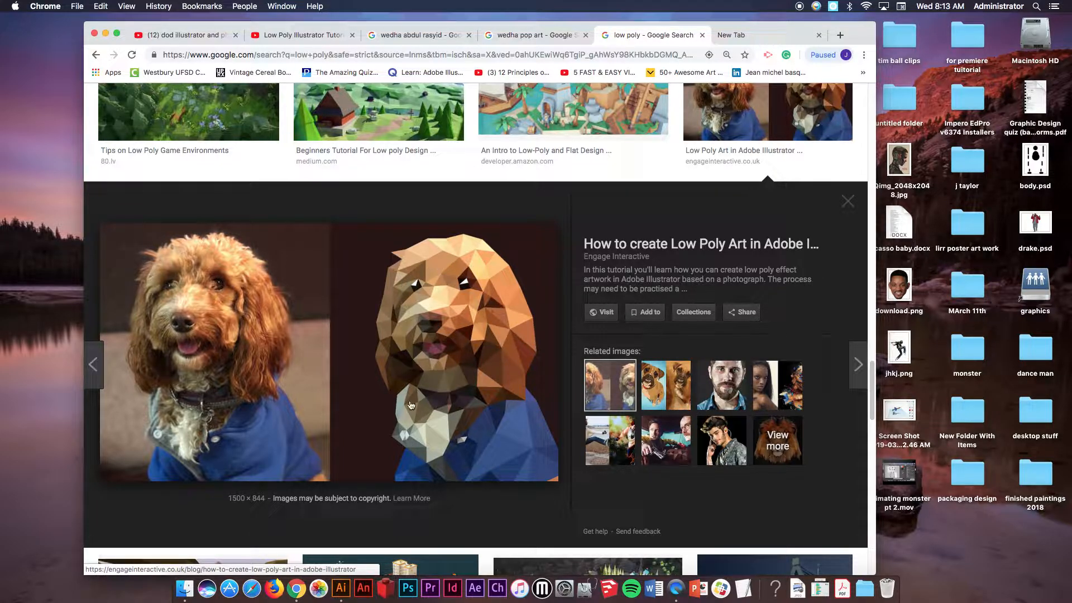
Browse the Wedha pop art and Wedha Abdul Rasyid image results, opening previews of individual portraits.
left_click(522, 36)
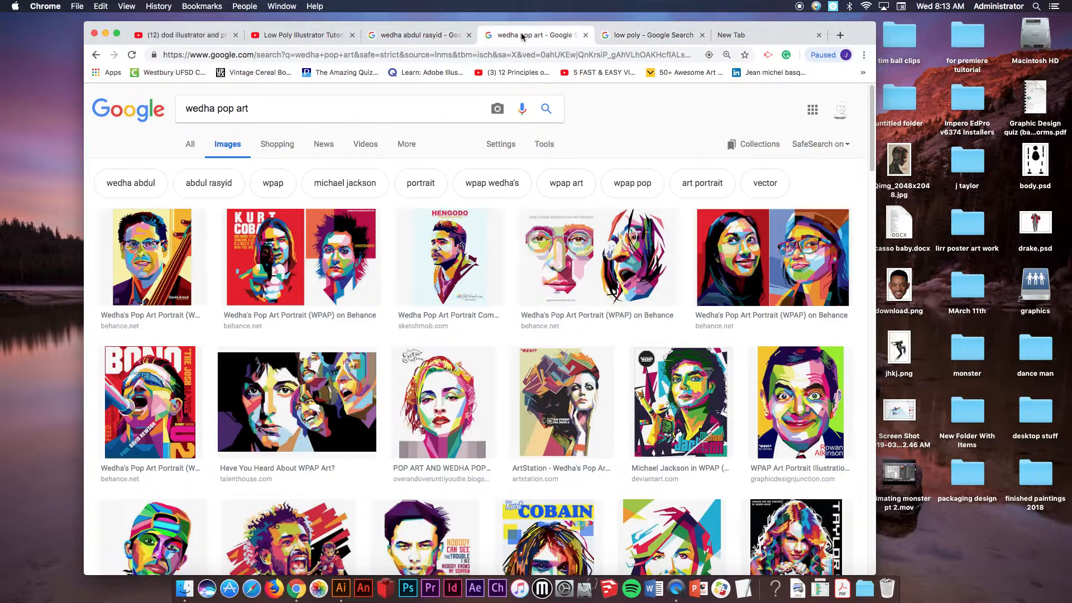
left_click_drag(274, 108, 170, 110)
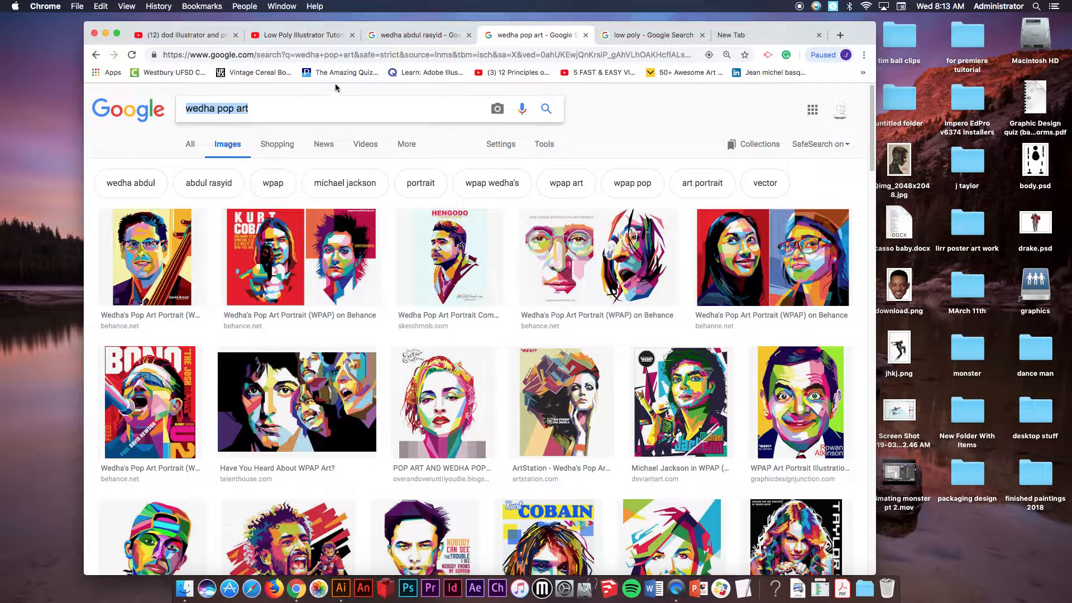
left_click(412, 38)
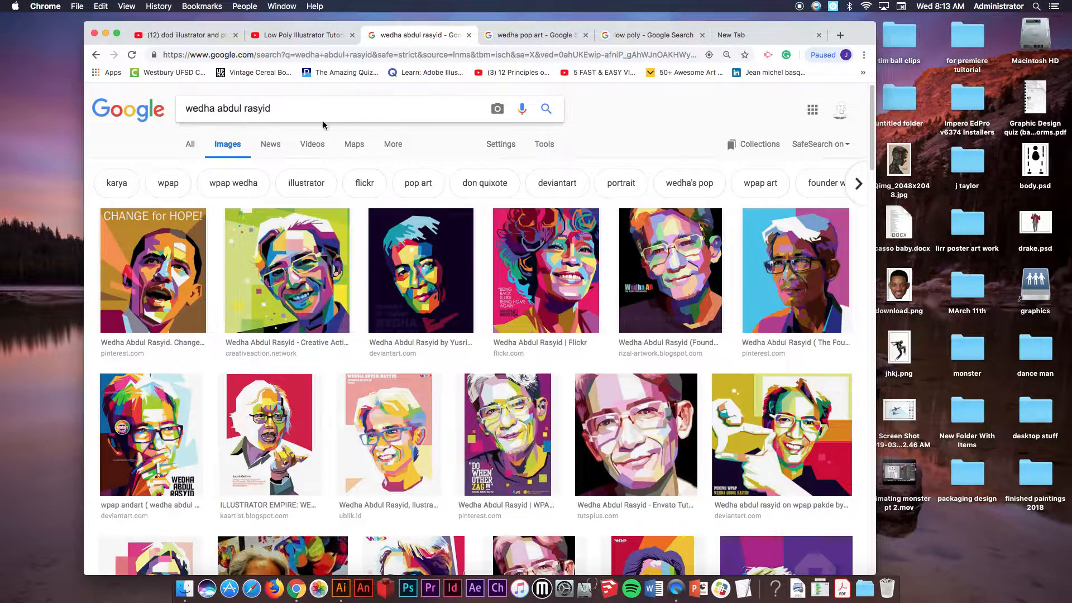
left_click_drag(282, 108, 167, 110)
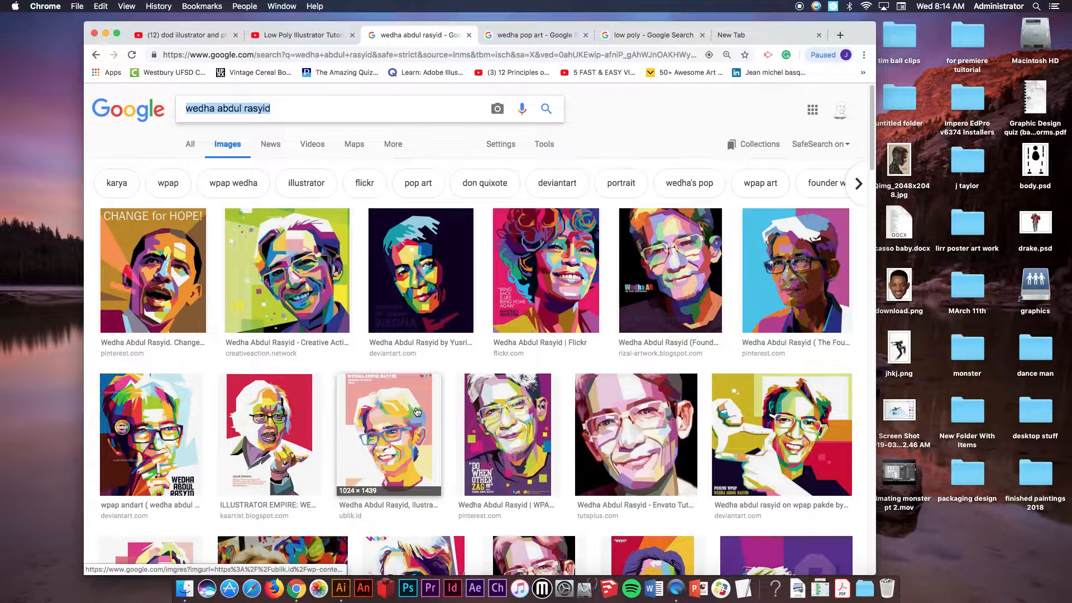
scroll(416, 412, "down", 2)
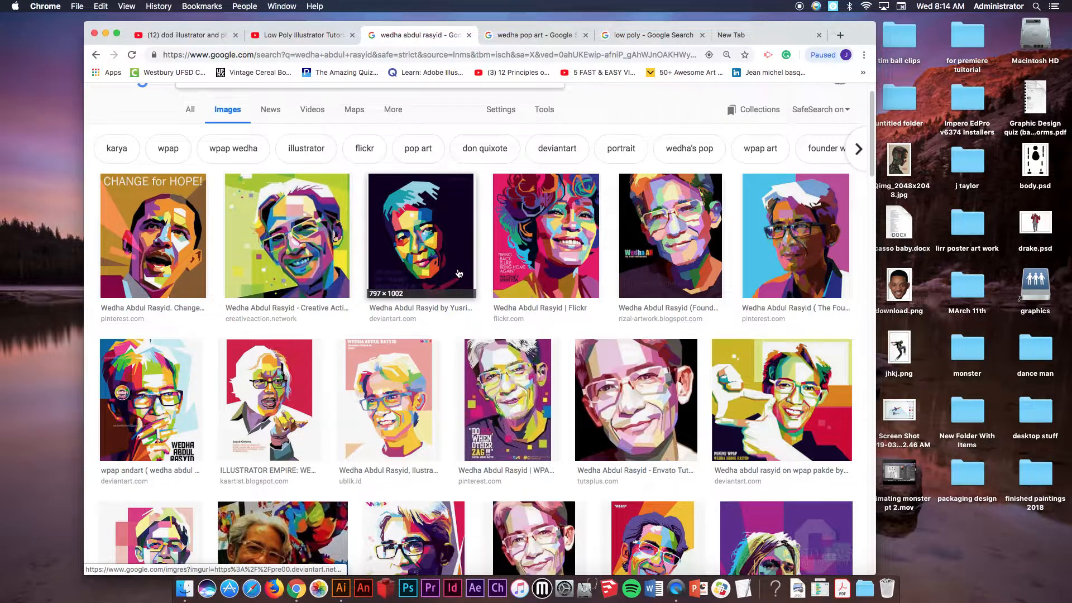
scroll(459, 274, "down", 5)
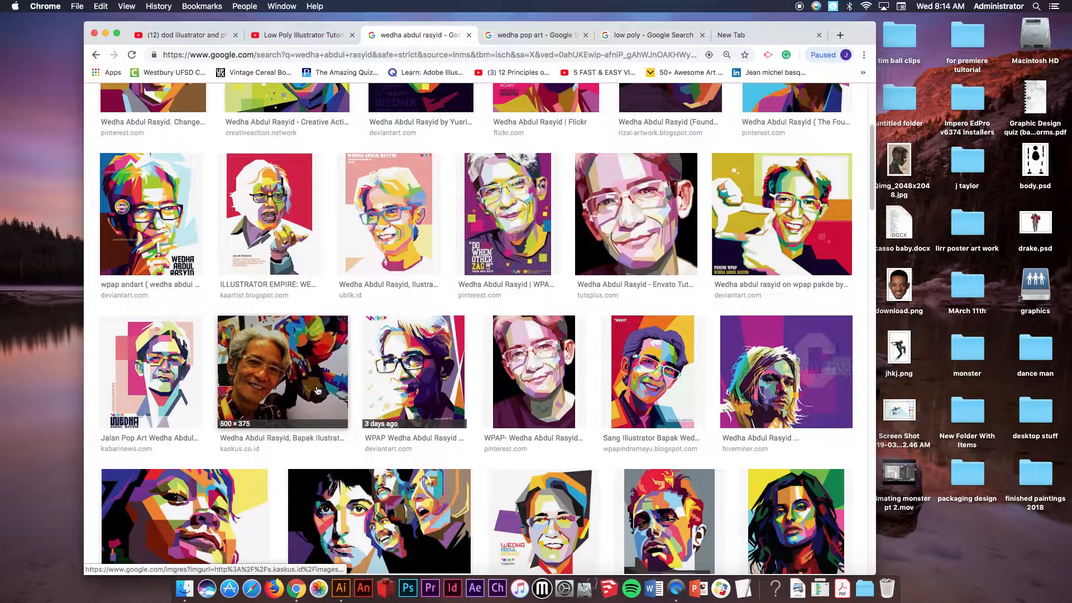
left_click(318, 391)
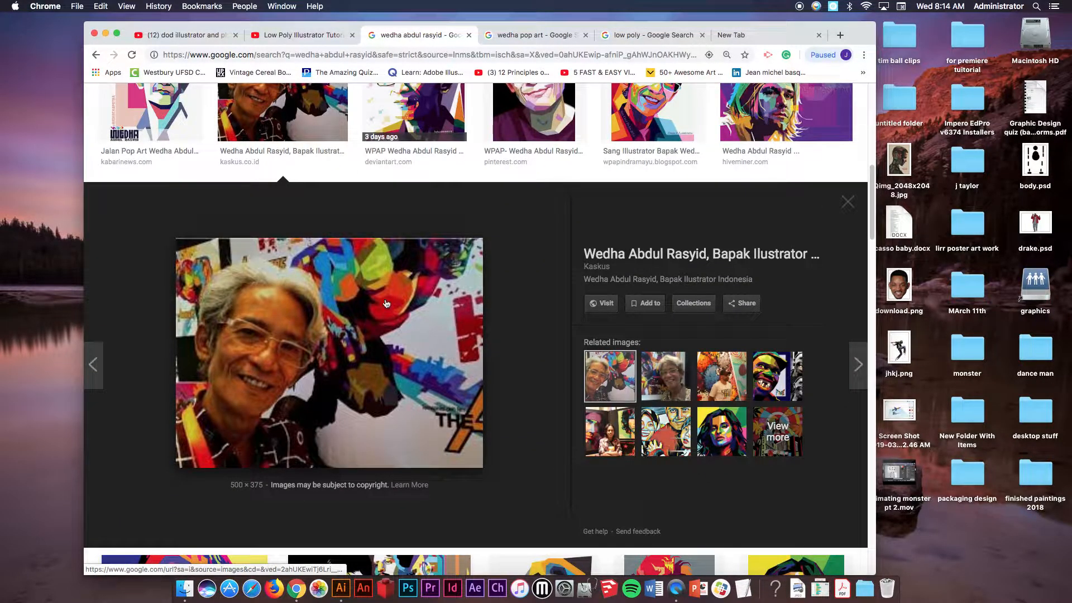
scroll(463, 383, "down", 10)
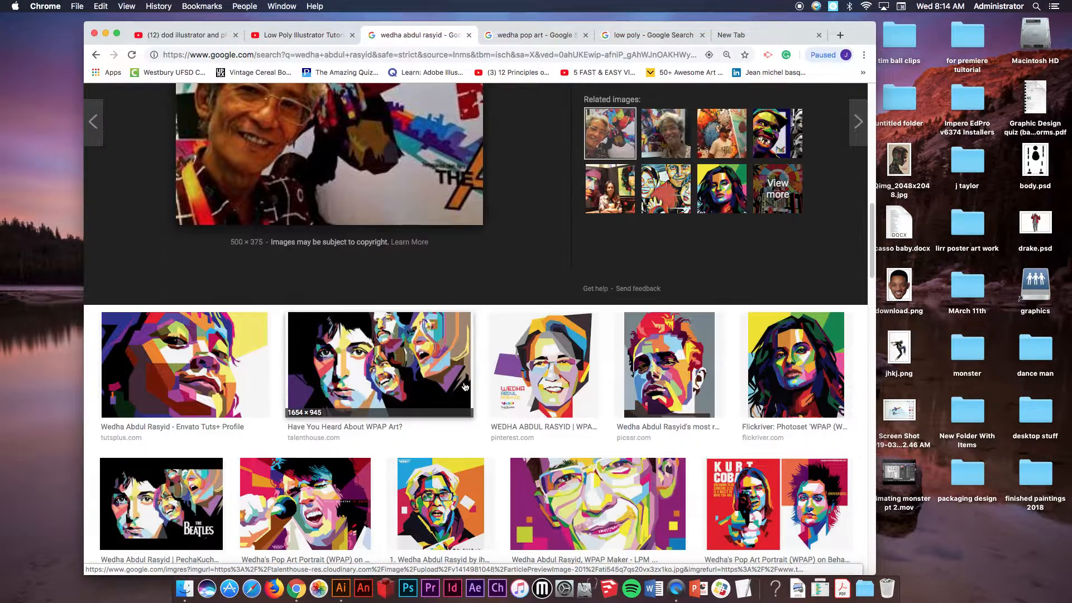
scroll(472, 384, "down", 5)
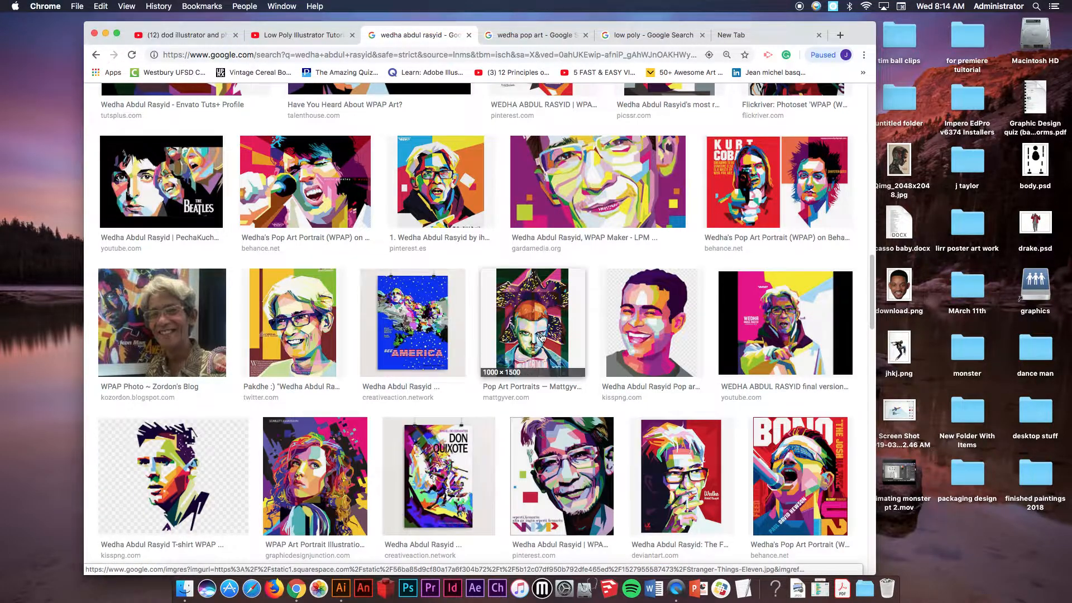
left_click(318, 484)
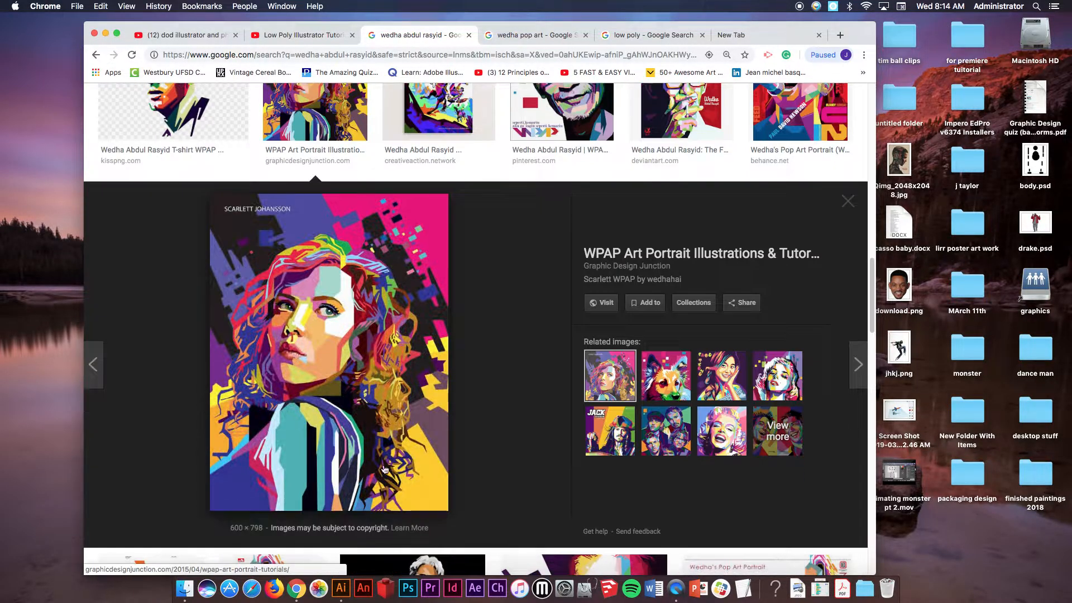
scroll(391, 210, "up", 15)
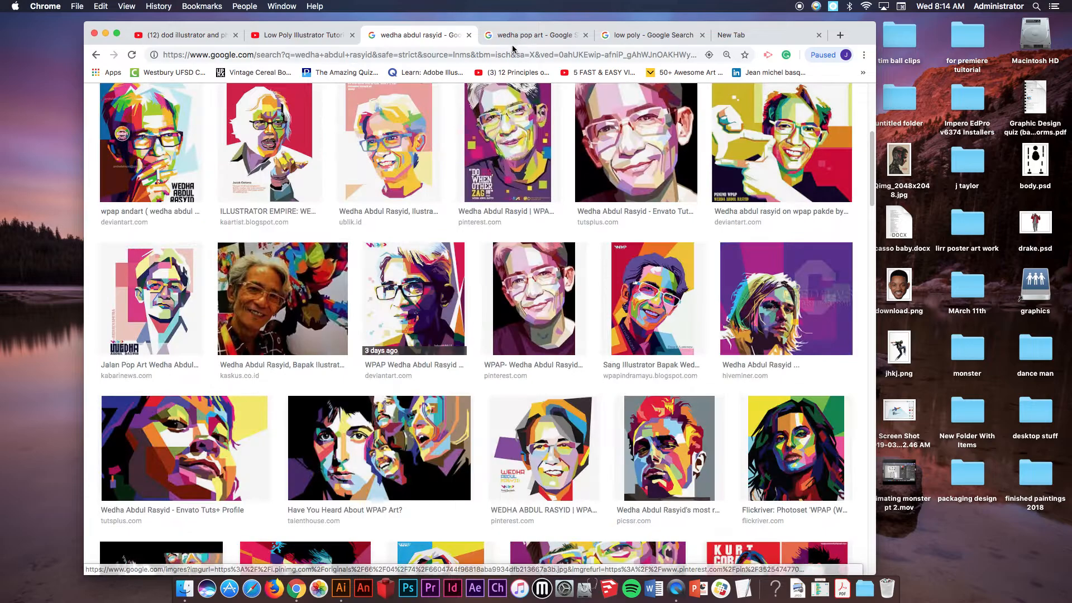
Browse further Wedha pop art results, previewing the Mohamed Salah portrait, and return to the low poly results.
left_click(525, 35)
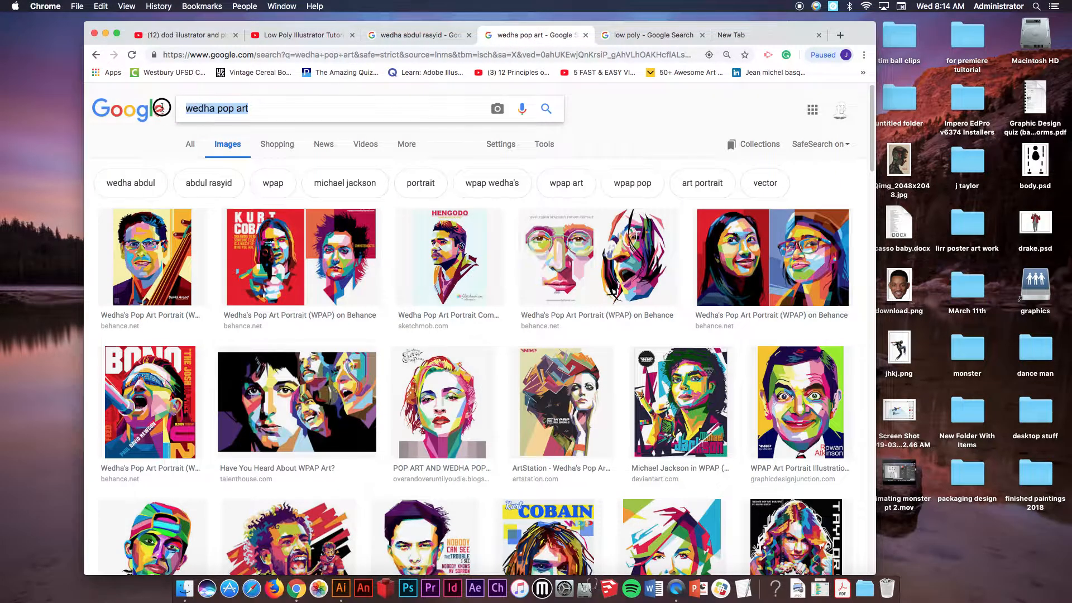
scroll(422, 279, "down", 3)
scroll(423, 279, "down", 4)
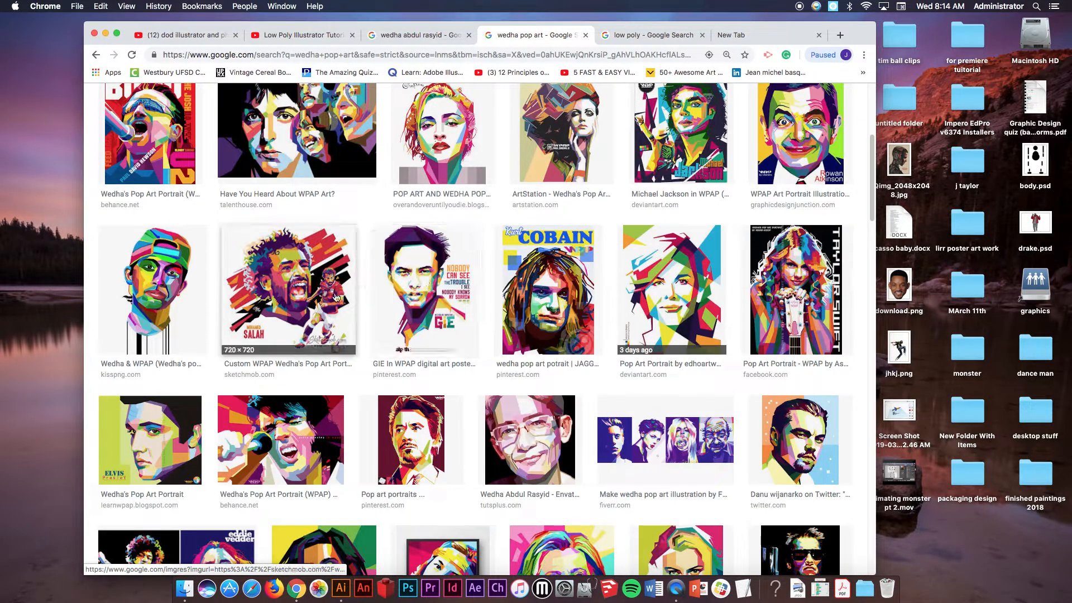
left_click(305, 299)
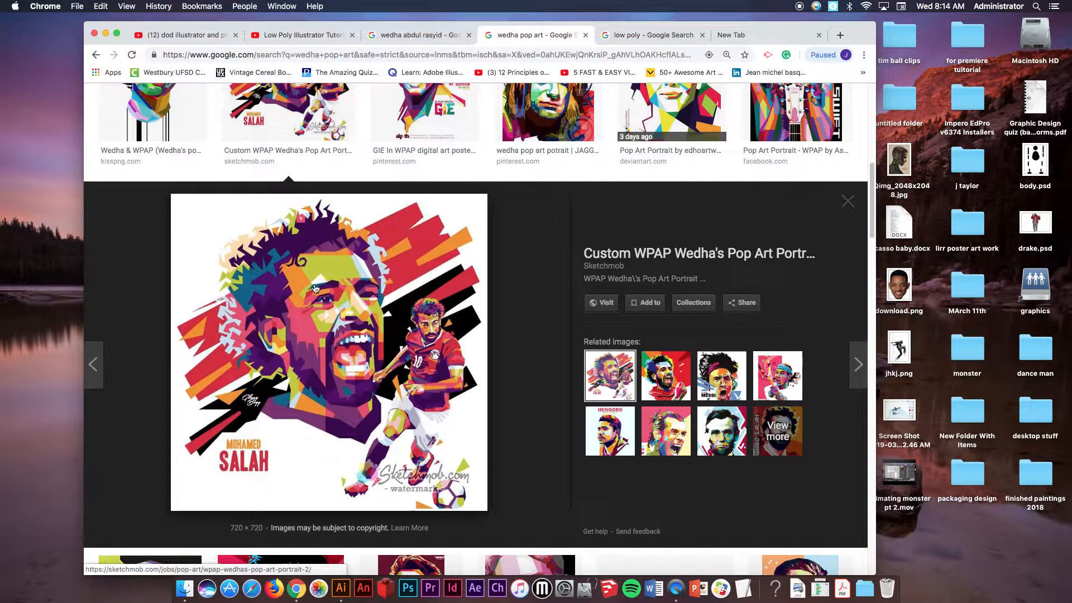
scroll(438, 303, "down", 10)
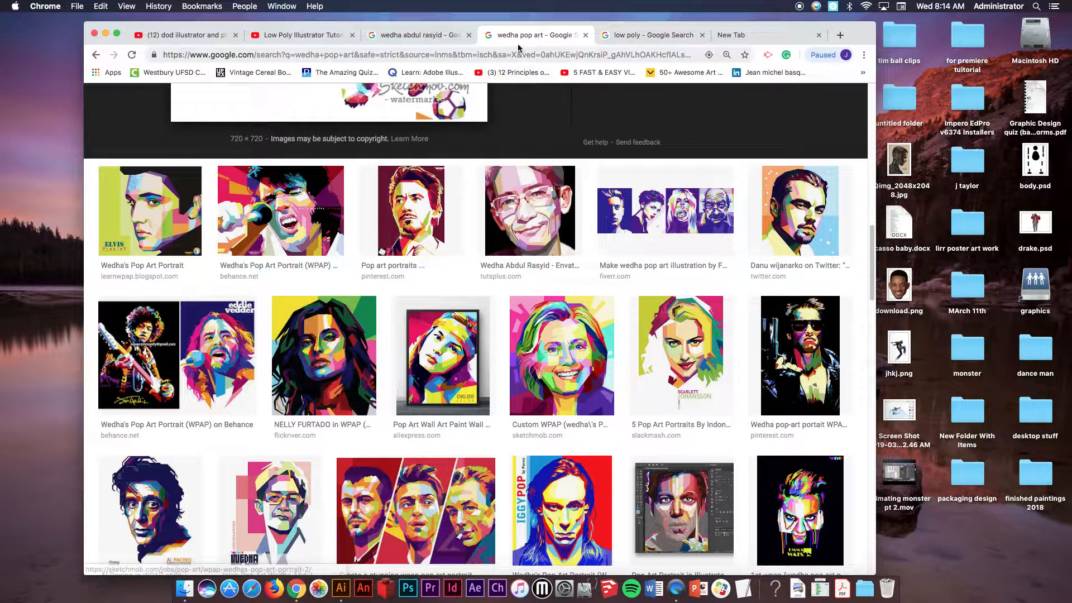
left_click(646, 38)
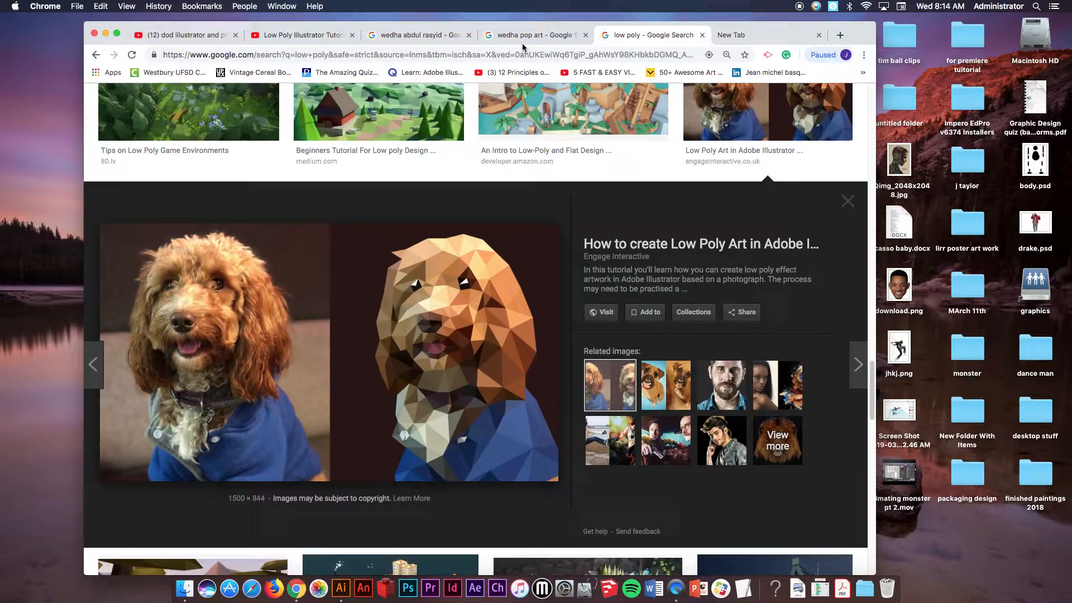
Open the Low Poly Illustrator Tutorial video and skim through its timeline to review the process.
left_click(299, 34)
left_click(124, 399)
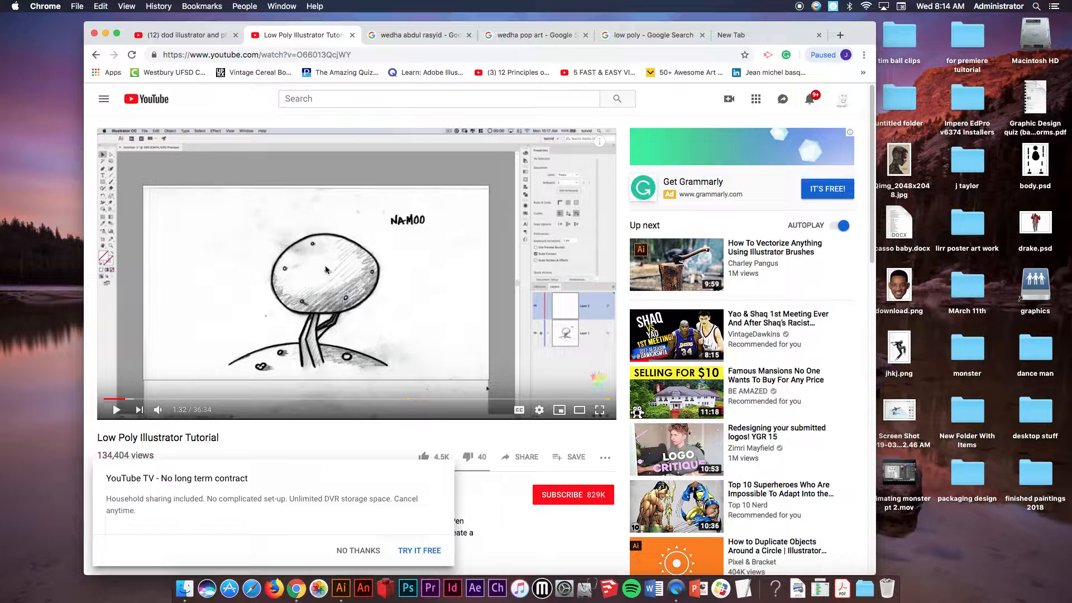
left_click(177, 399)
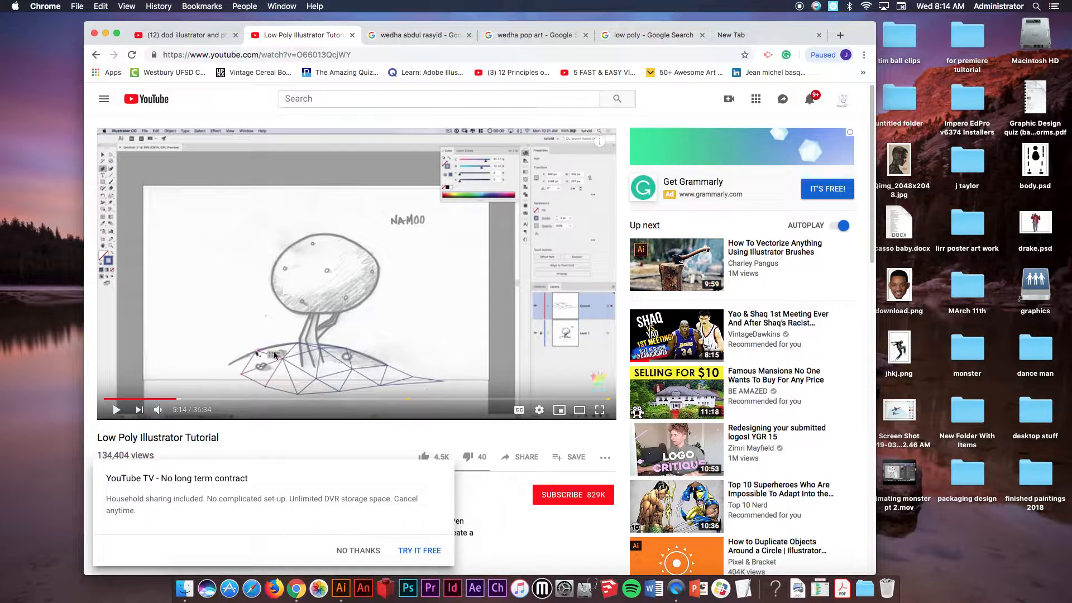
left_click(208, 398)
left_click(247, 399)
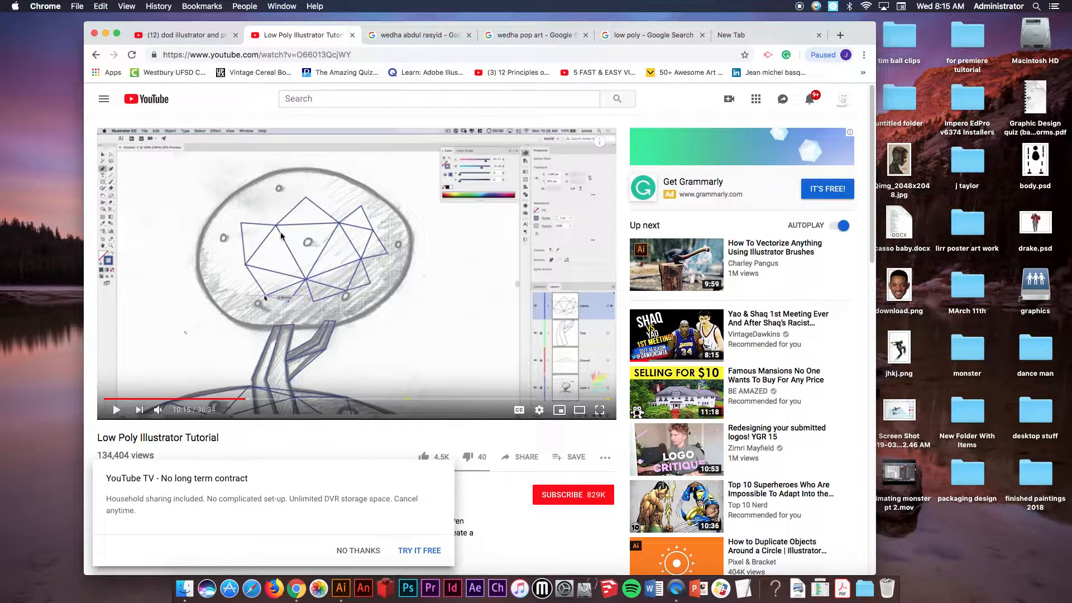
left_click(274, 399)
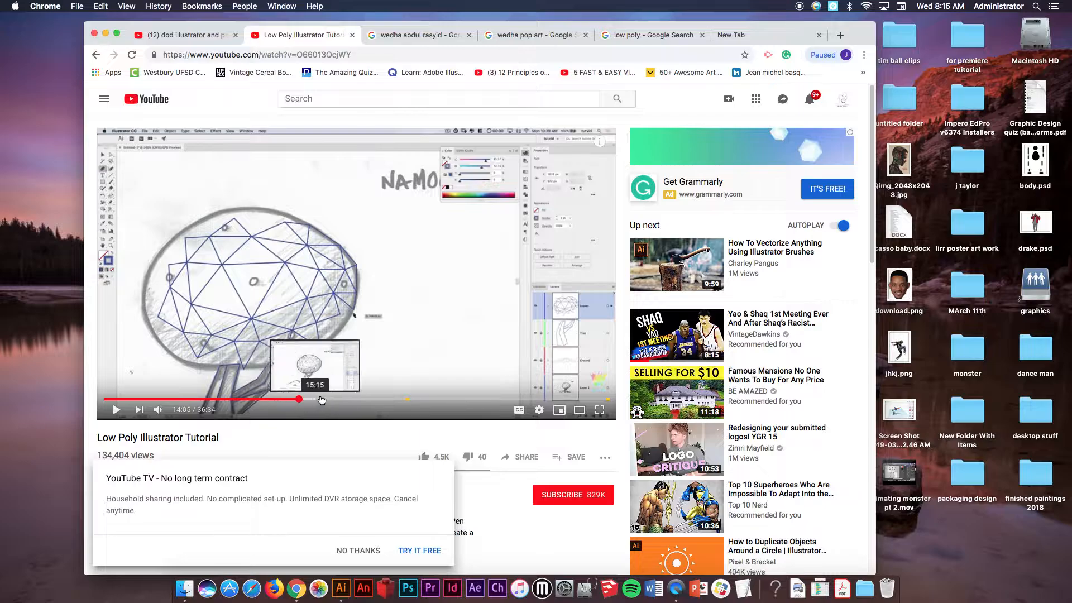
left_click(298, 398)
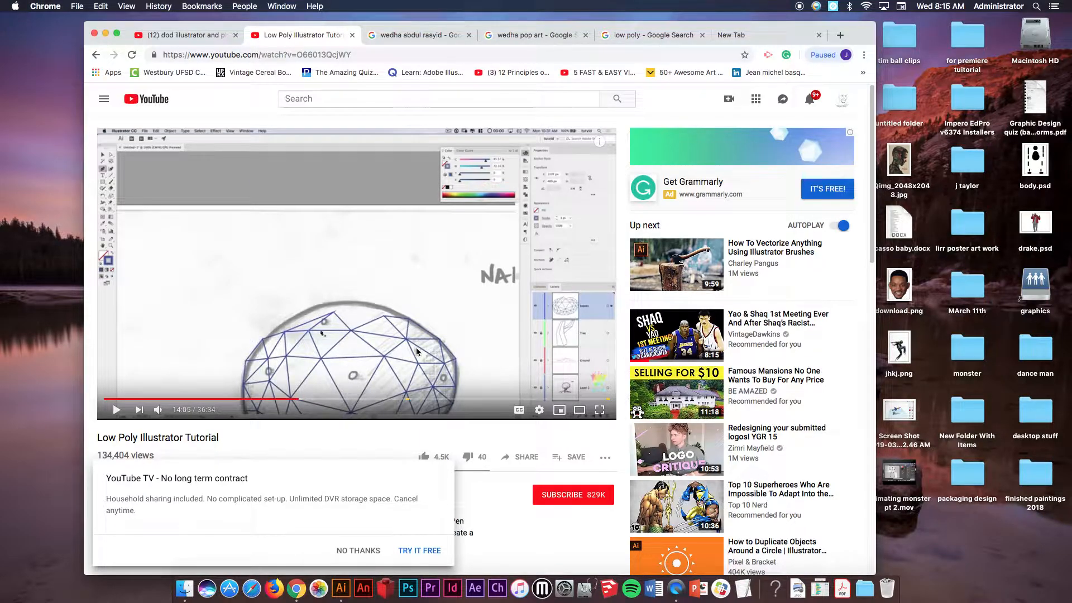
left_click(334, 398)
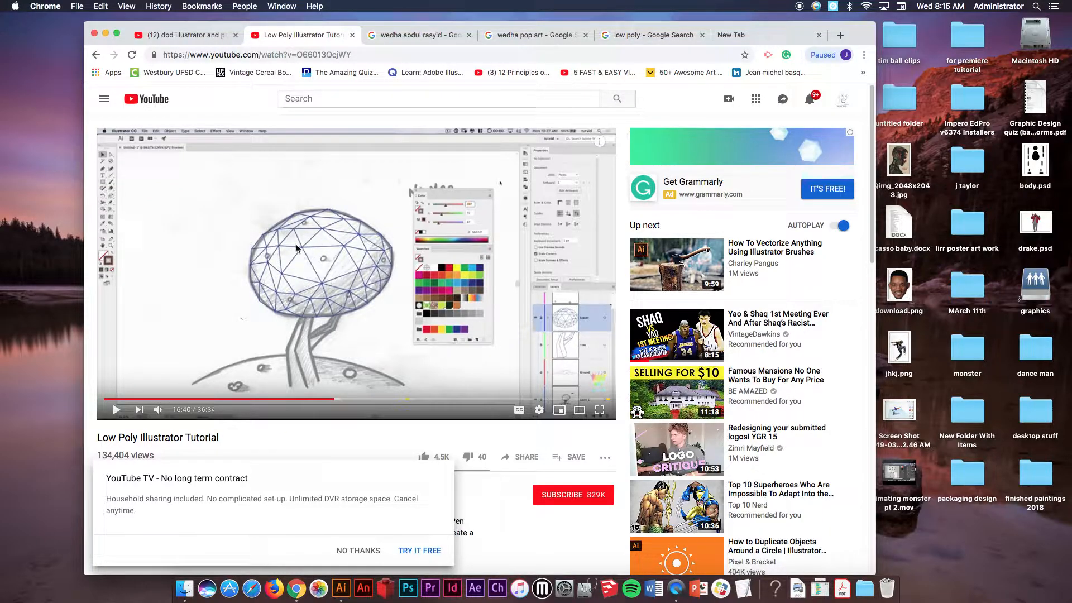
left_click(435, 399)
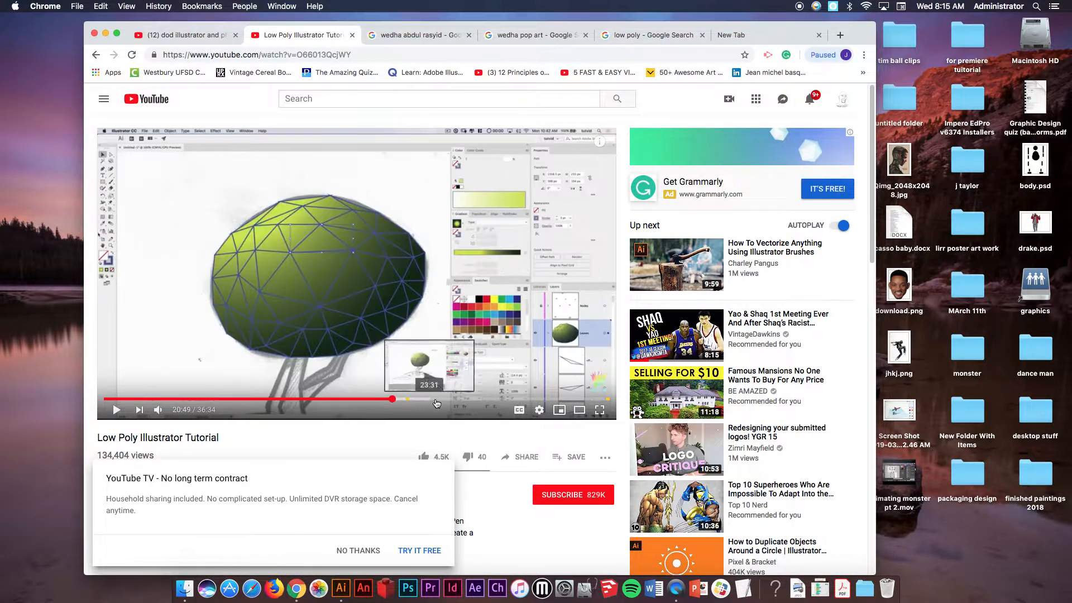
left_click(450, 400)
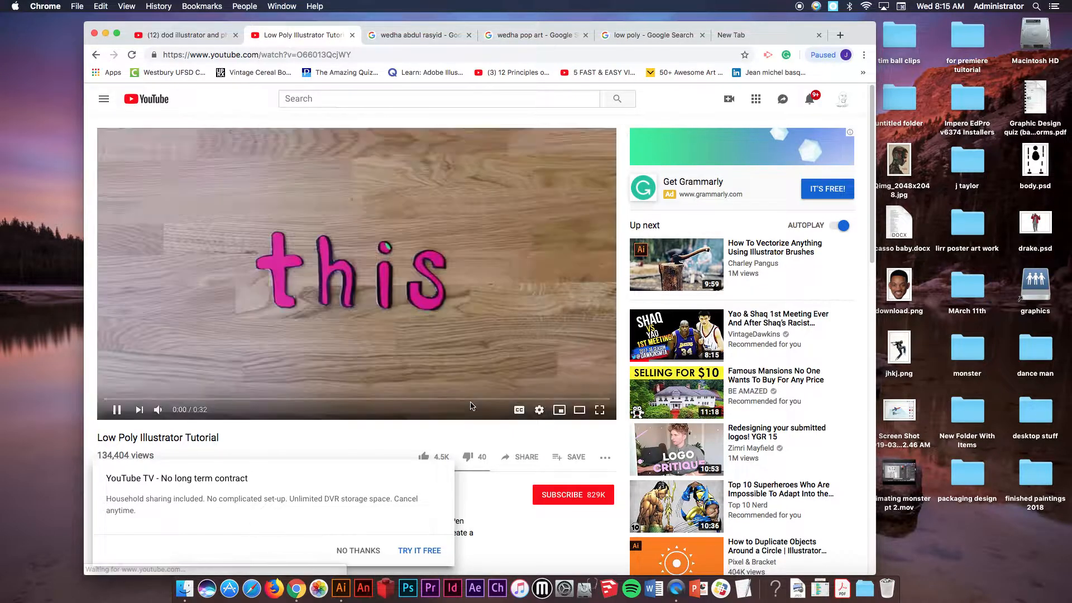
left_click(116, 410)
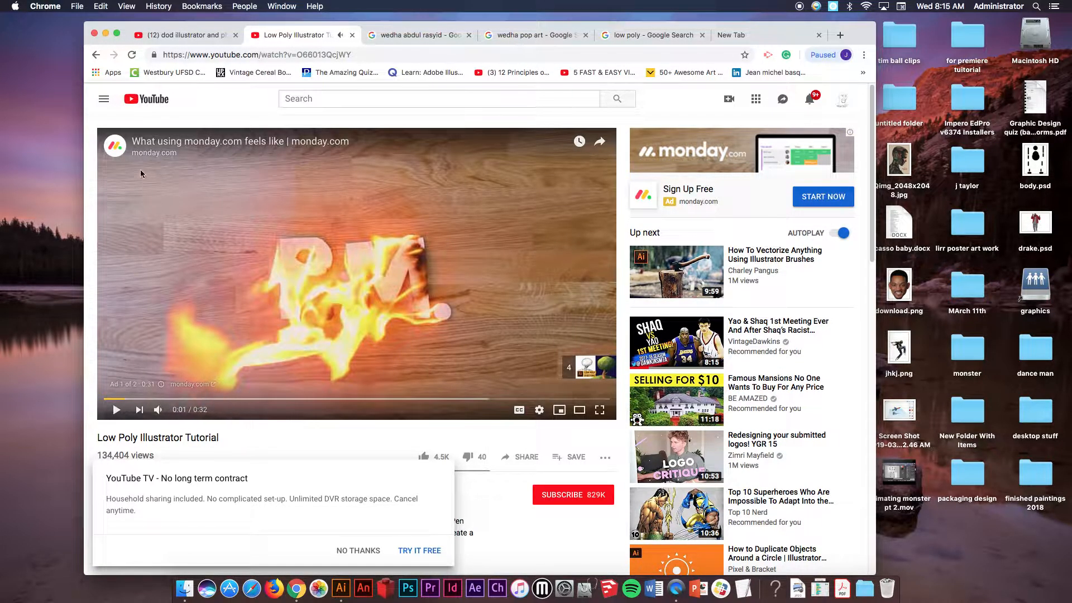
Leave the video page, close the empty tab and minimize the browser window.
left_click(93, 55)
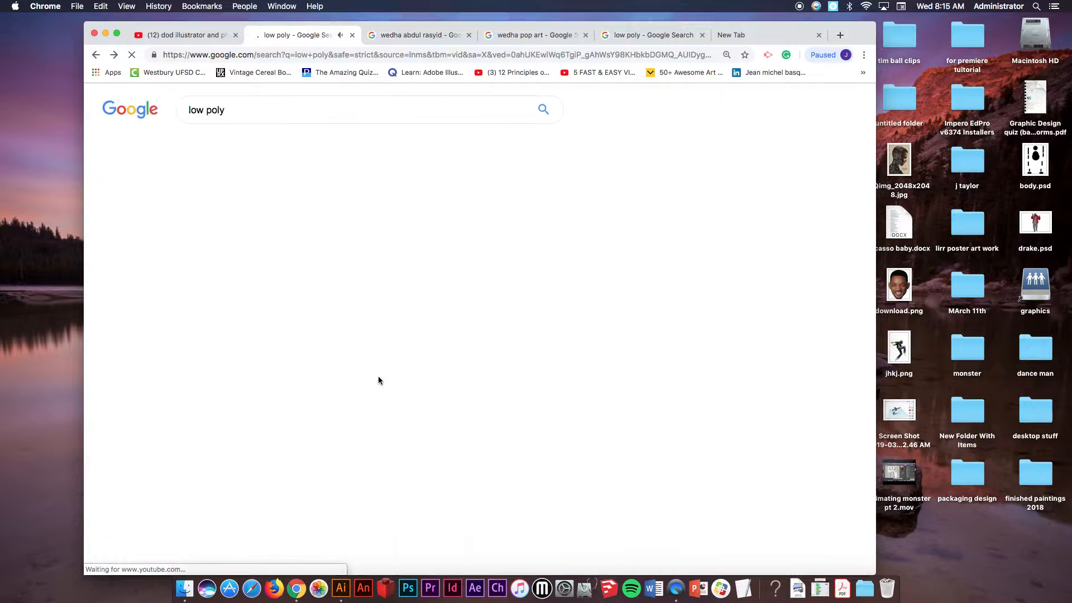
left_click(816, 35)
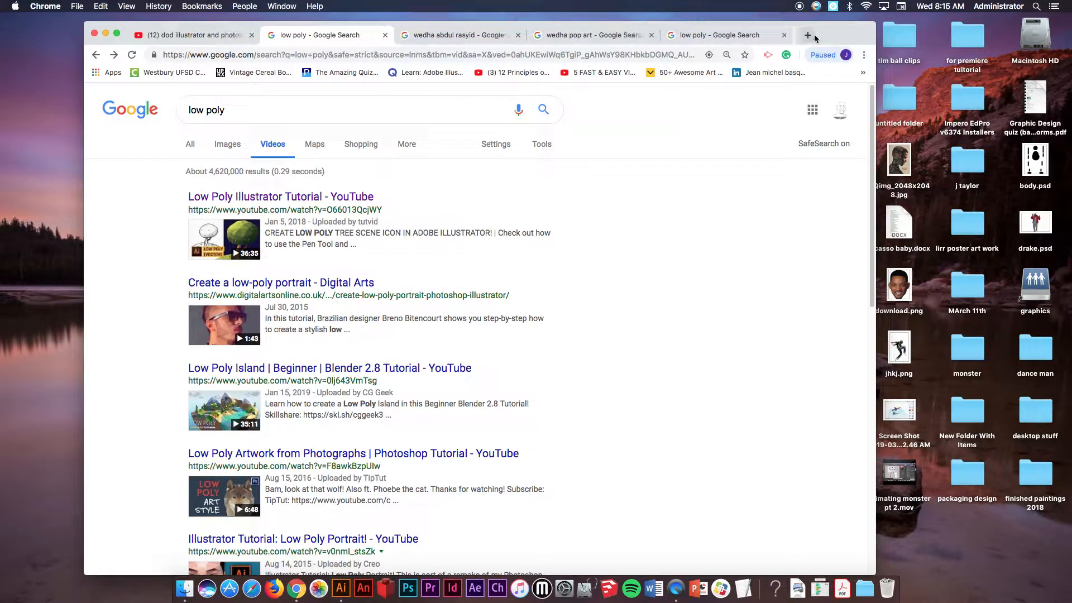
left_click(105, 33)
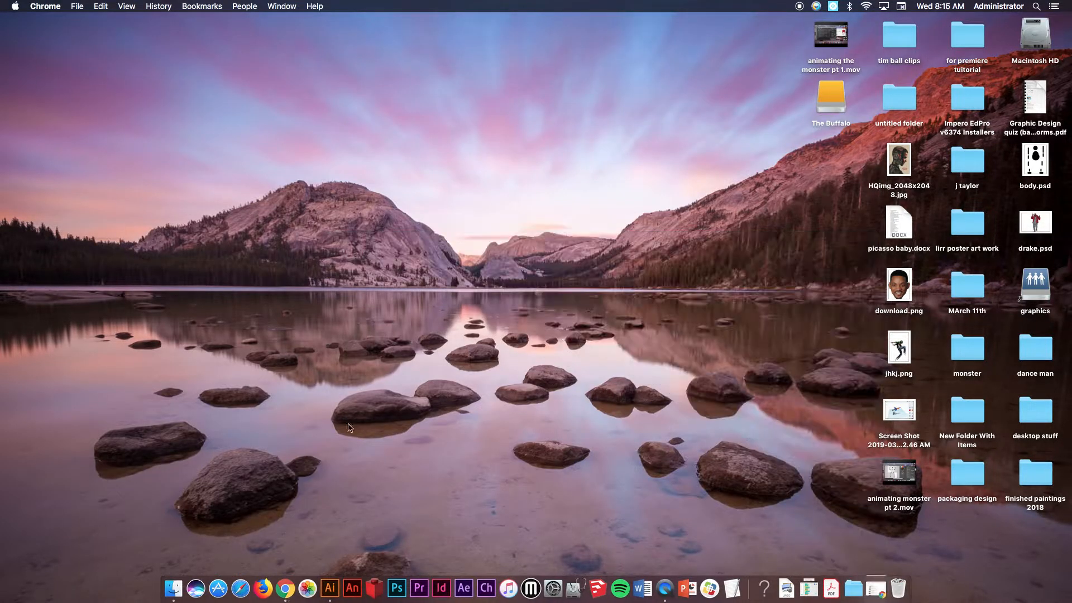
Launch Illustrator and create a new Tabloid document of 792 by 1224 points.
left_click(330, 588)
left_click(101, 6)
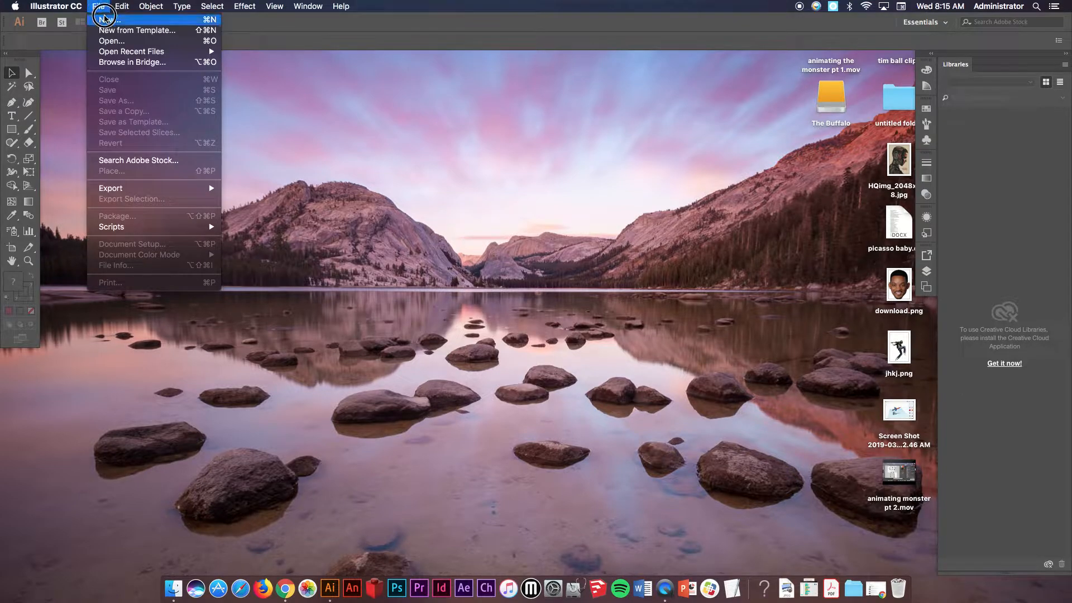
left_click(104, 18)
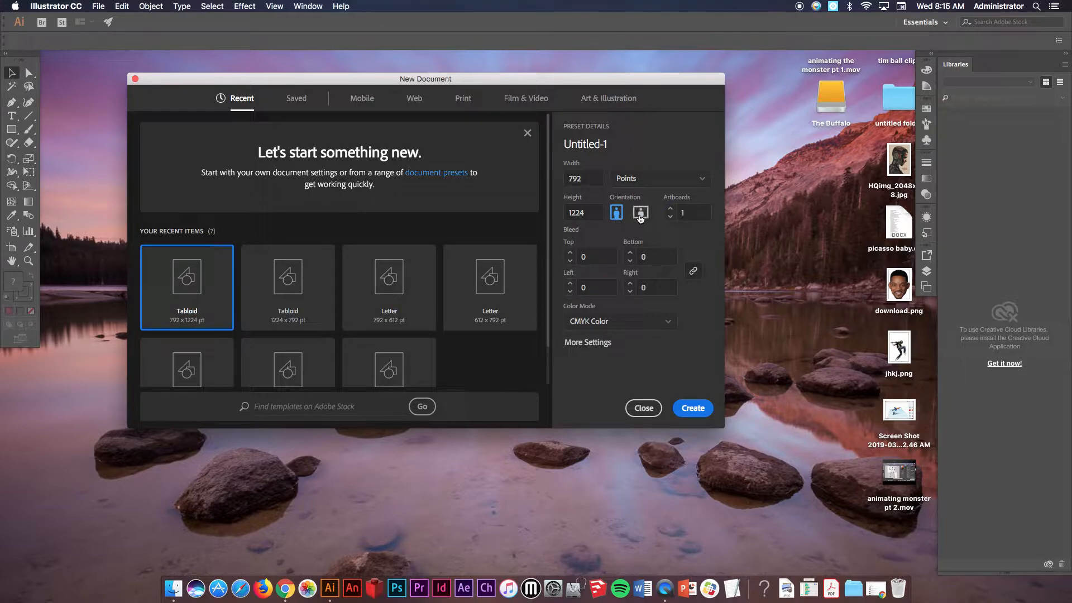
left_click(691, 408)
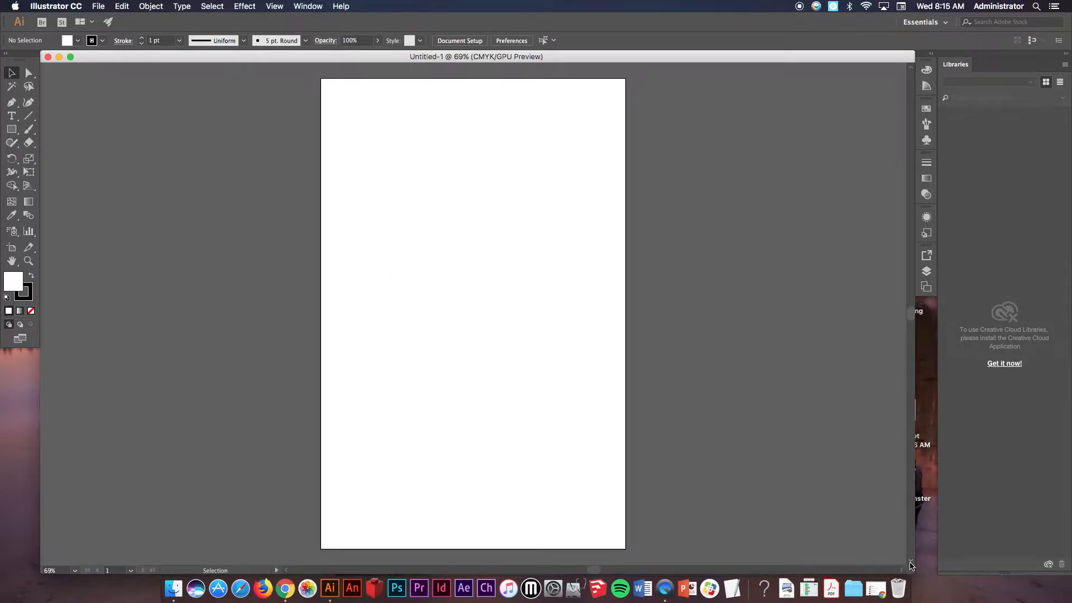
Search Google Images for dancer and scroll through the photo results.
left_click_drag(912, 571, 733, 566)
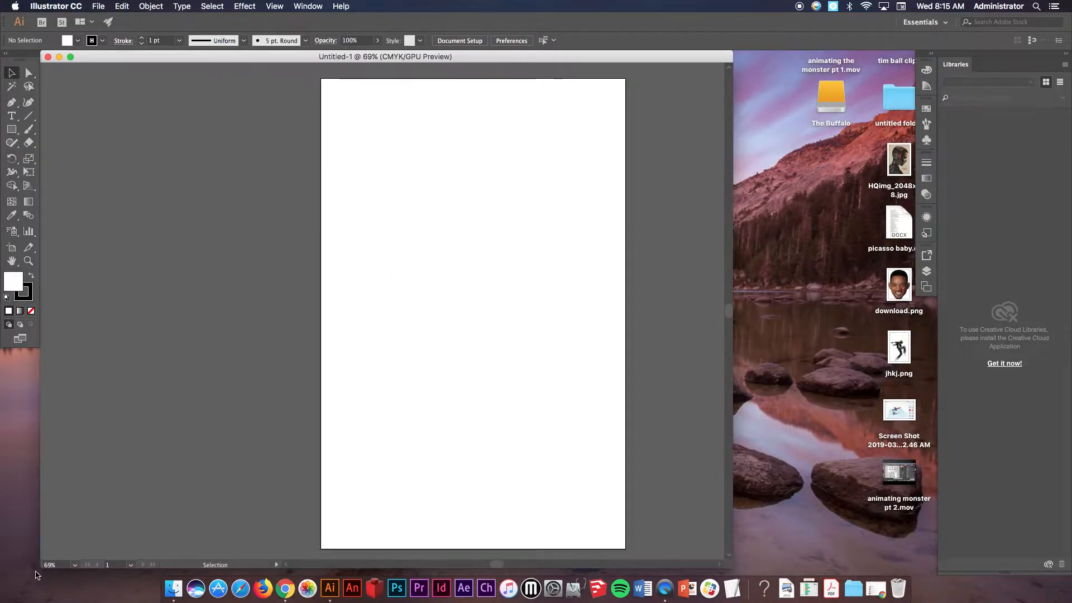
left_click(285, 588)
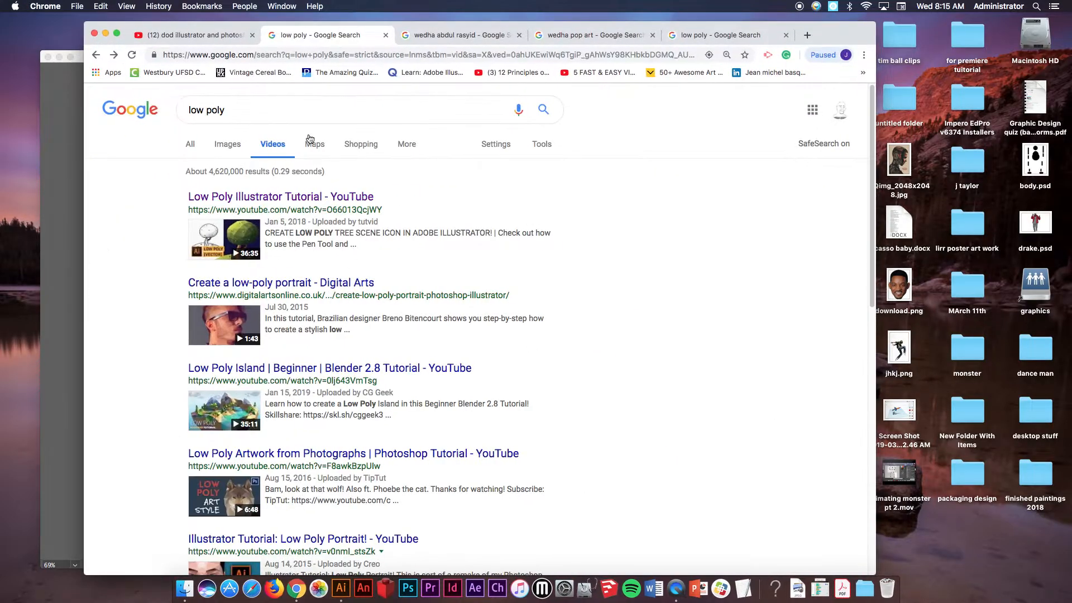
left_click(299, 112)
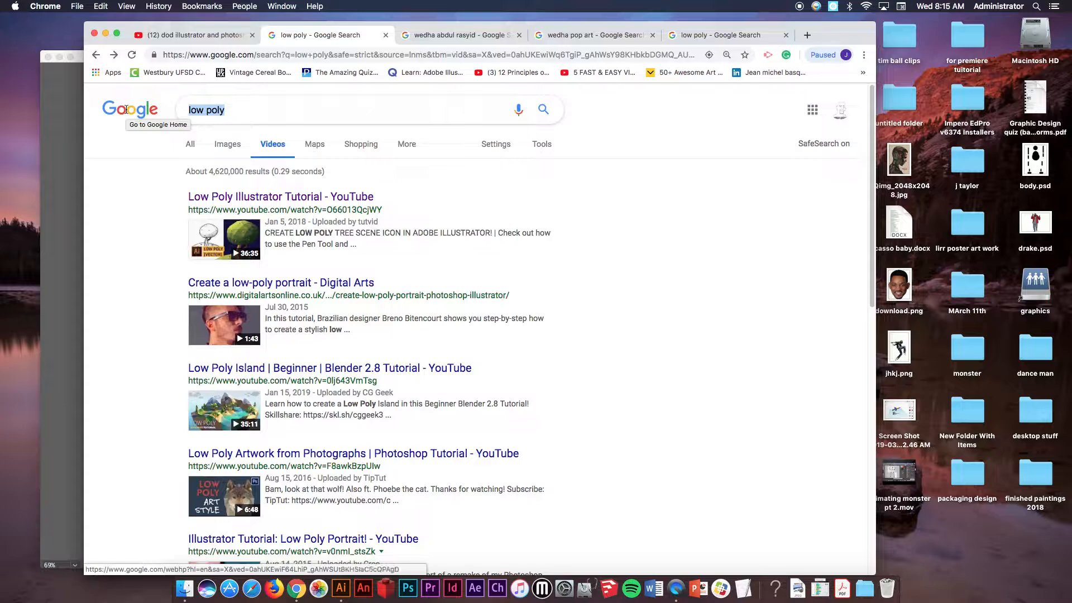
type("dancer")
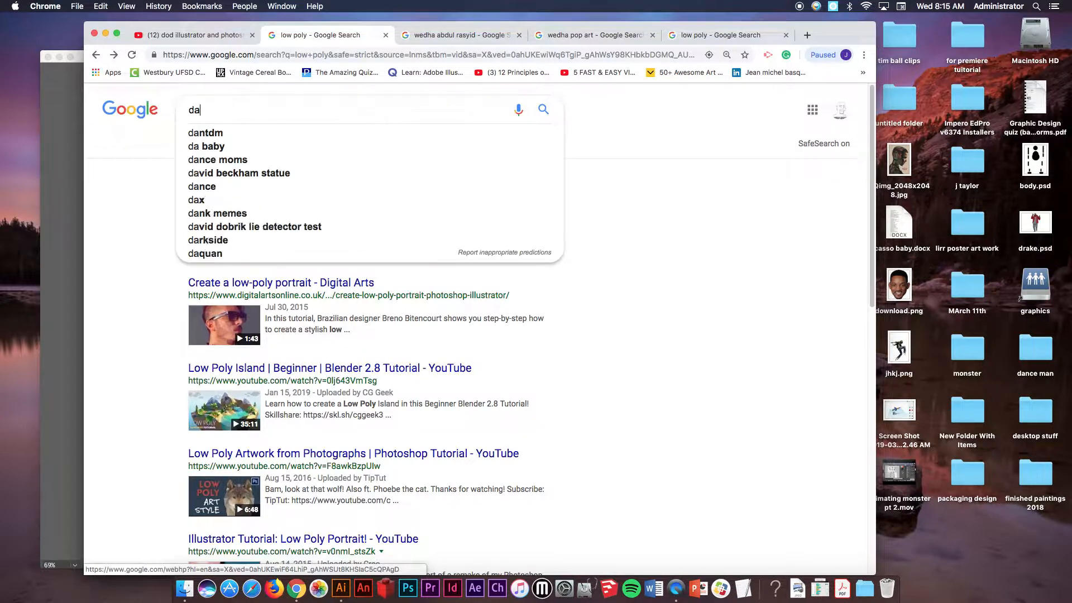
key("Return")
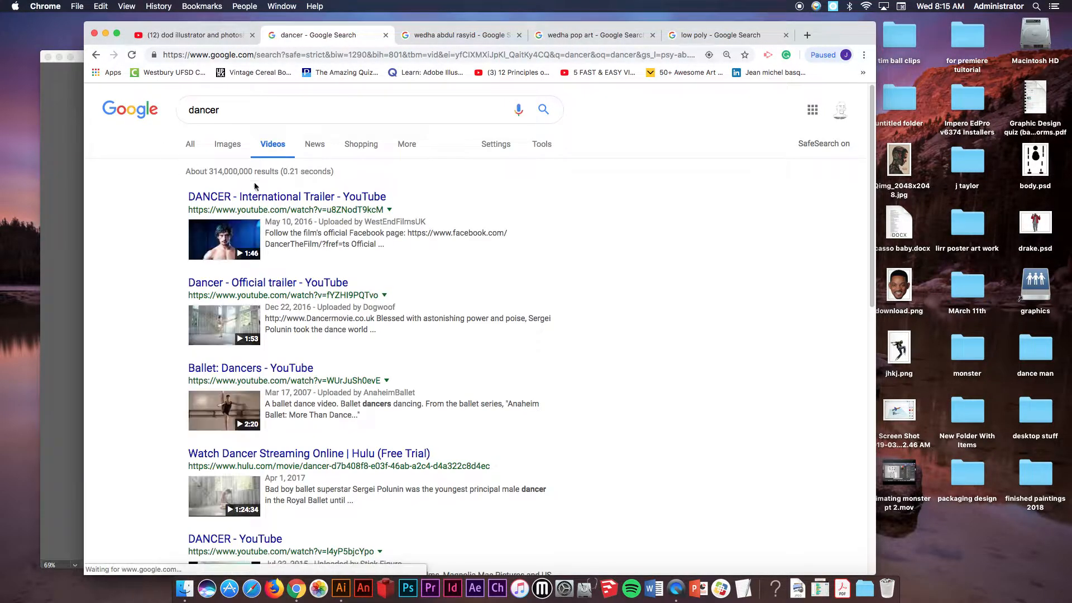
left_click(226, 144)
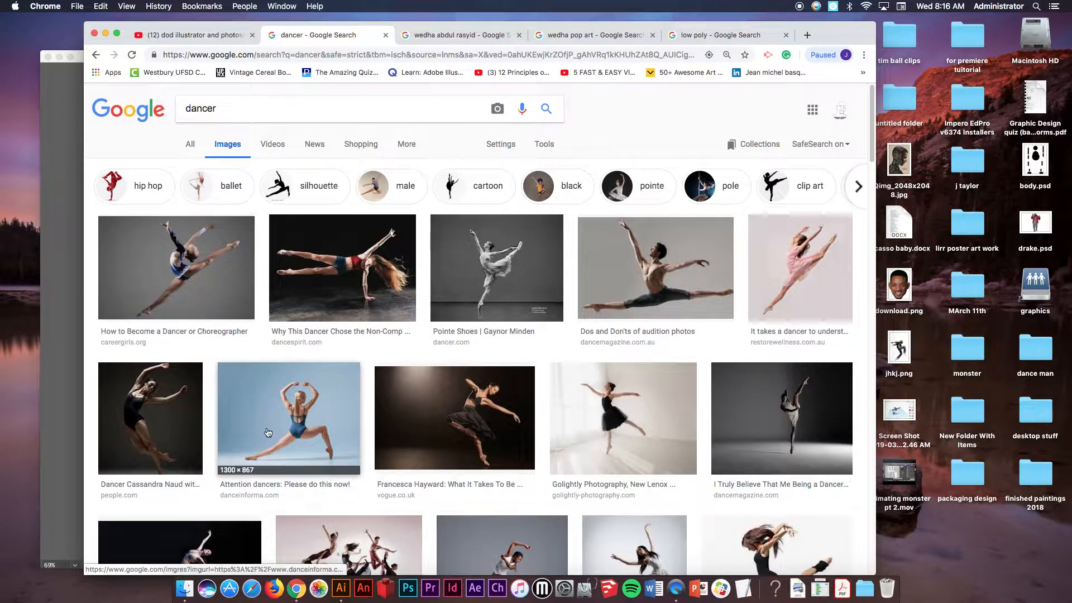
scroll(682, 393, "down", 4)
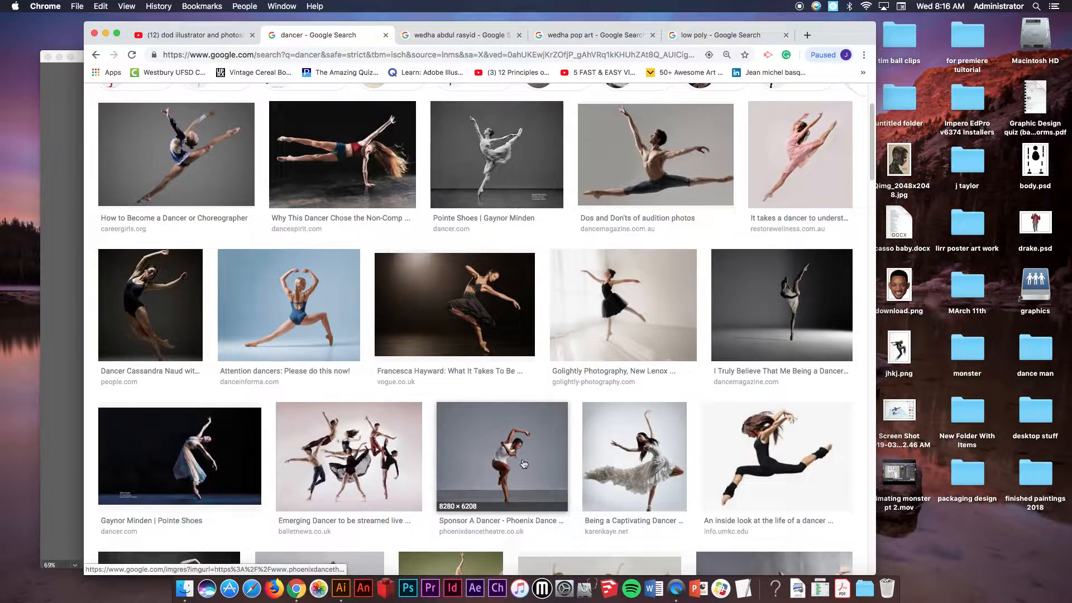
Preview the leaping dancer photo and minimize the browser window.
left_click(196, 160)
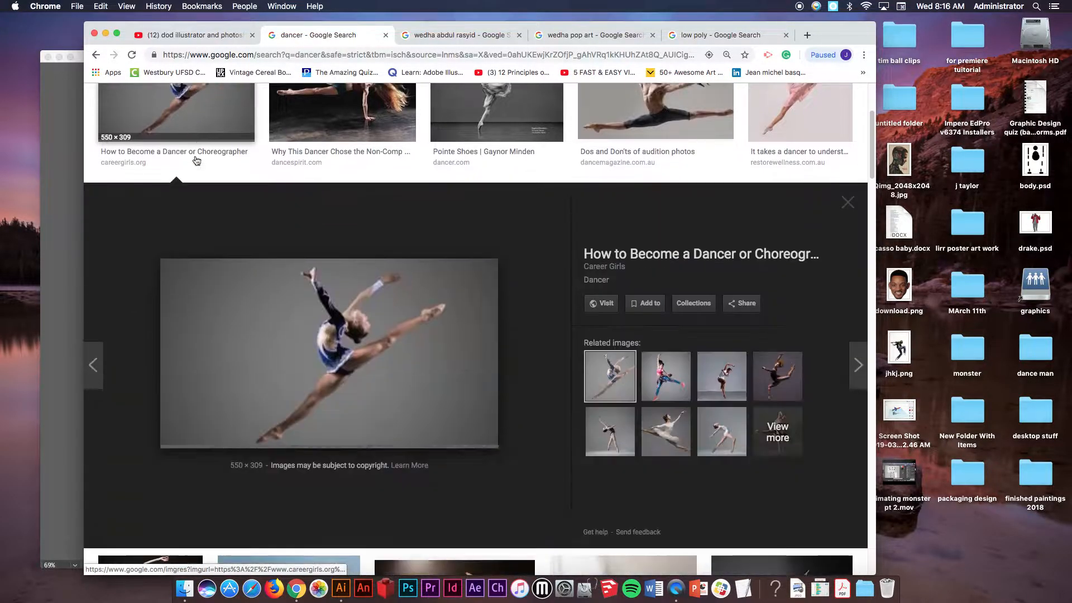
left_click_drag(365, 350, 260, 178)
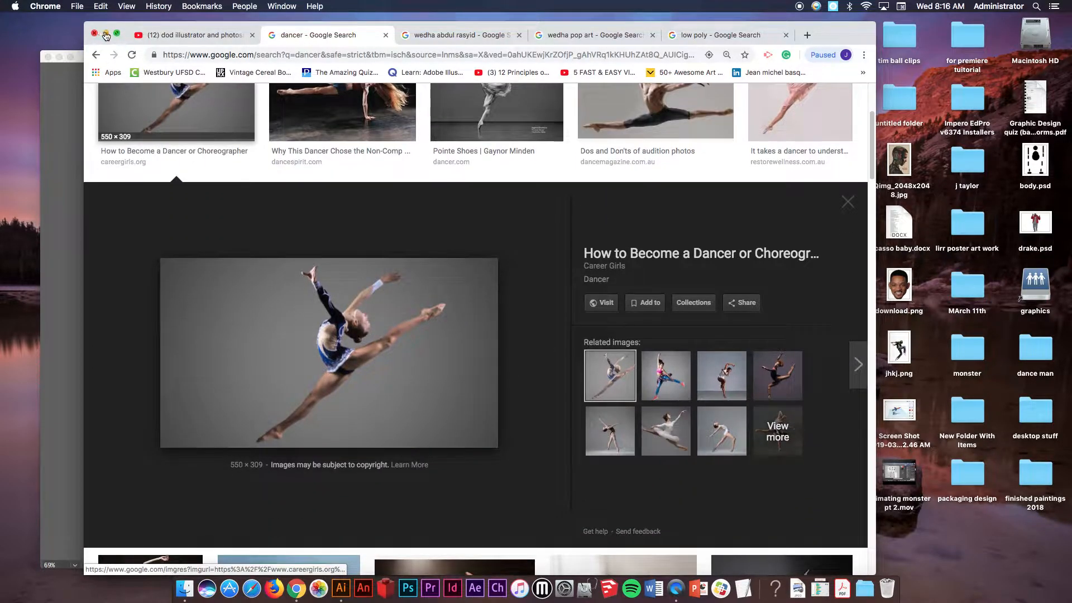
key("super+m")
left_click(810, 77)
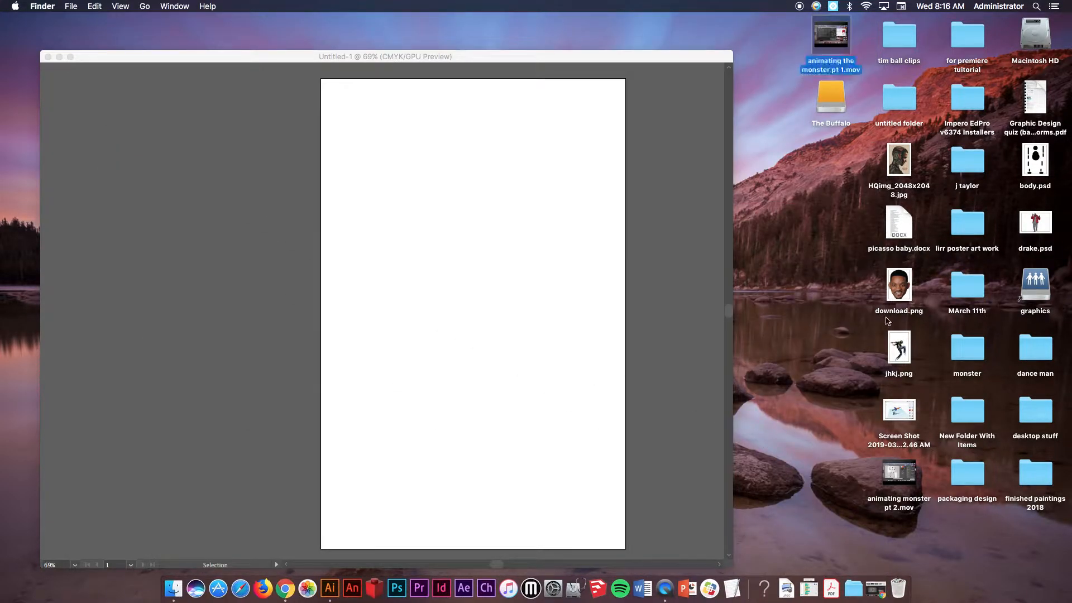
Place the jhkj.png dancer image unlinked into the document, stretching it to fill the artboard.
left_click_drag(899, 346, 793, 197)
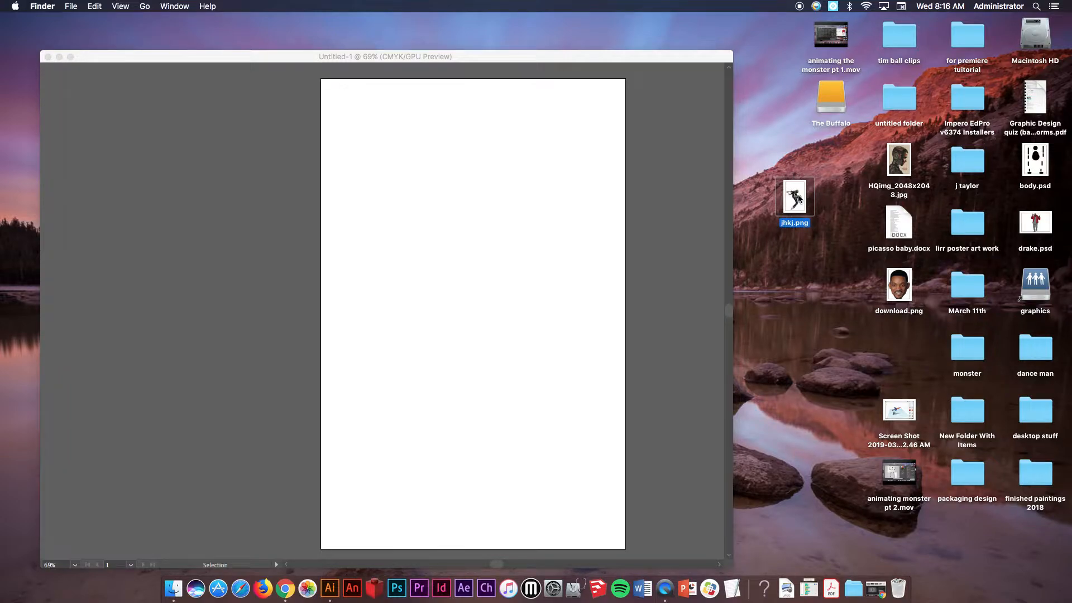
key("space")
key("space")
left_click(546, 68)
left_click(99, 6)
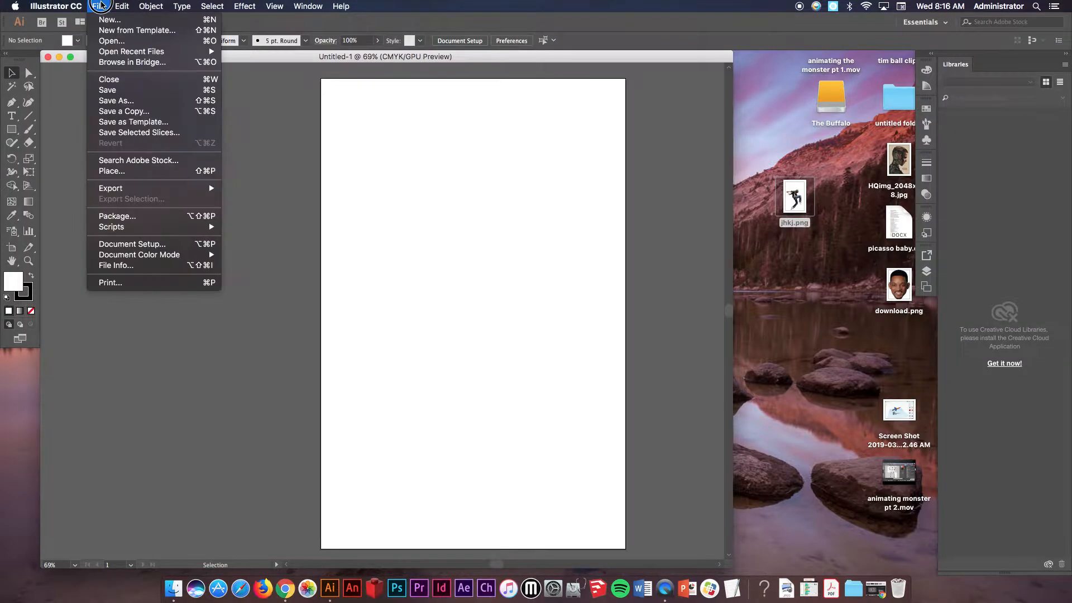
left_click(130, 171)
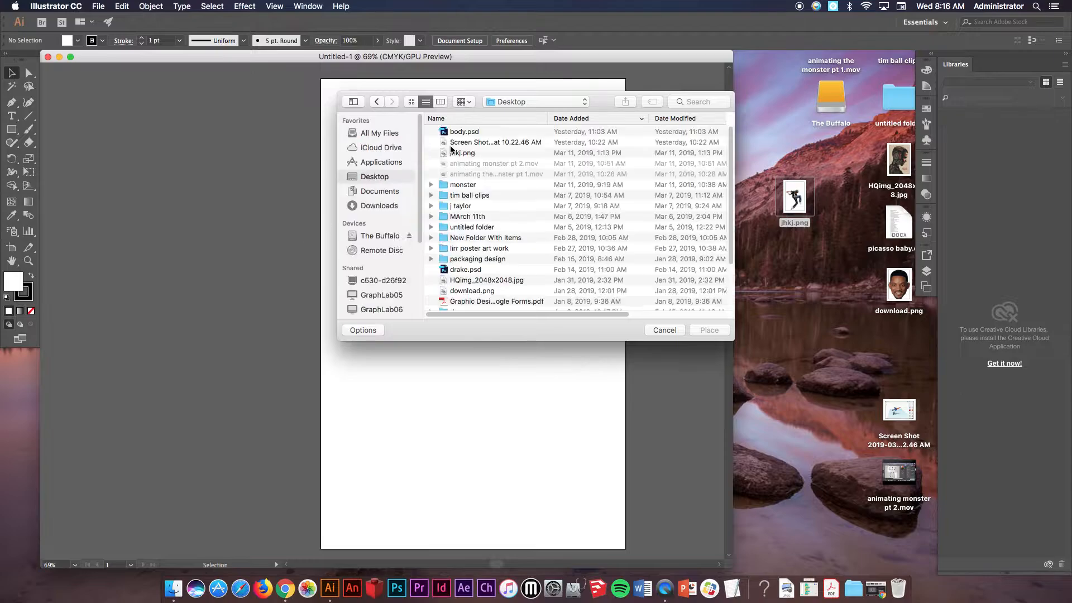
left_click(461, 154)
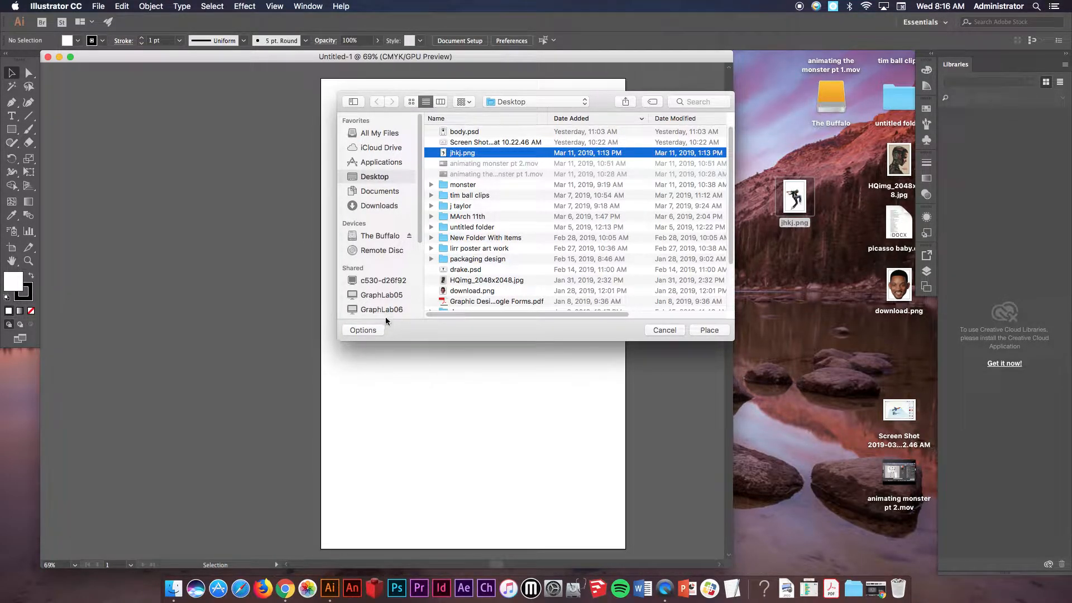
left_click(362, 330)
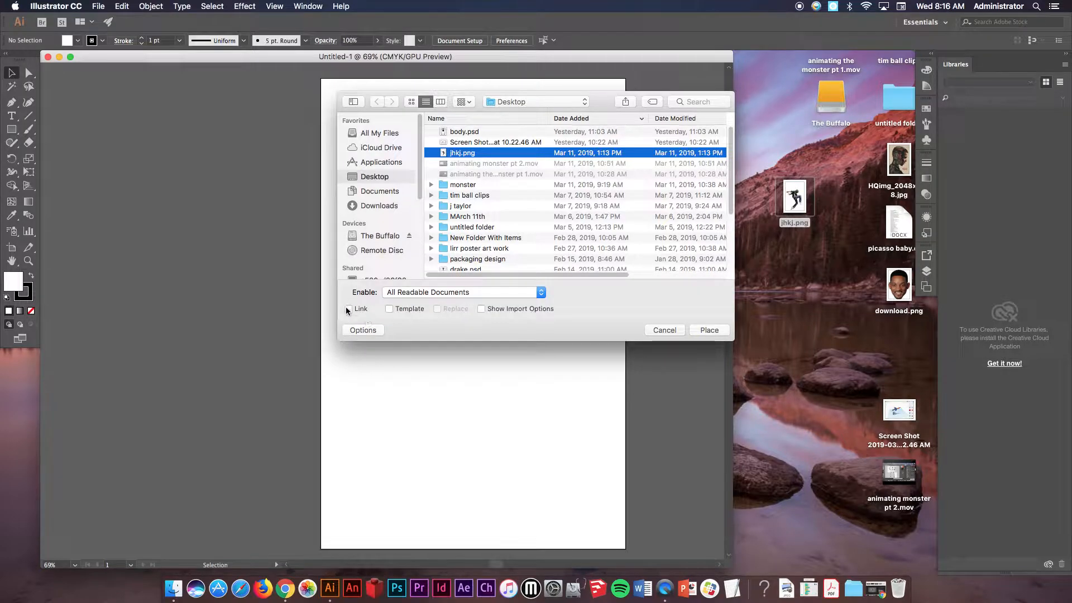
left_click(348, 309)
left_click(709, 331)
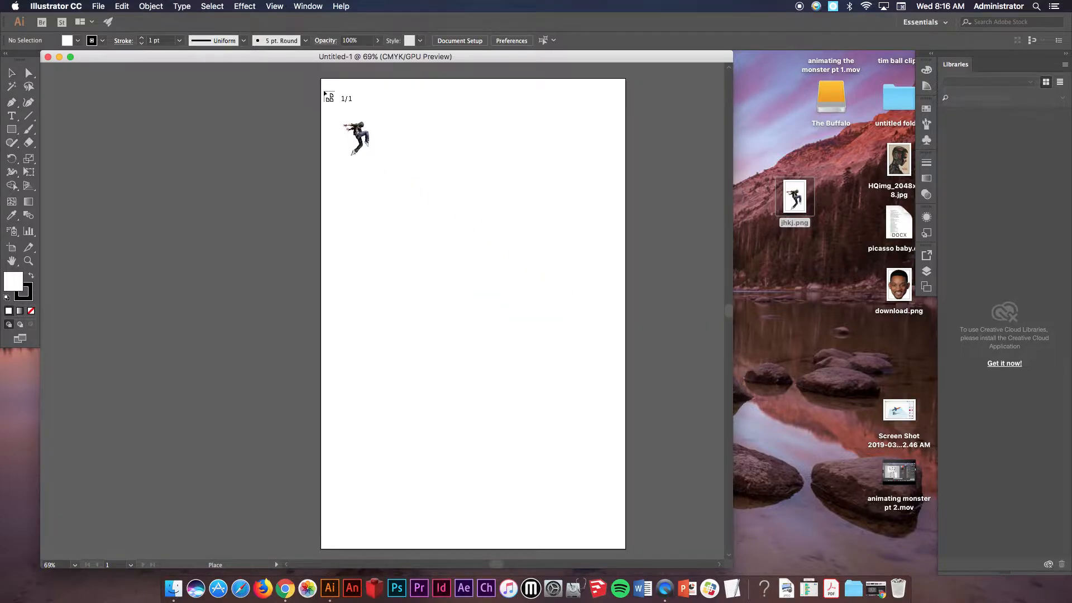
left_click_drag(323, 91, 667, 534)
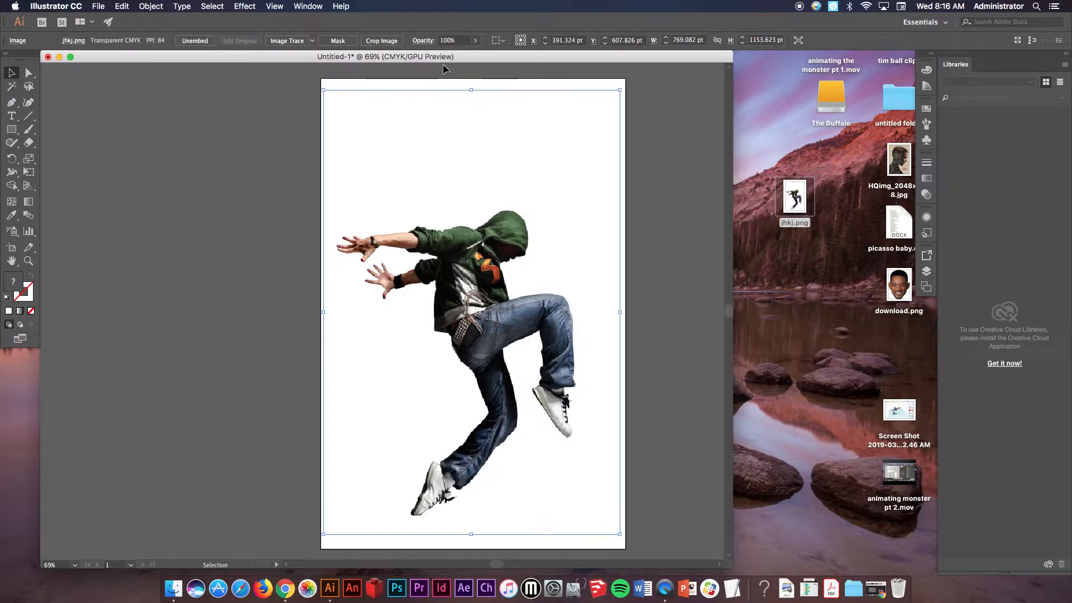
Set the dancer image's opacity to 52% and float the Layers panel beside the artboard.
left_click(475, 41)
left_click_drag(475, 55, 454, 55)
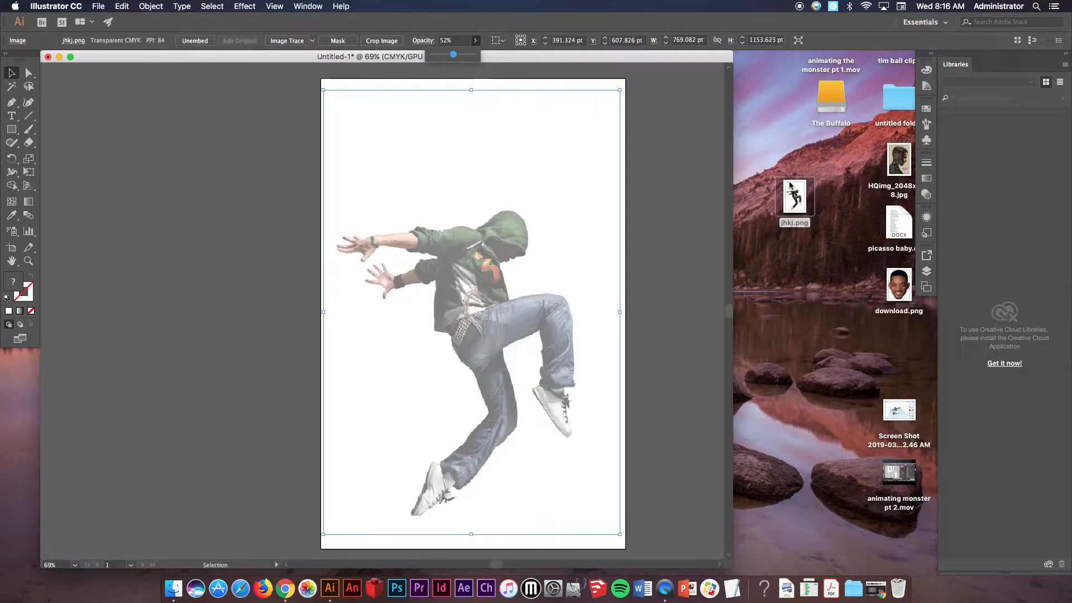
left_click(925, 272)
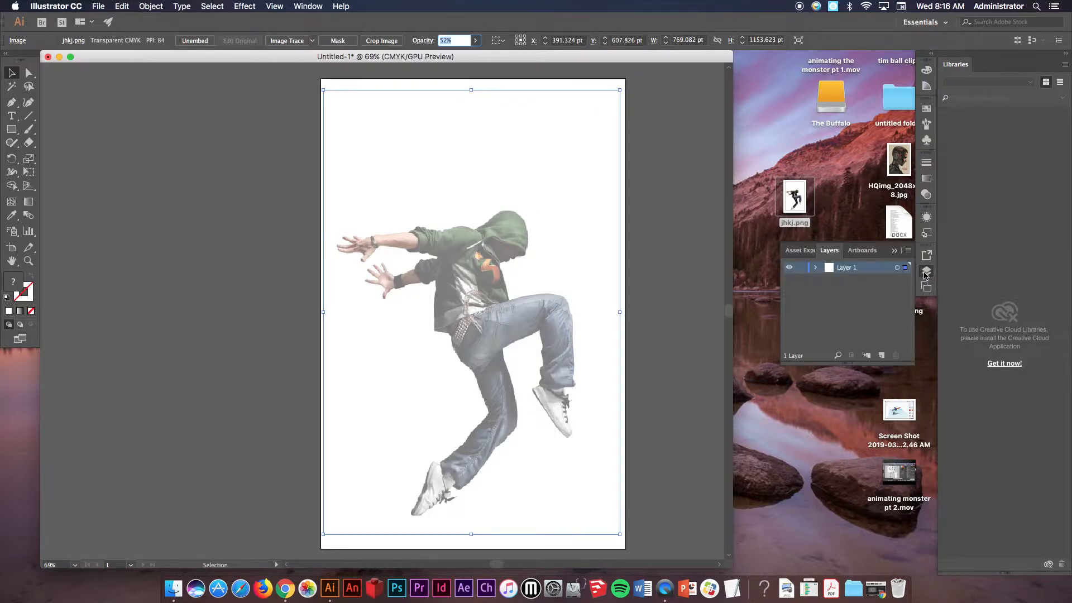
left_click_drag(829, 251, 687, 162)
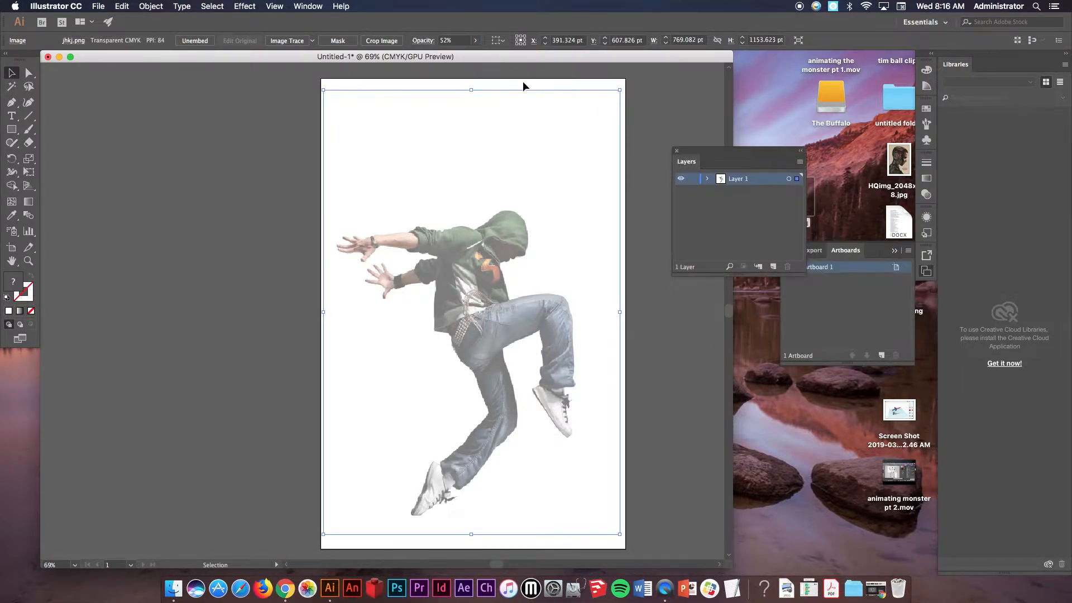
Lock Layer 1 and add a new layer named draw above it.
left_click(316, 5)
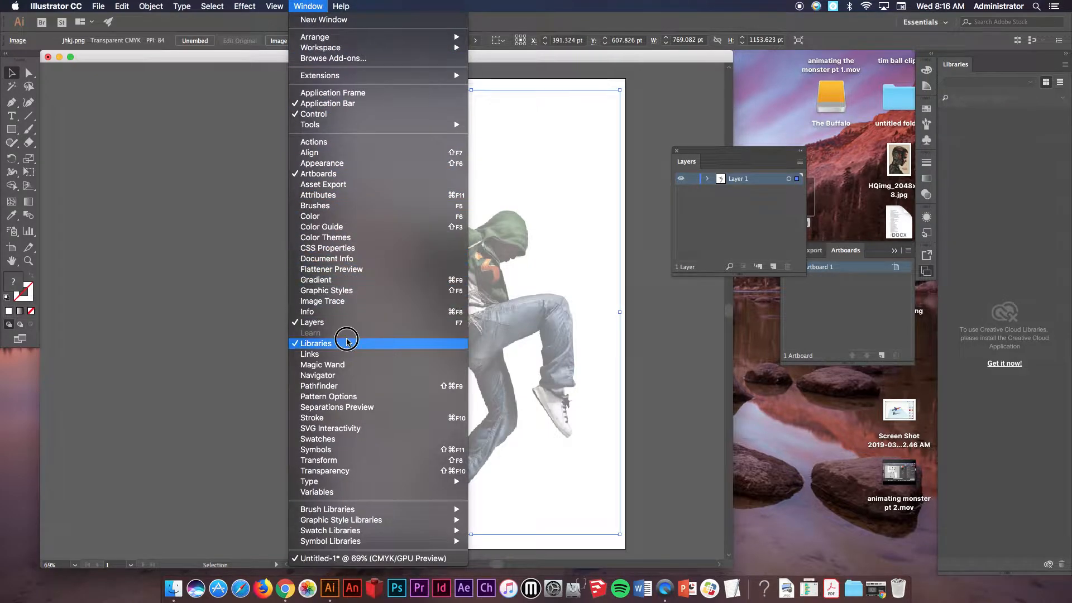
left_click(703, 296)
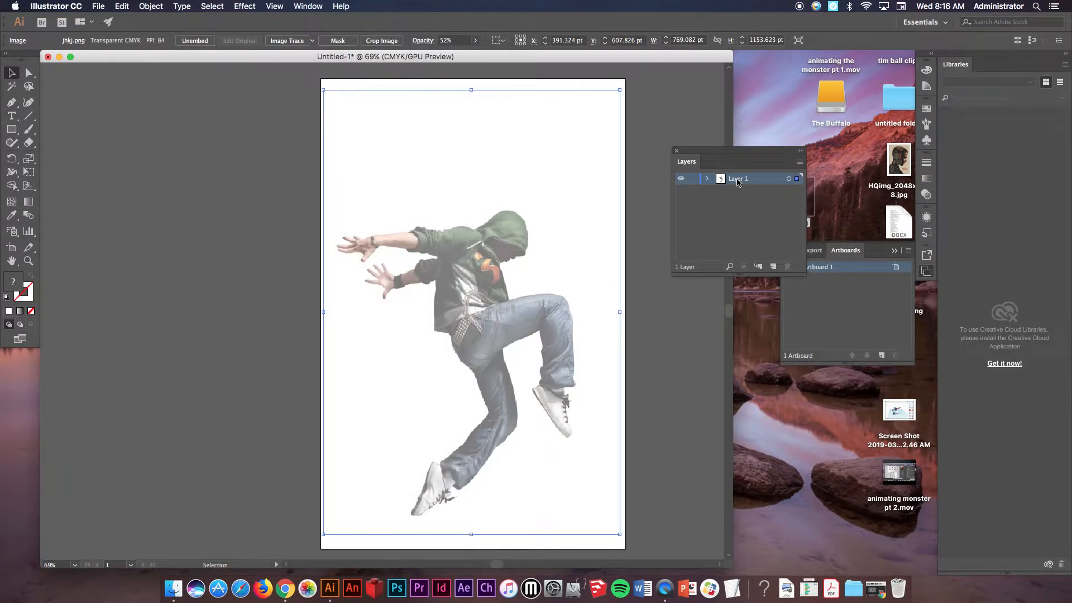
left_click(693, 180)
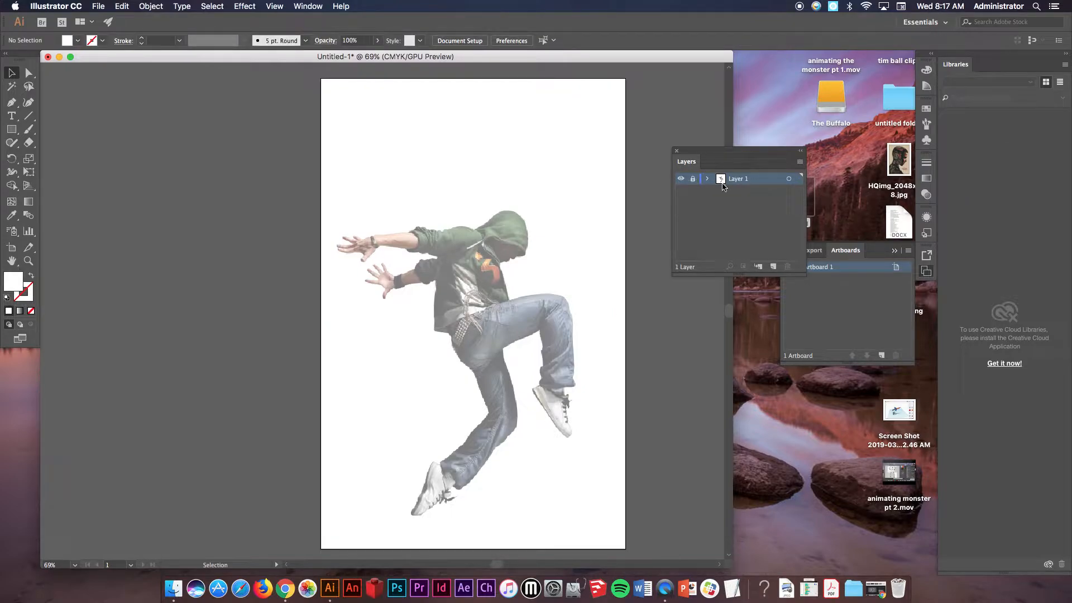
left_click(774, 267)
double_click(740, 180)
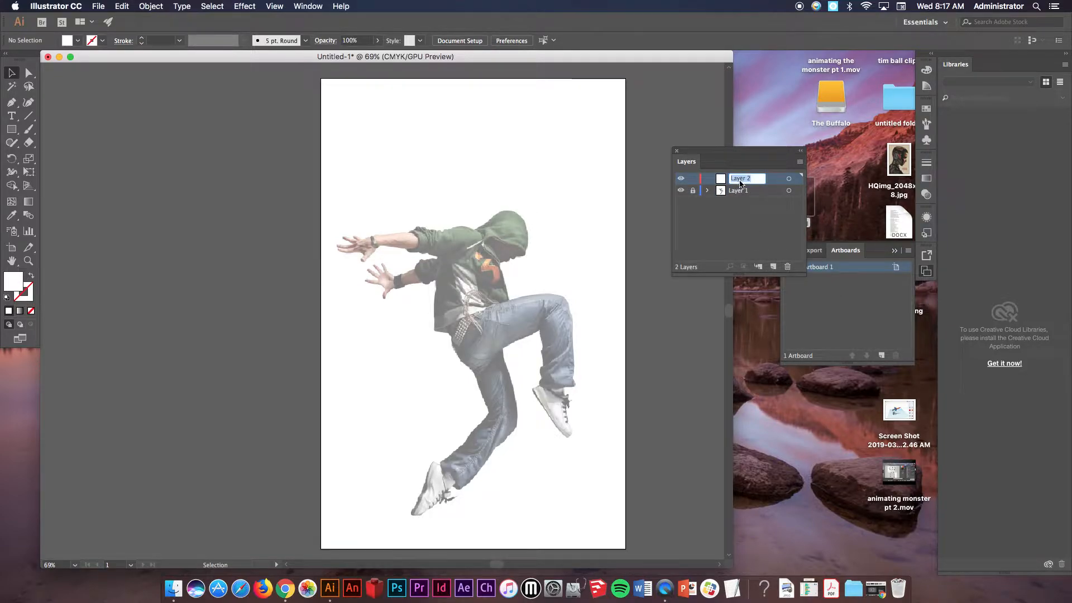
type("draw")
key("Return")
Tear off the Pen tool group as a floating panel, select the Pen tool and set the fill to None.
left_click(27, 262)
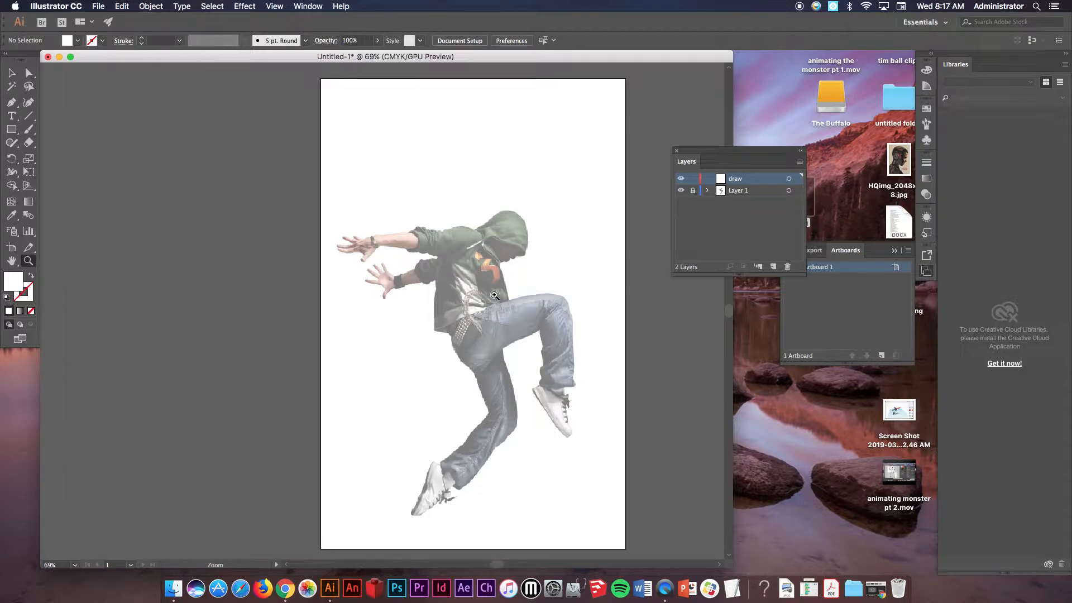
left_click(527, 245)
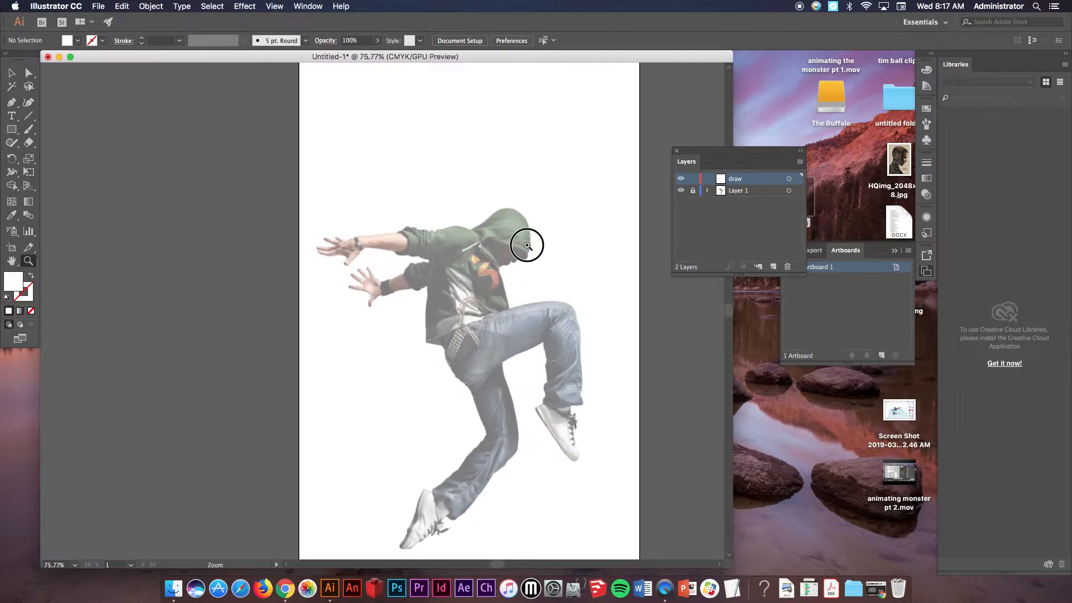
left_click_drag(527, 245, 878, 462)
left_click_drag(537, 355, 556, 364)
left_click(11, 261)
left_click_drag(424, 340, 224, 234)
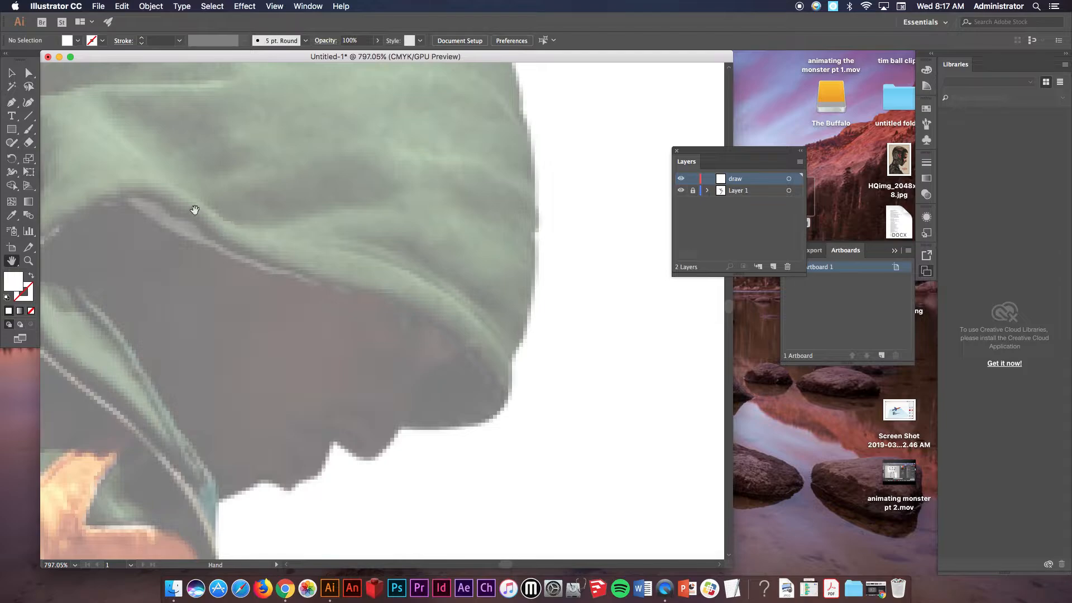
left_click(11, 104)
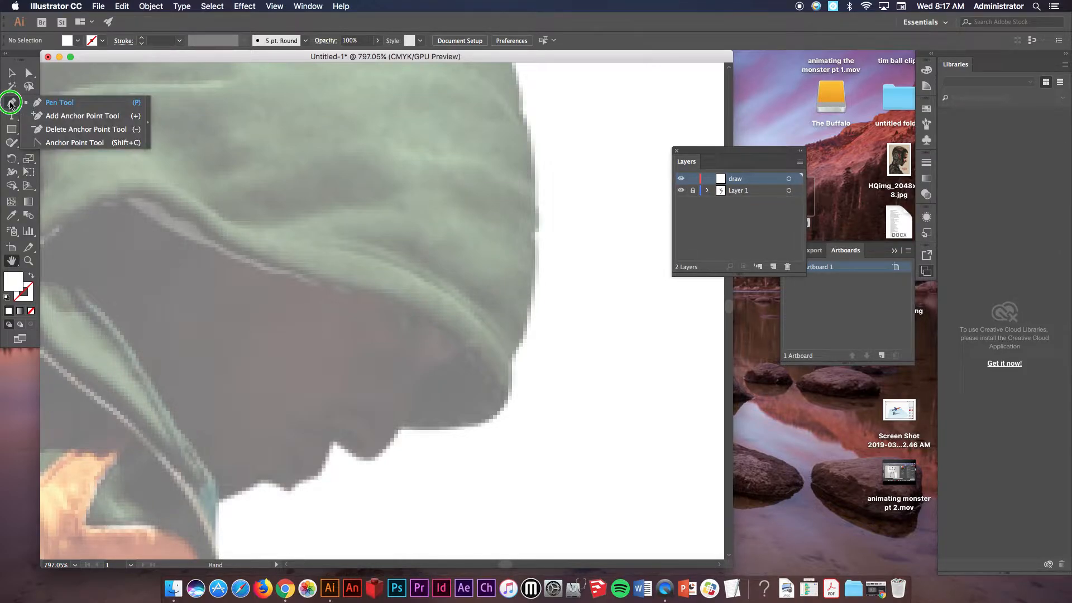
left_click_drag(11, 104, 147, 110)
left_click_drag(62, 112, 118, 89)
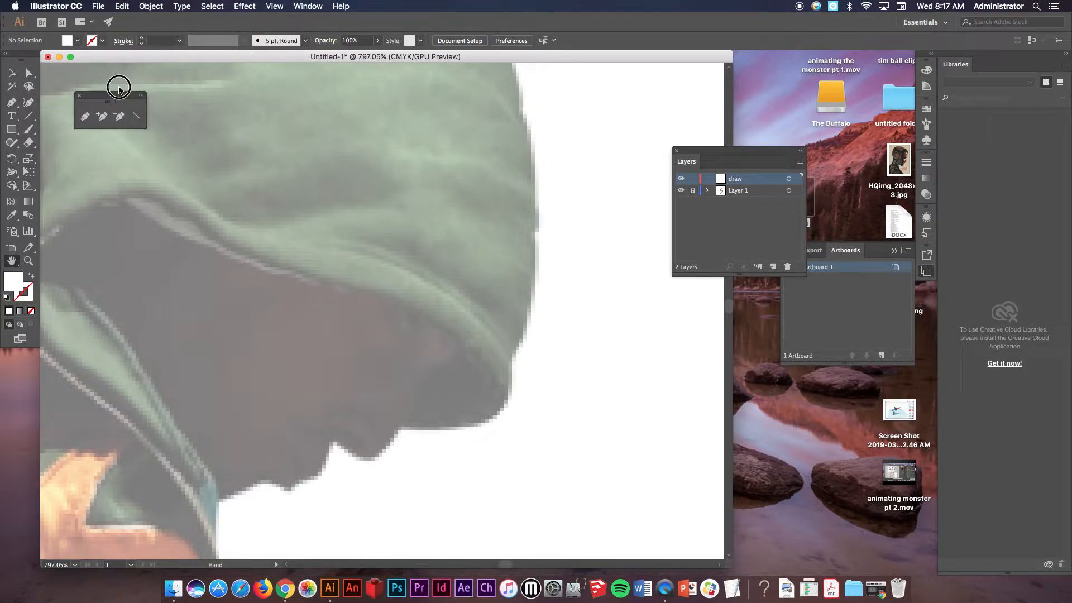
left_click(91, 114)
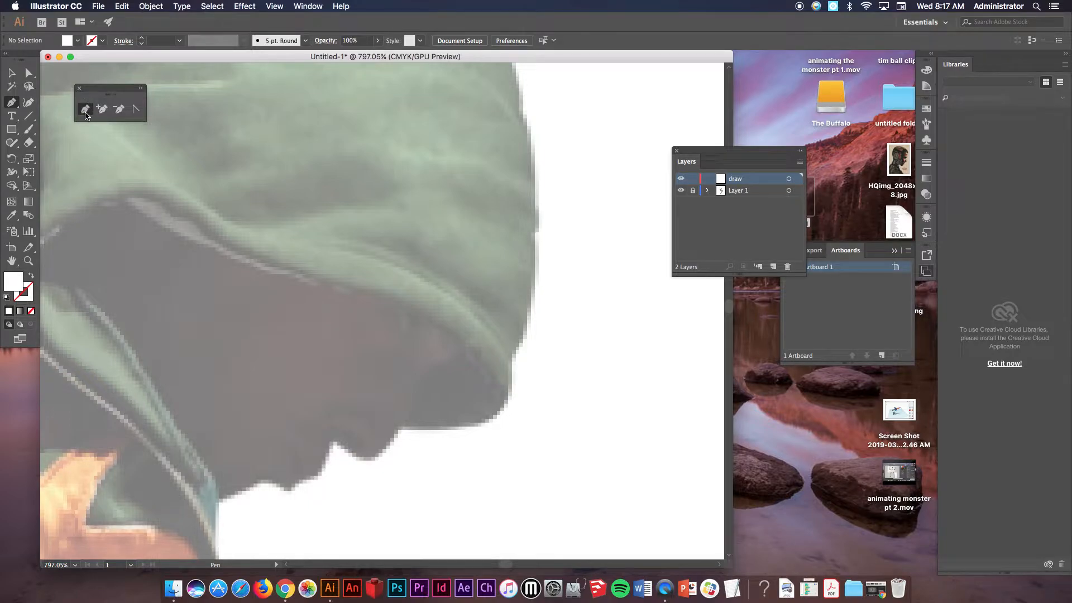
left_click(77, 41)
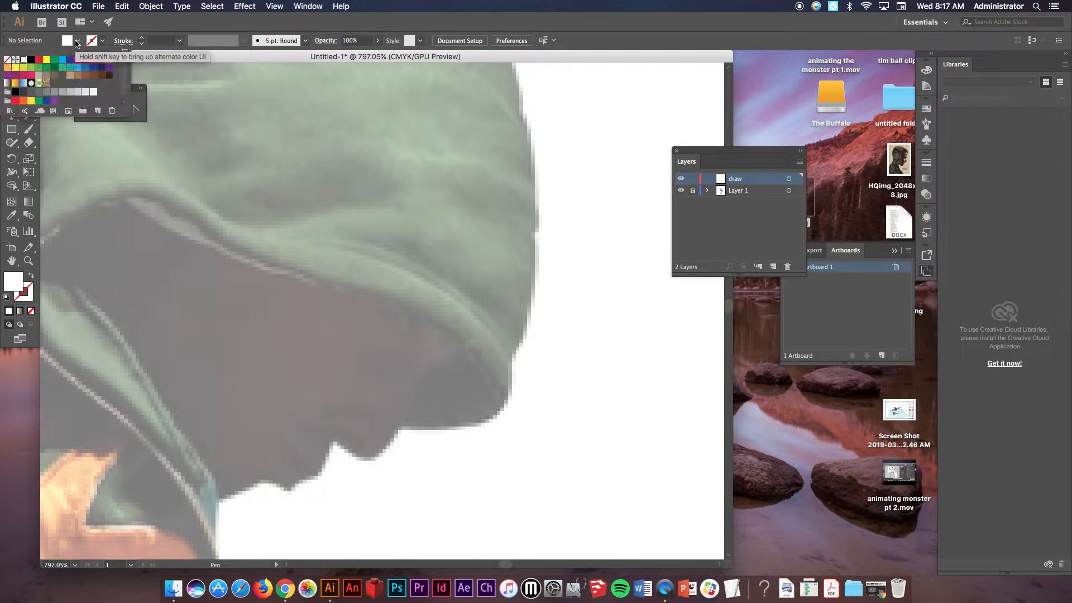
left_click(8, 59)
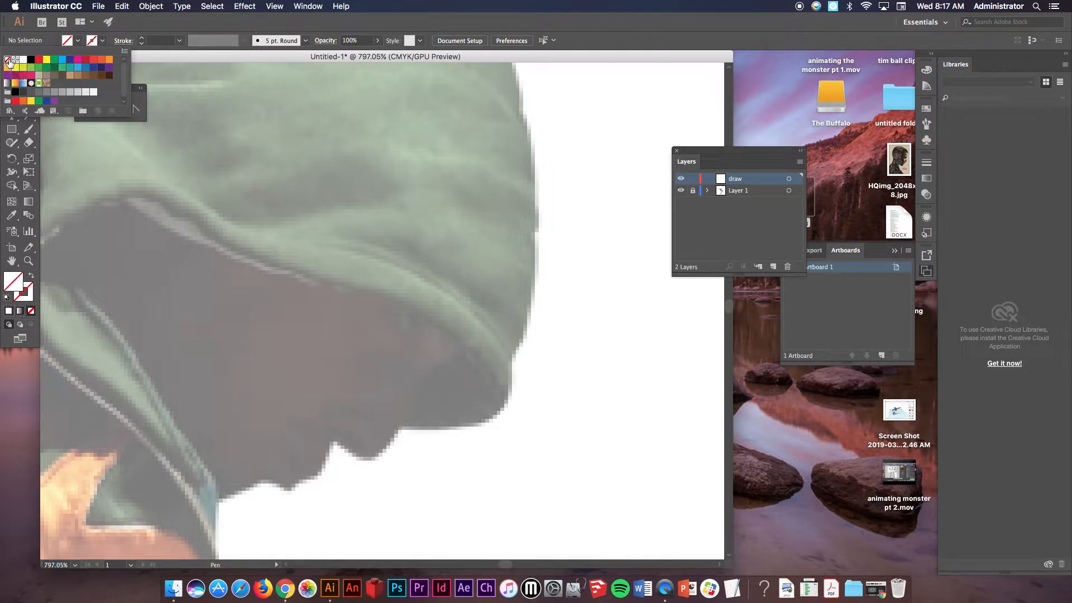
Set the Pen stroke to black with a weight of 0.25 pt.
left_click(103, 43)
left_click(104, 43)
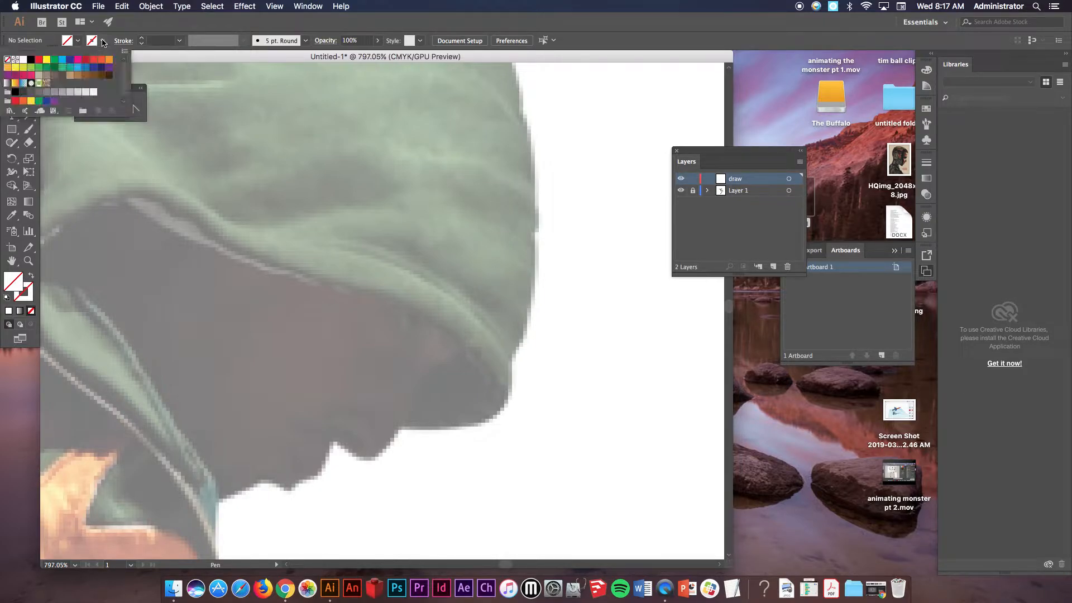
left_click(30, 60)
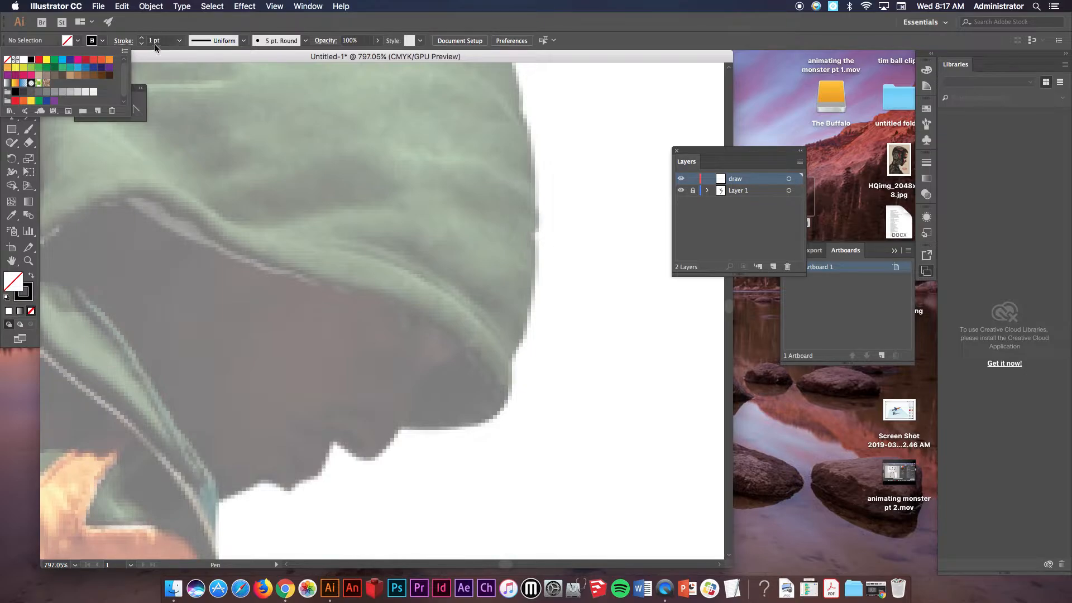
left_click(180, 40)
left_click(179, 40)
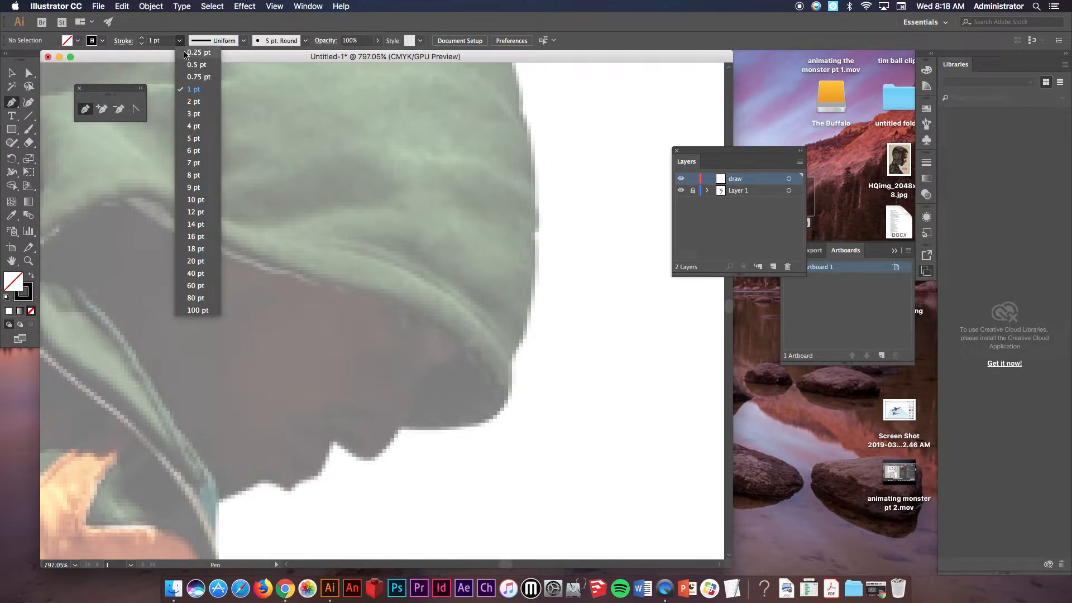
left_click(187, 53)
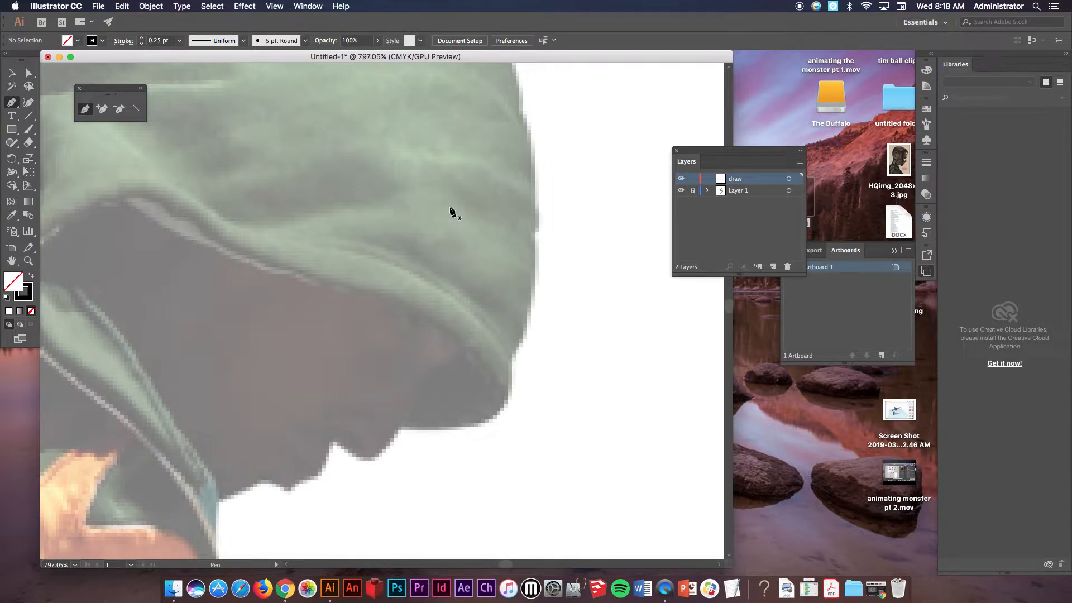
Draw a closed triangle with the Pen tool on the hat's brim.
left_click(324, 231)
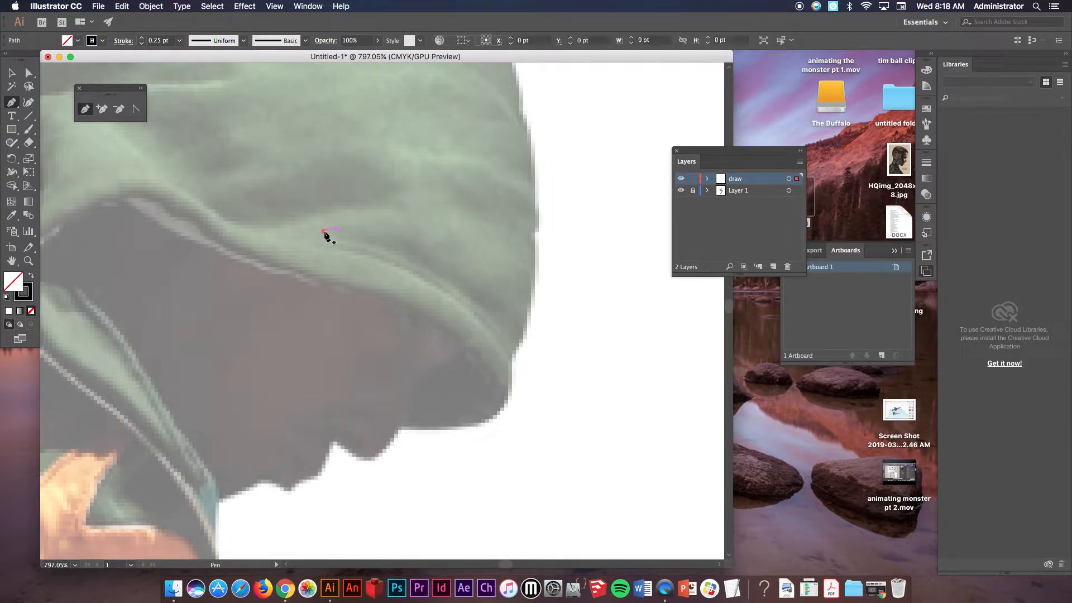
left_click(343, 207)
left_click_drag(394, 230, 379, 232)
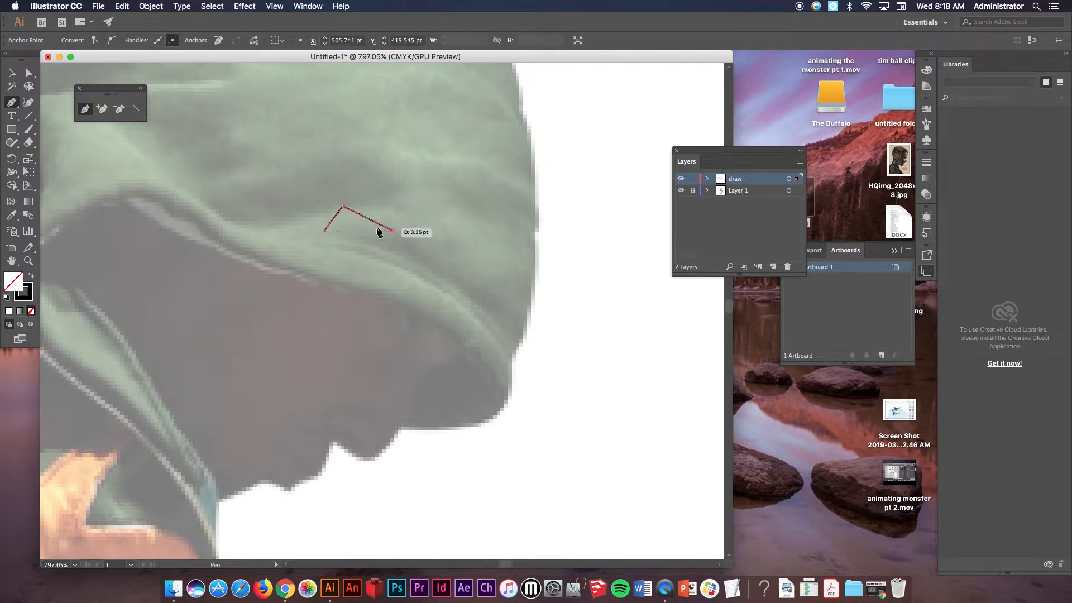
left_click(325, 231)
key("super")
left_click(434, 164, "super")
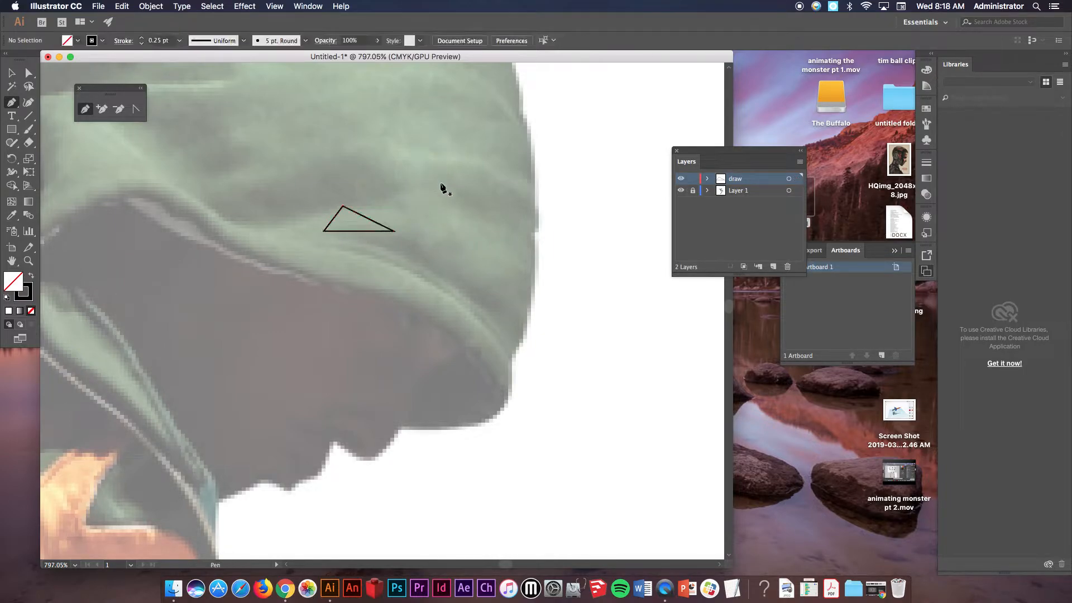
Draw a second triangle sharing the first triangle's right edge.
mouse_move(393, 231)
left_mouse_down()
mouse_move(396, 206)
mouse_move(344, 208)
mouse_move(394, 232)
left_mouse_up()
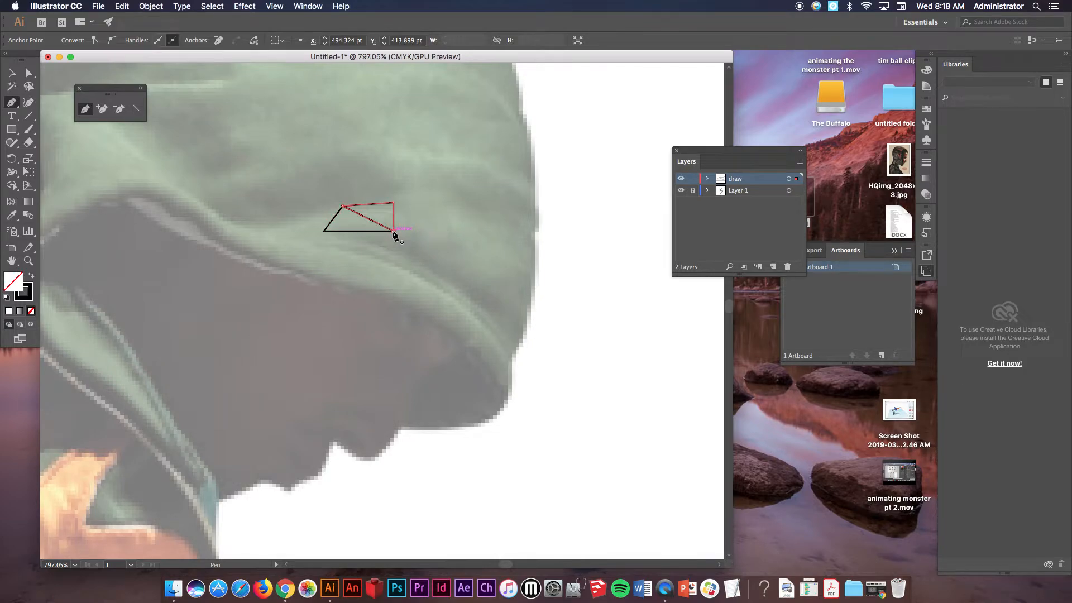
left_click(462, 196, "super")
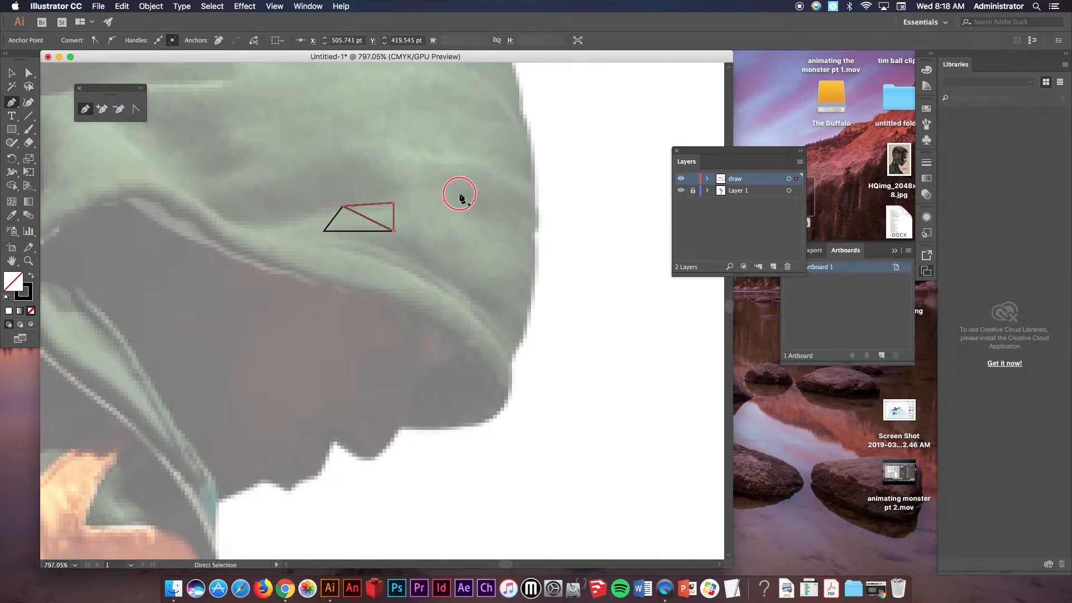
left_click_drag(371, 191, 564, 360)
left_click_drag(530, 305, 440, 239)
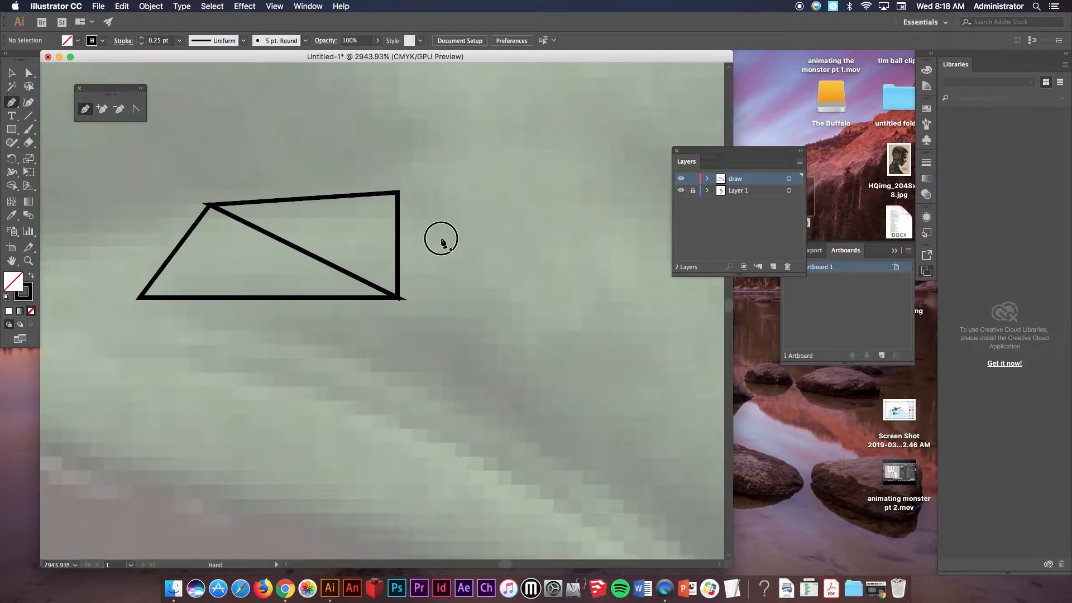
Draw a third triangle attached to the right side of the second triangle.
left_click(397, 193)
left_click(491, 164)
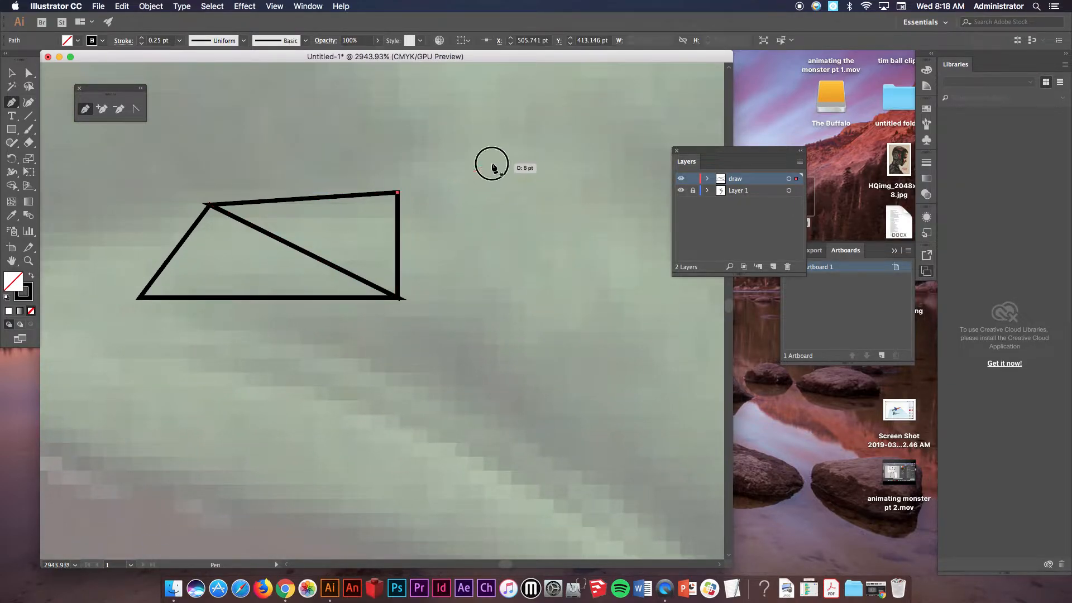
left_click(398, 297)
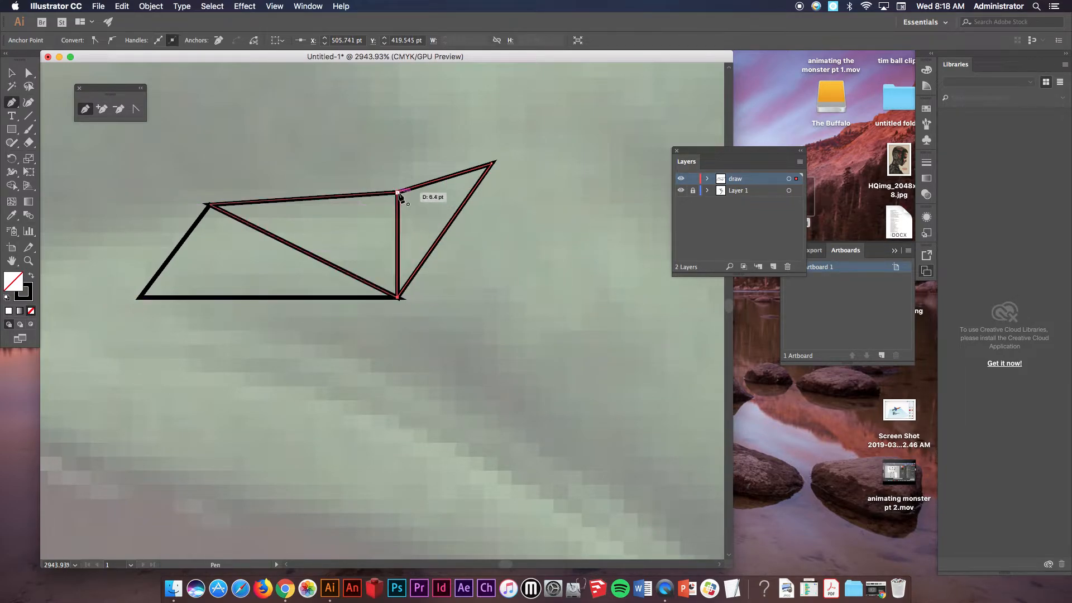
left_click(529, 246, "super")
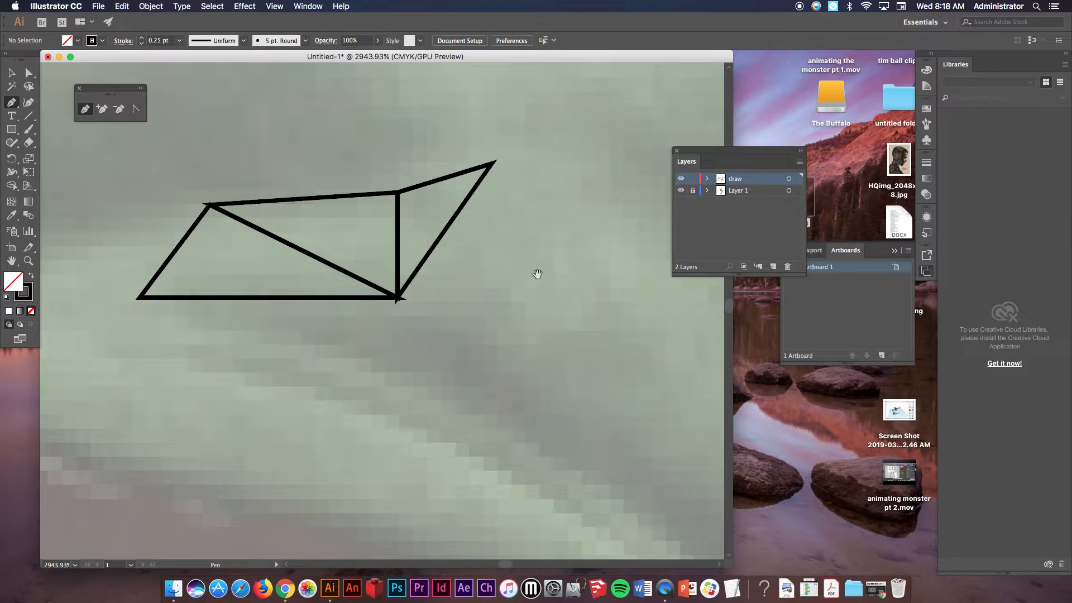
Draw a closed jagged polygon along the brim's edge starting from the triangles' lower corner.
left_click(457, 302, "alt+super")
left_click_drag(379, 339, 567, 278)
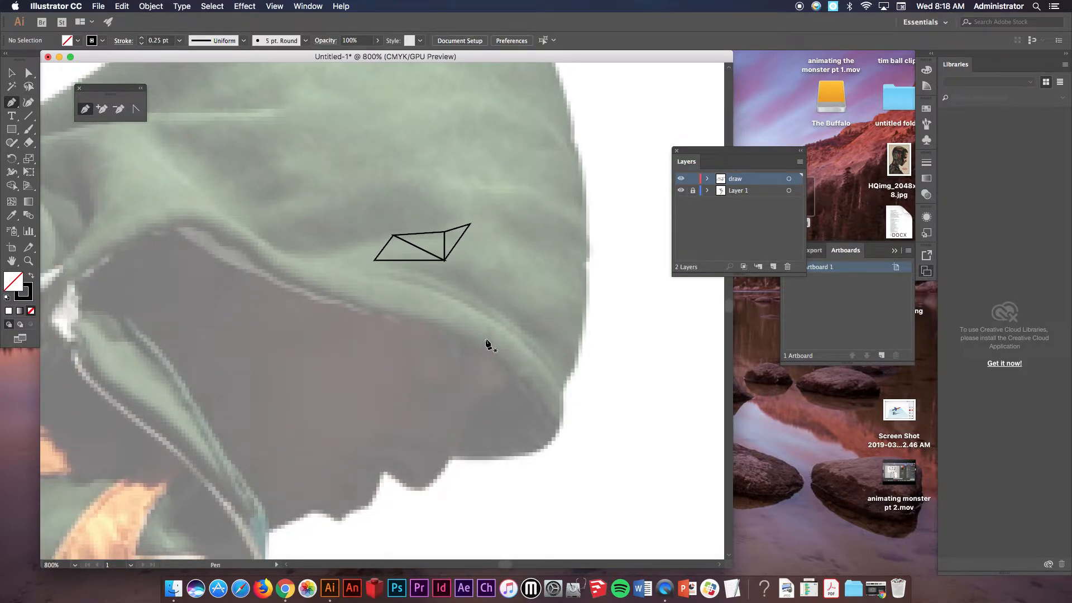
left_click(445, 261)
left_click(472, 266)
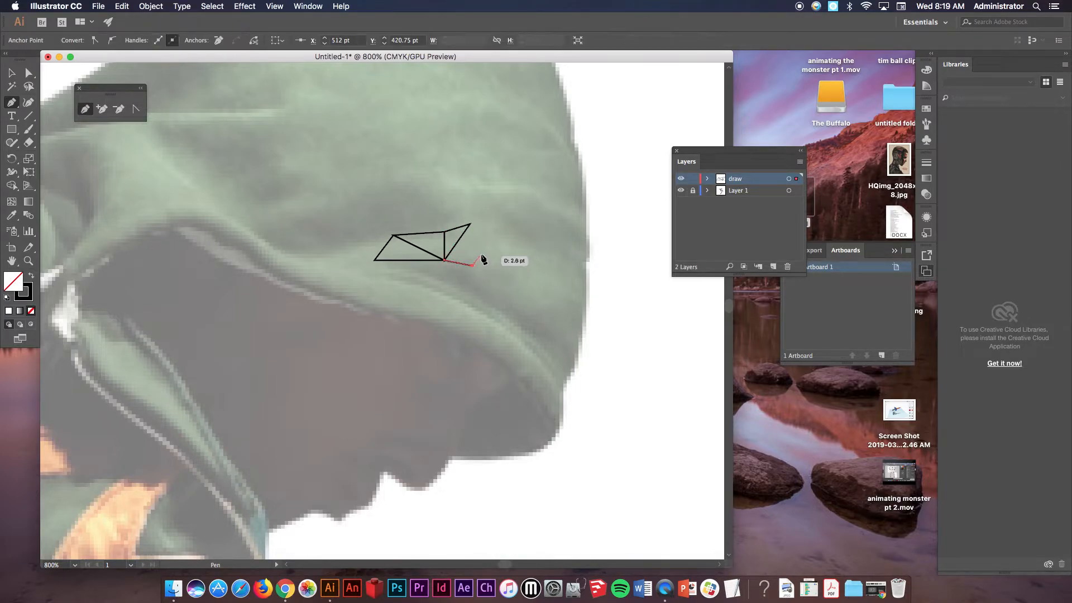
left_click(480, 255)
left_click(489, 279)
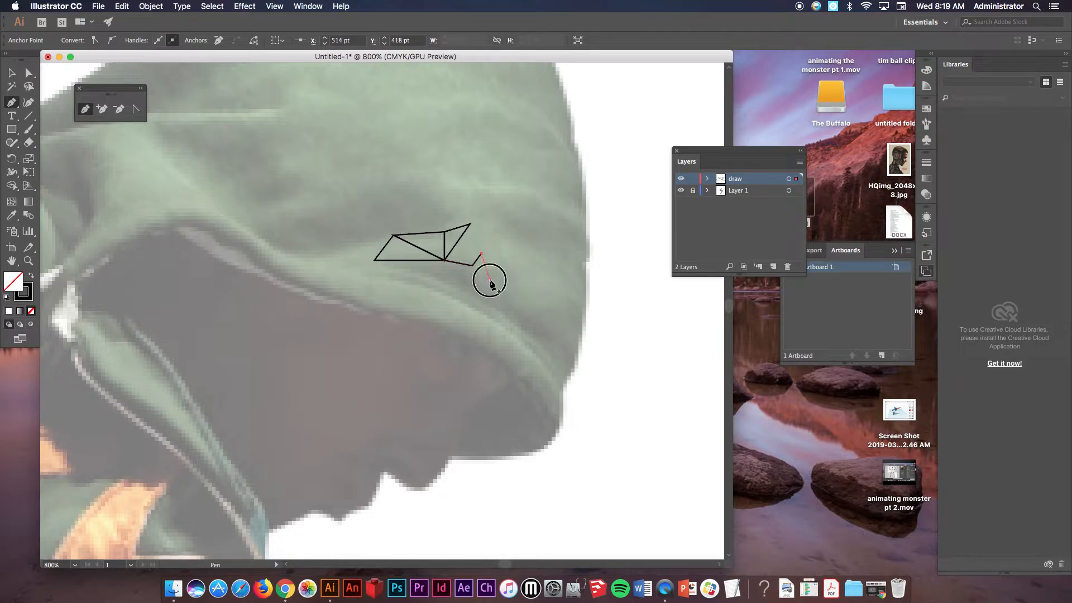
left_click(519, 305)
left_click(545, 298)
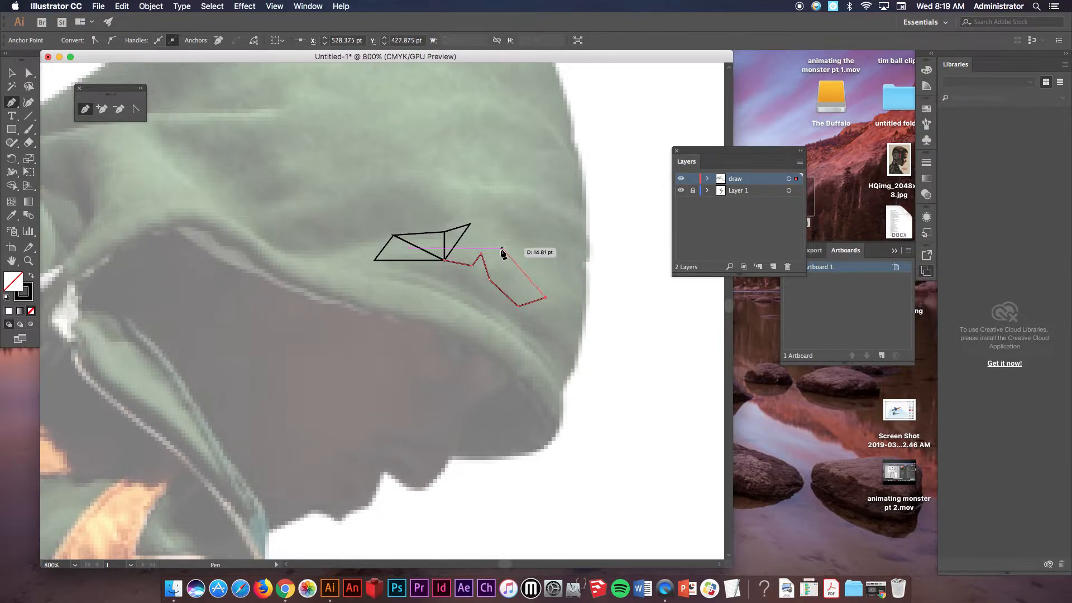
left_click(511, 271)
left_click(513, 288)
left_click(494, 273)
left_click(495, 253)
left_click(482, 235)
left_click(483, 208)
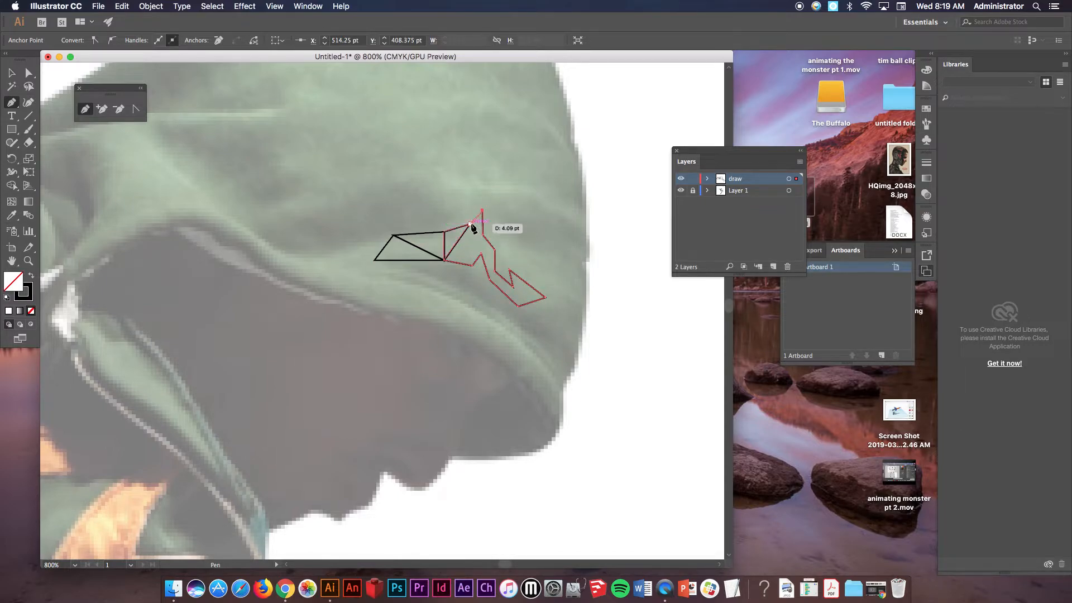
left_click(470, 224)
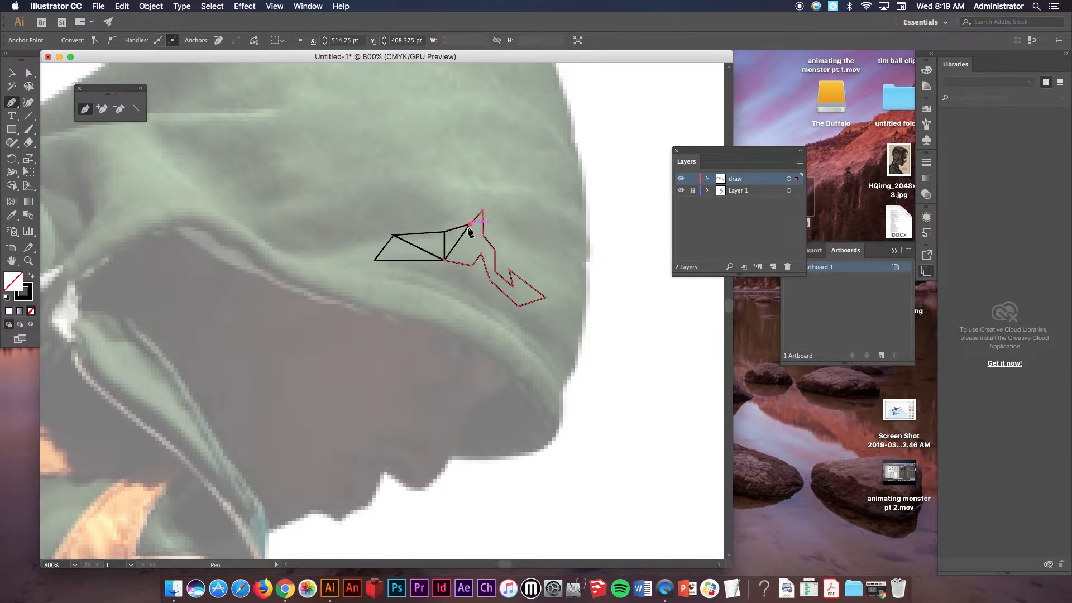
left_click(445, 260)
left_click(548, 204, "super")
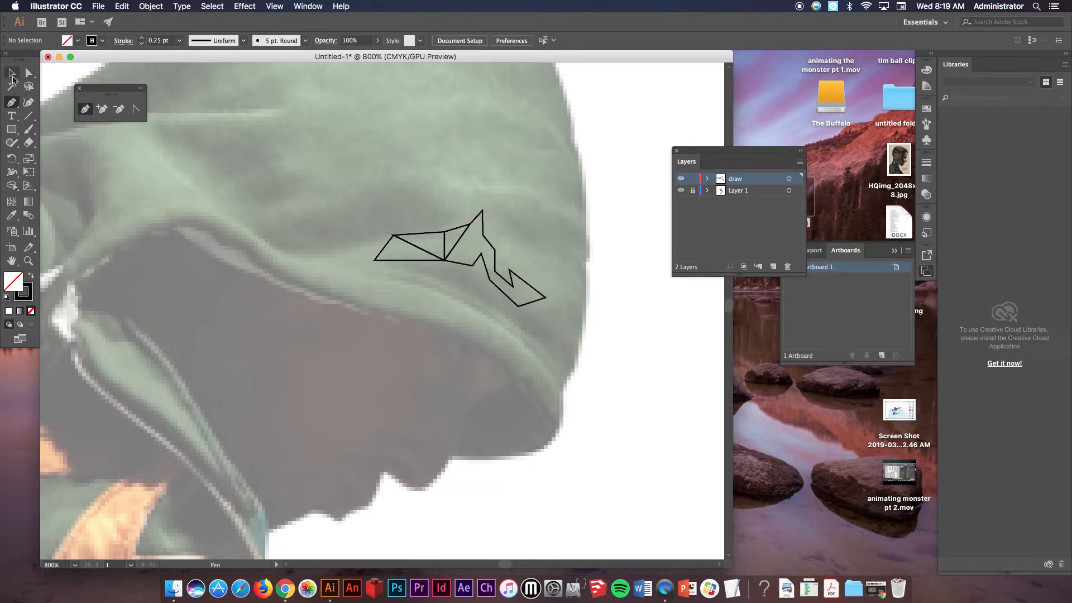
Fill the first triangle with light green B0FFB7 and remove its stroke.
left_click(11, 73)
left_click(389, 244)
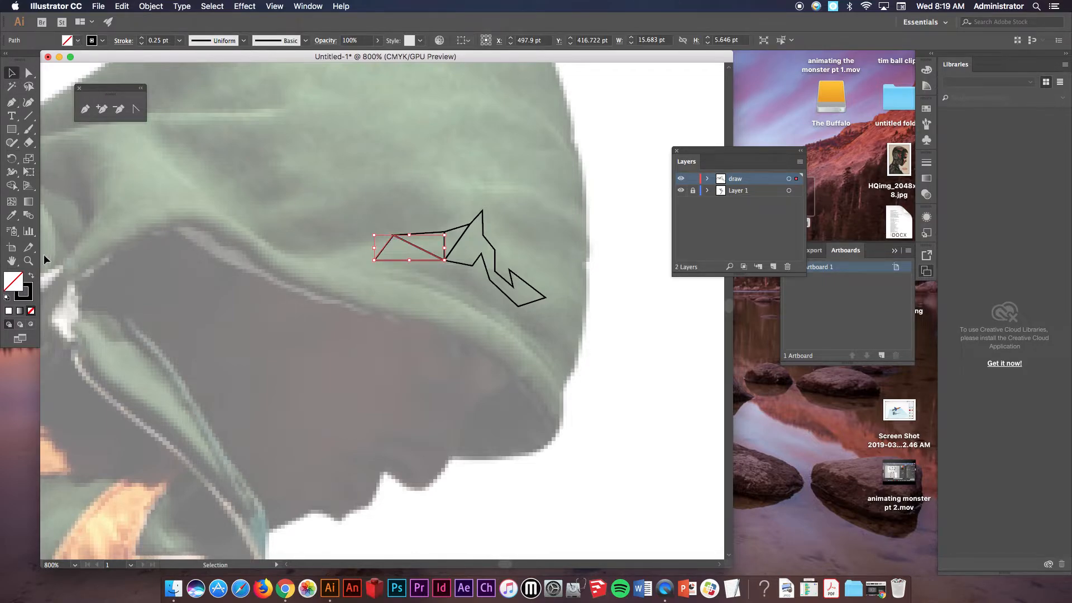
double_click(13, 281)
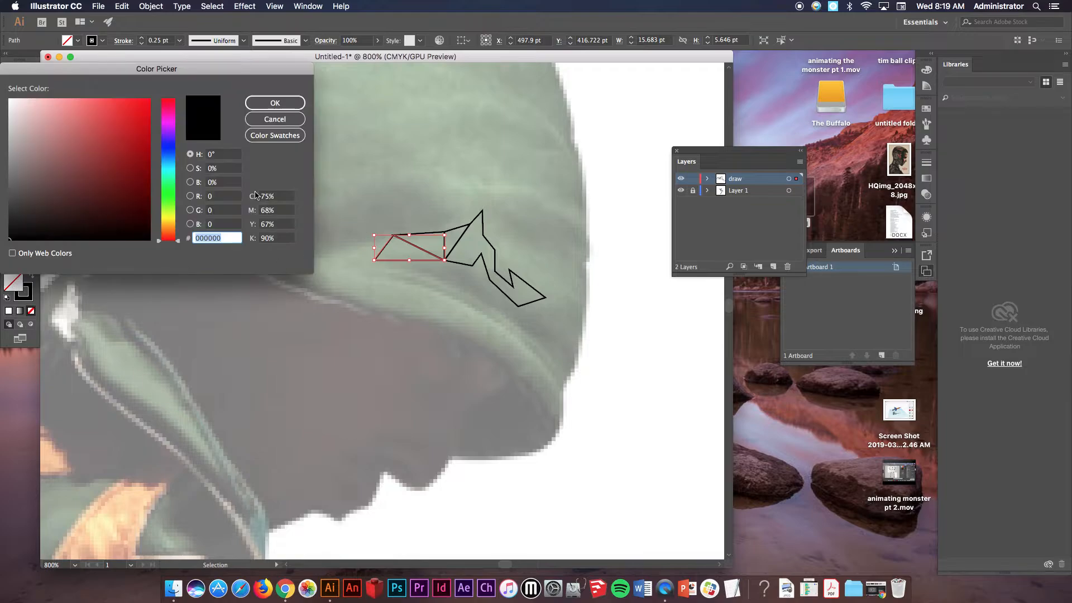
left_click(167, 193)
left_click(132, 111)
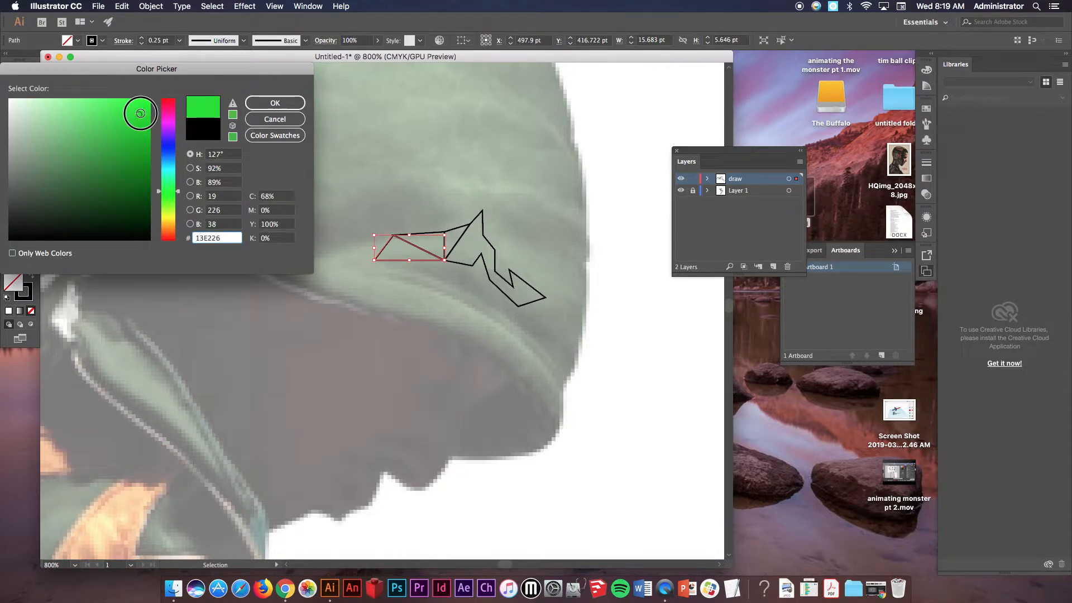
left_click_drag(89, 103, 48, 95)
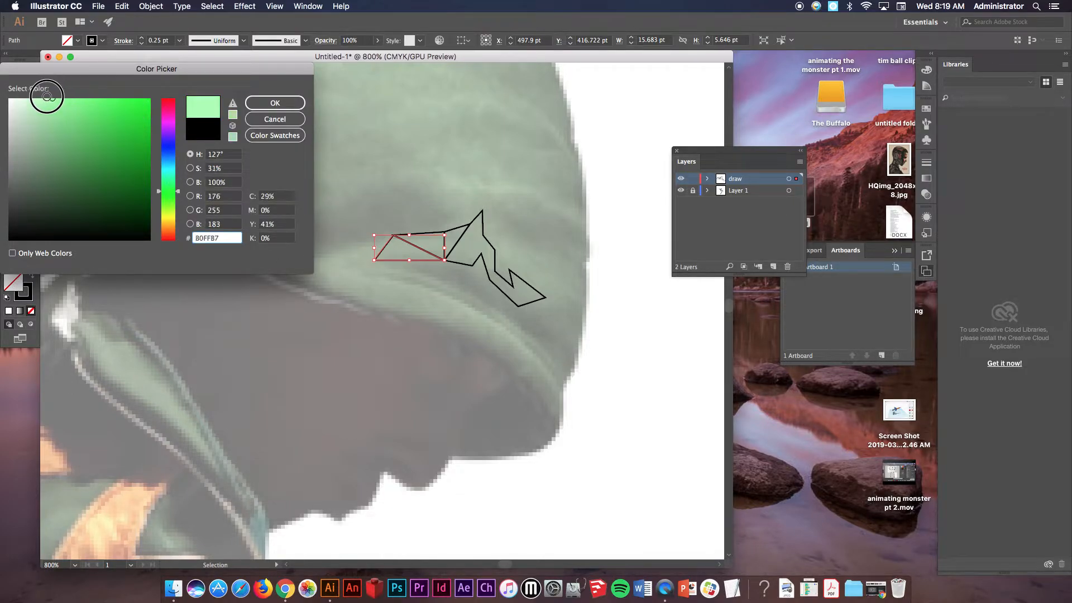
left_click(274, 103)
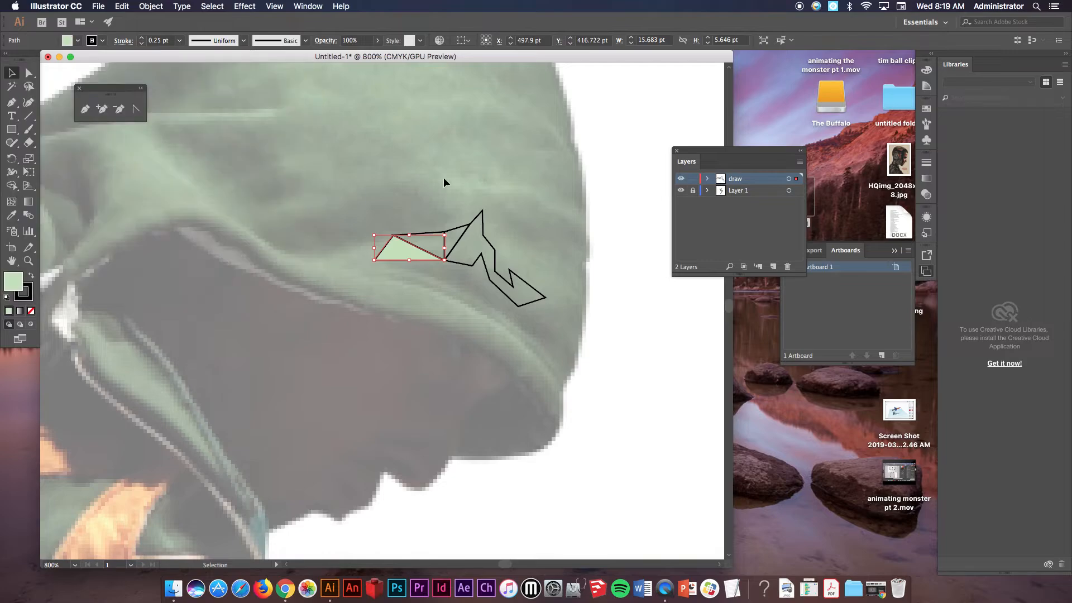
left_click(103, 41)
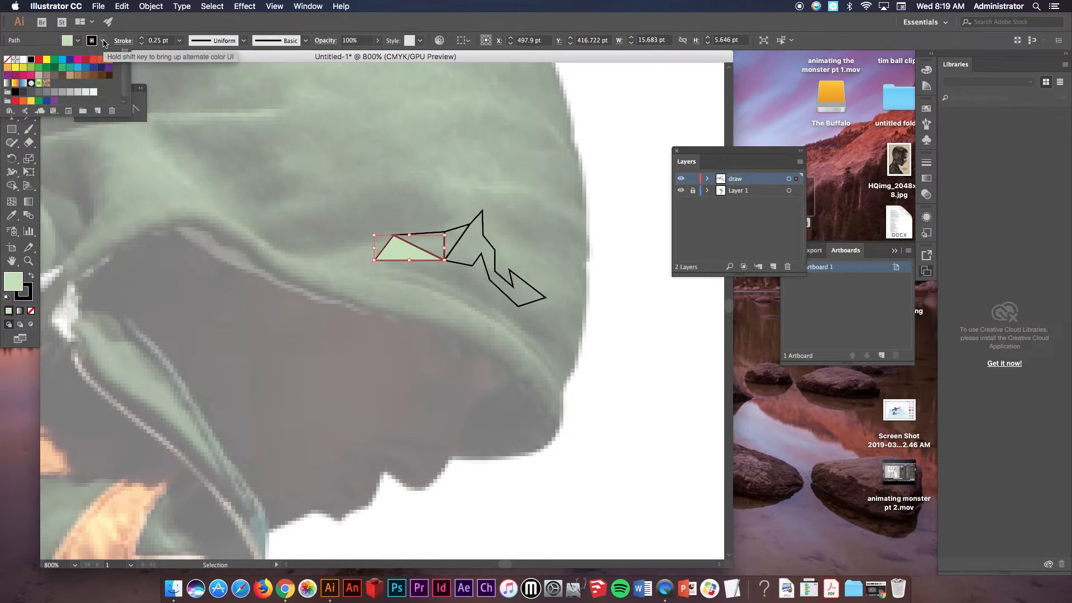
left_click(7, 60)
left_click(297, 162)
Copy the first triangle's fill and stroke onto the second triangle with the Eyedropper.
left_click(468, 230)
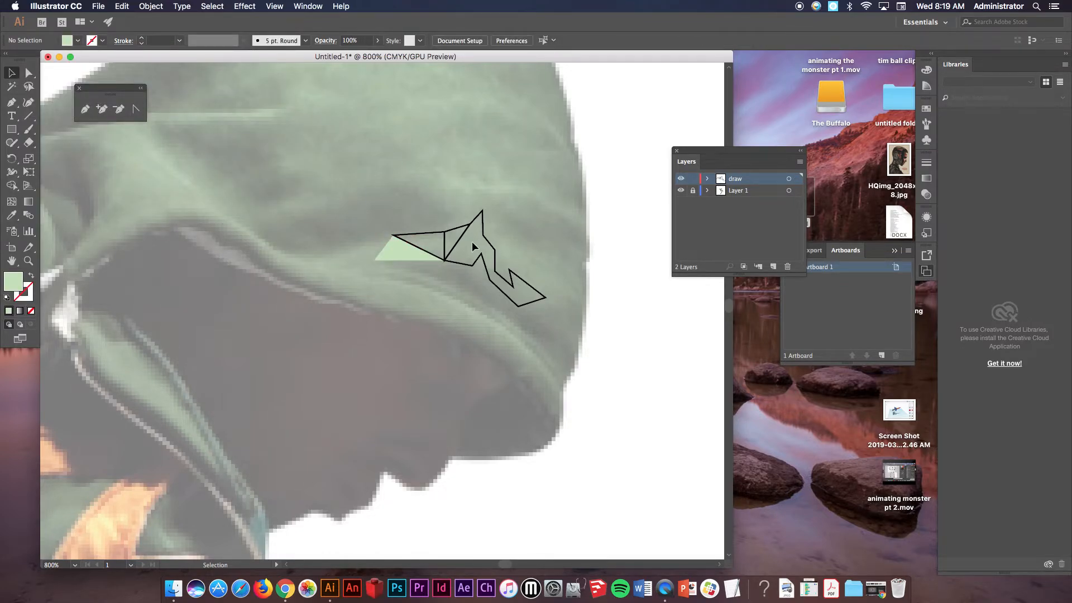
left_click(445, 245)
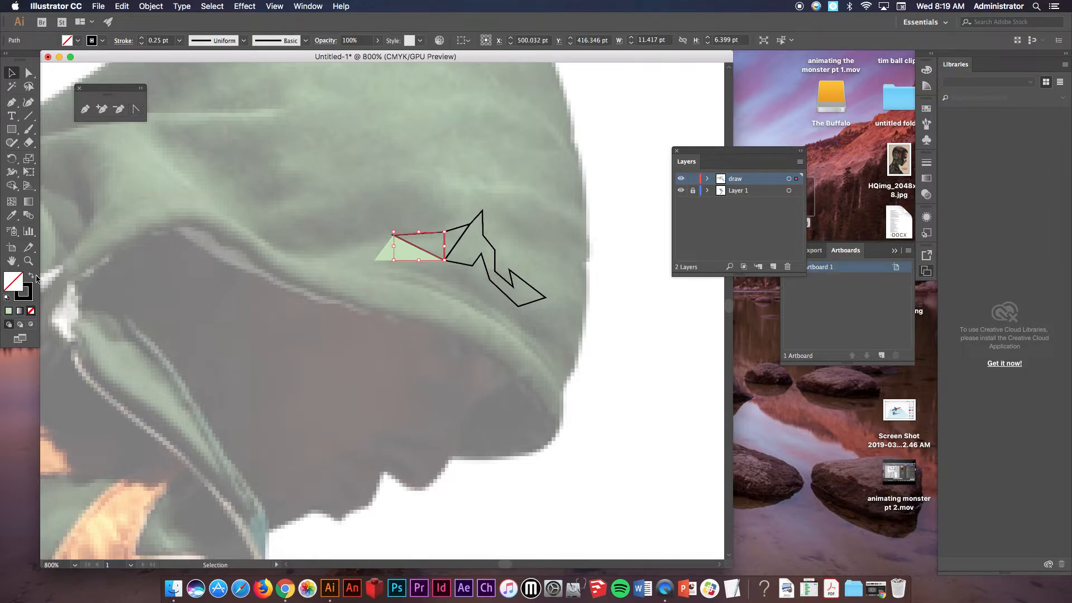
double_click(17, 277)
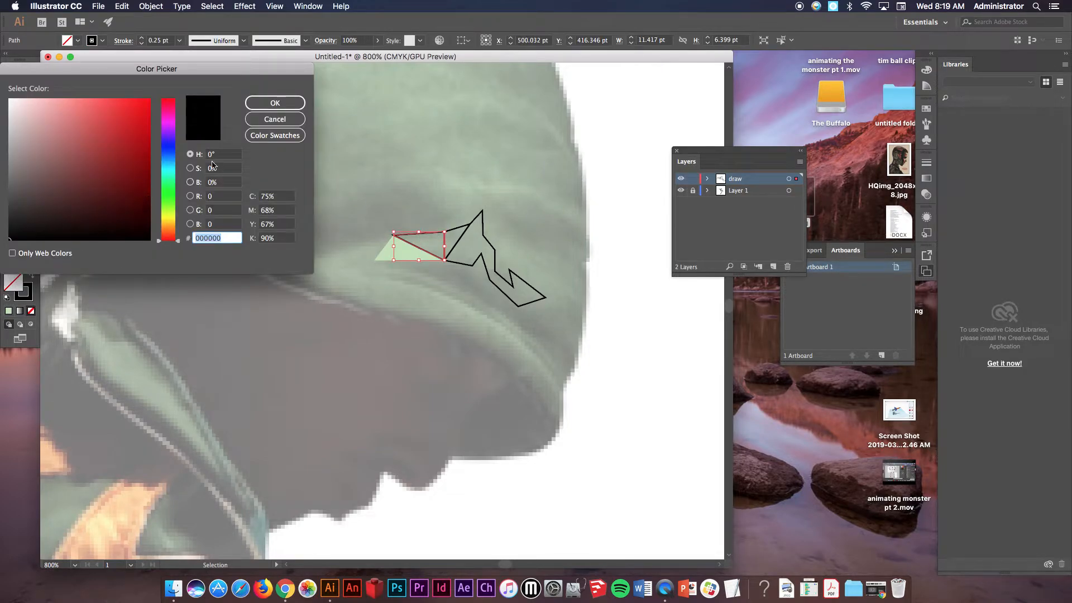
left_click(270, 119)
left_click(13, 216)
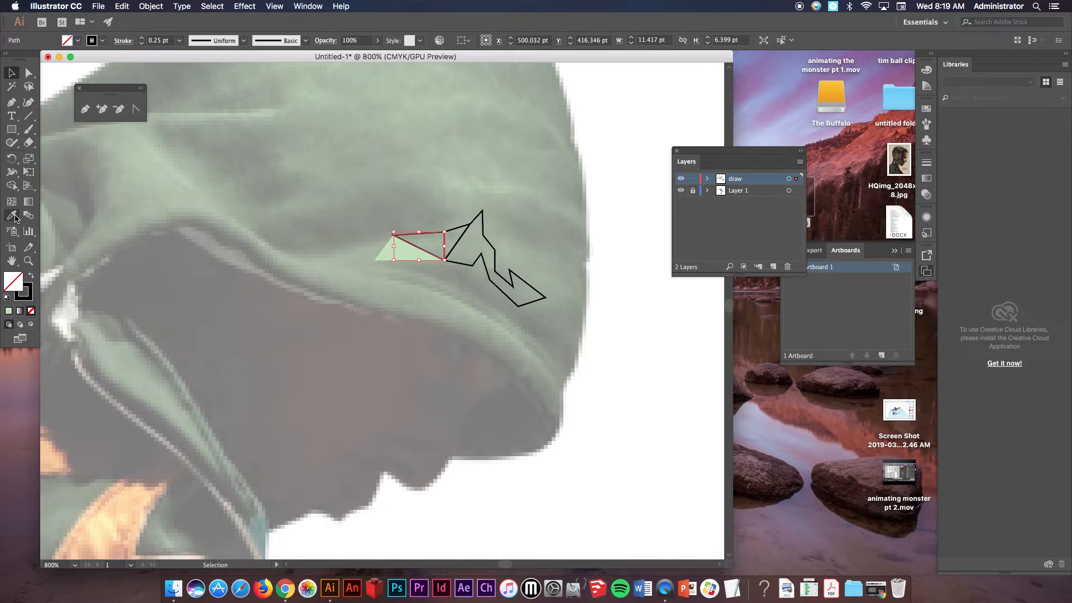
left_click(394, 256)
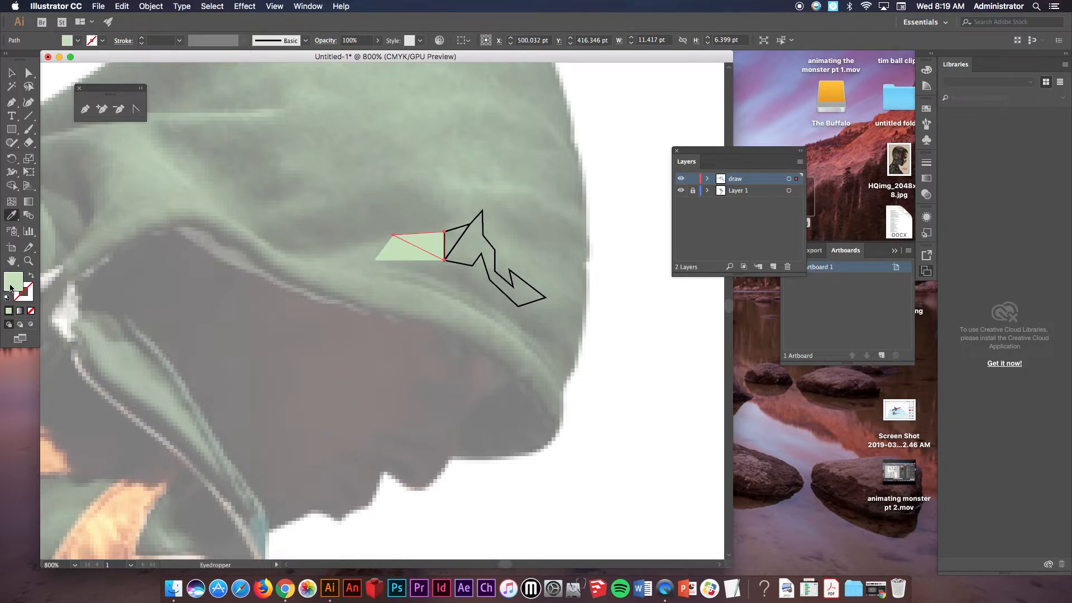
Change the second triangle's fill to darker green 538E3D.
double_click(11, 286)
left_click(90, 162)
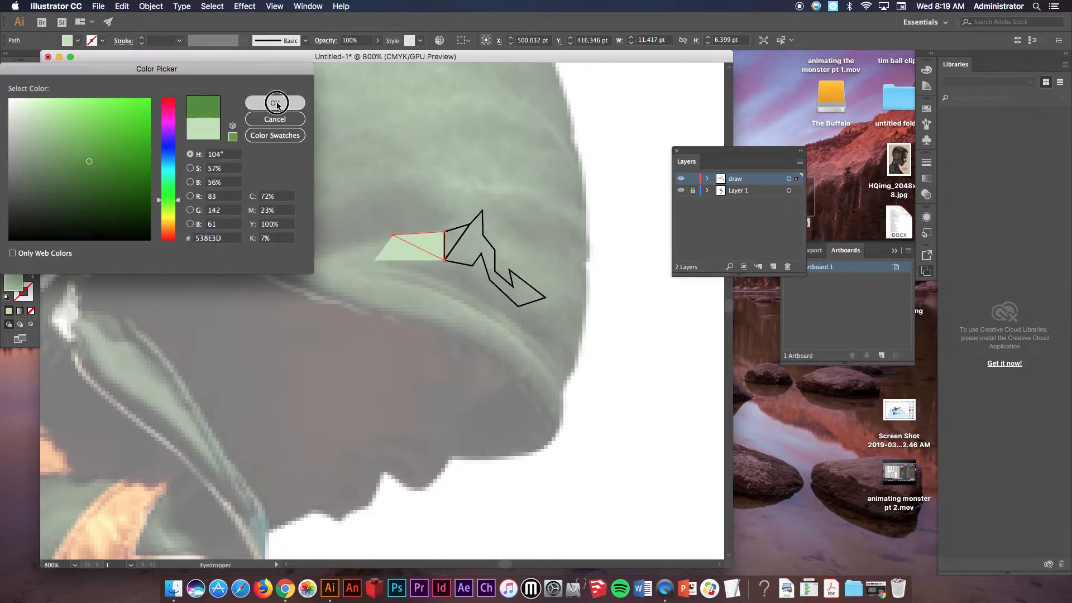
left_click(275, 102)
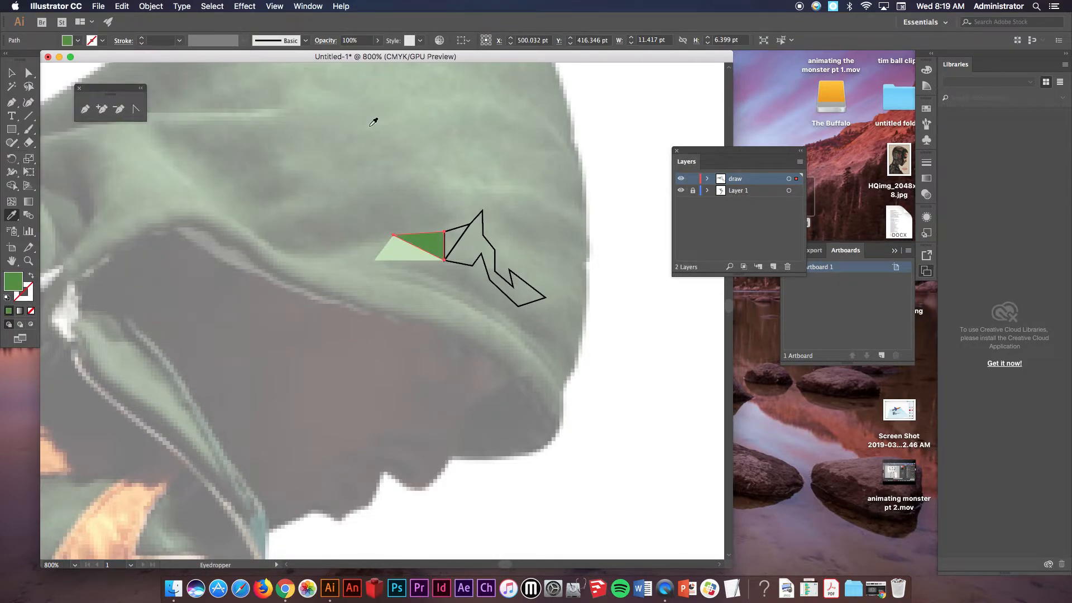
Lighten the second triangle's fill to a paler green in the Color Picker.
left_click(459, 227, "super")
left_click(413, 244)
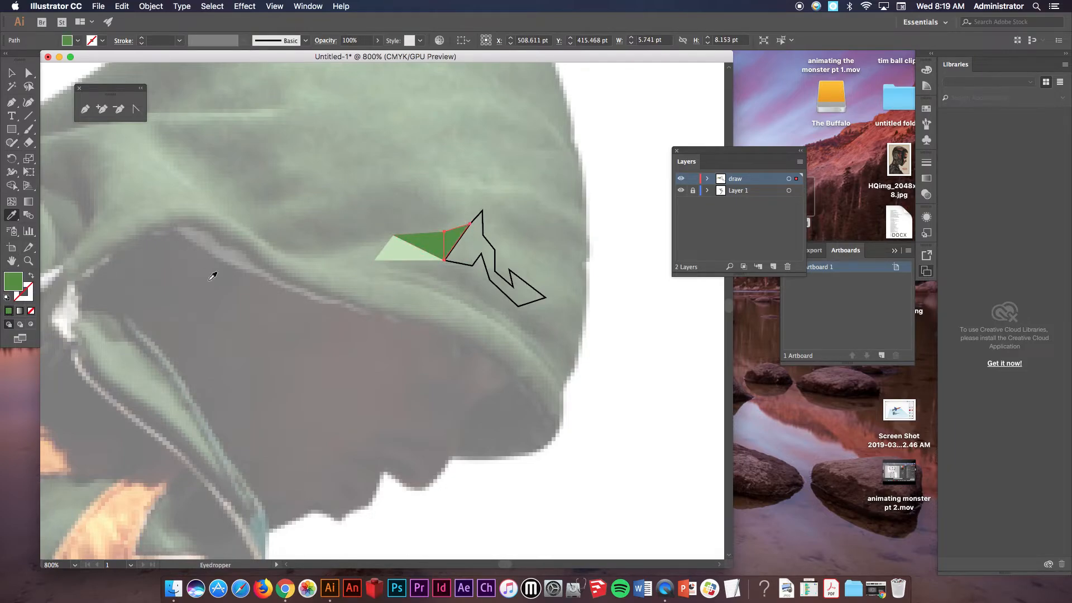
double_click(17, 282)
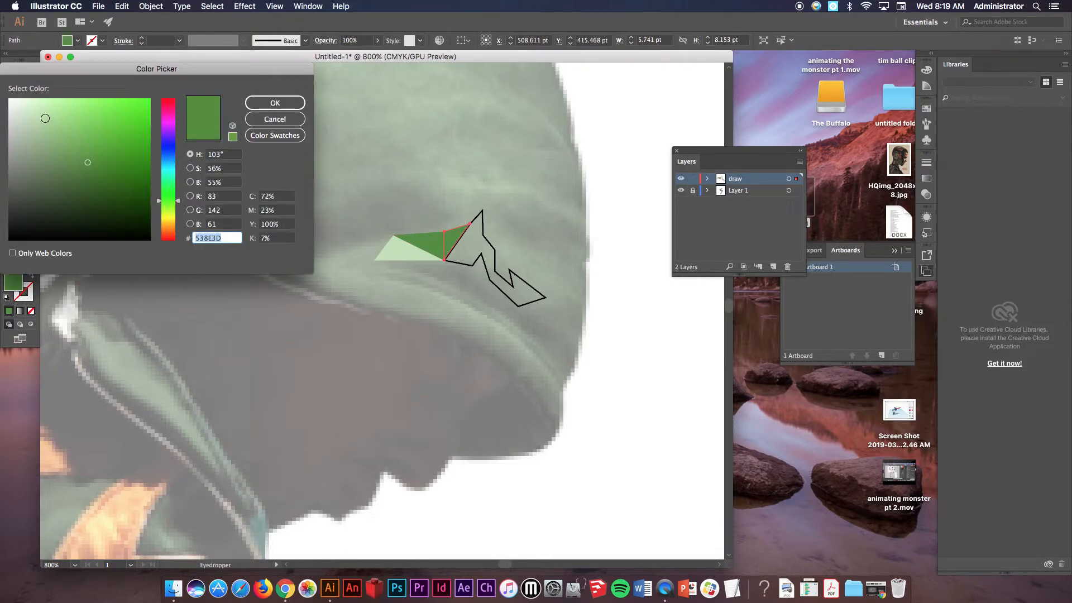
left_click(275, 103)
left_click(433, 237, "super")
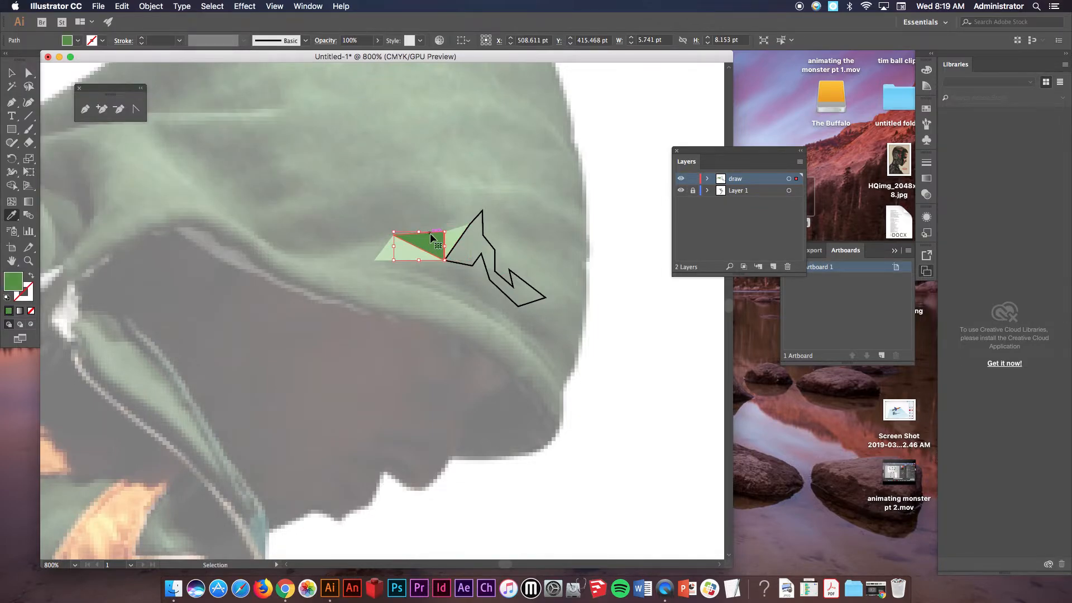
double_click(16, 286)
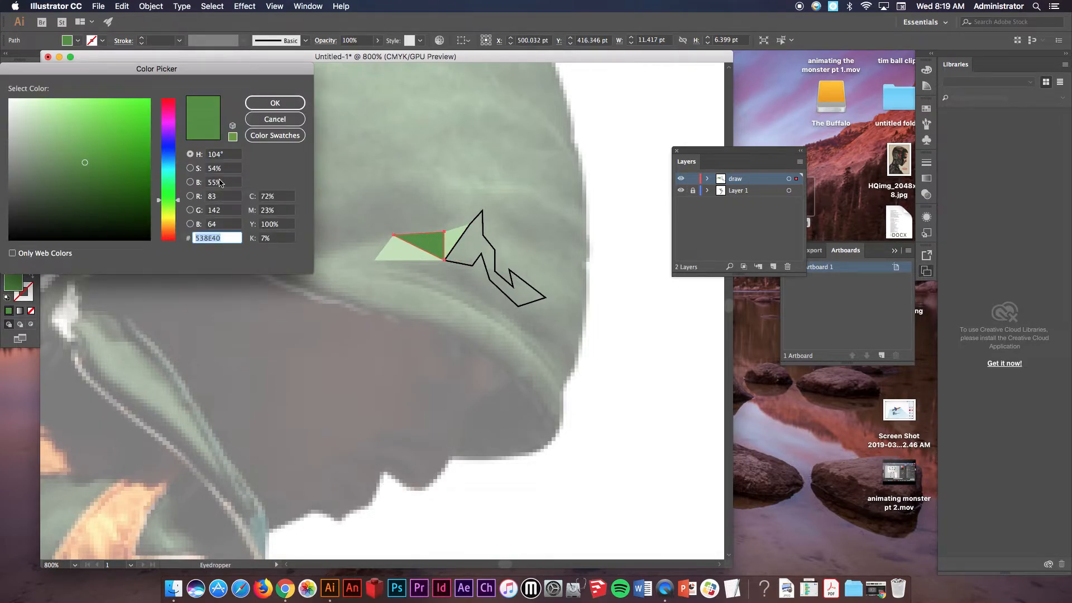
left_click(47, 122)
left_click(275, 103)
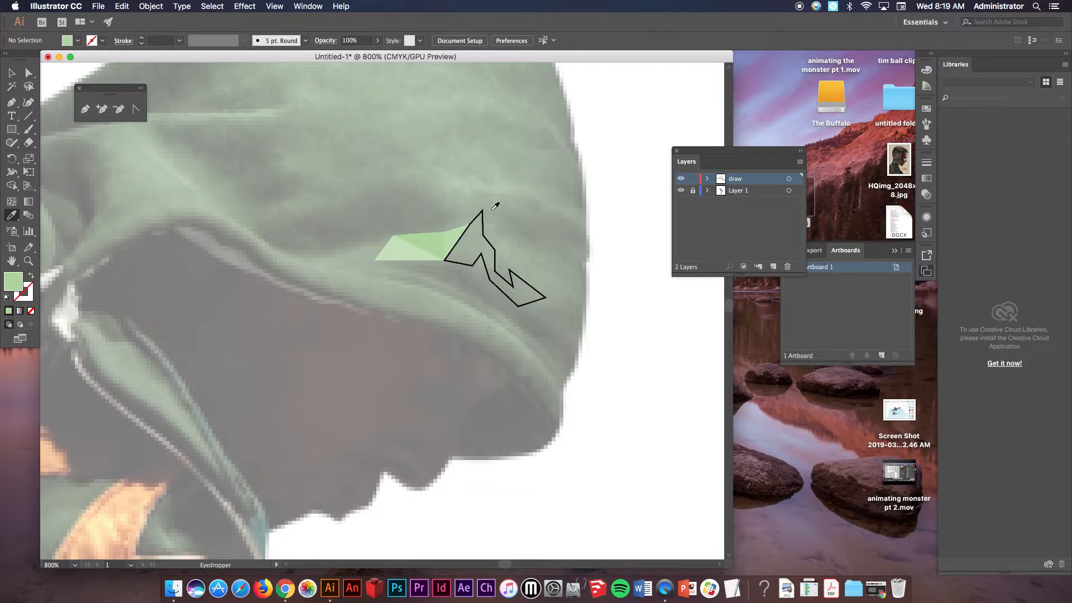
Copy the light green triangle's fill and stroke onto the jagged brim polygon with the Eyedropper.
scroll(459, 263, "up", 6)
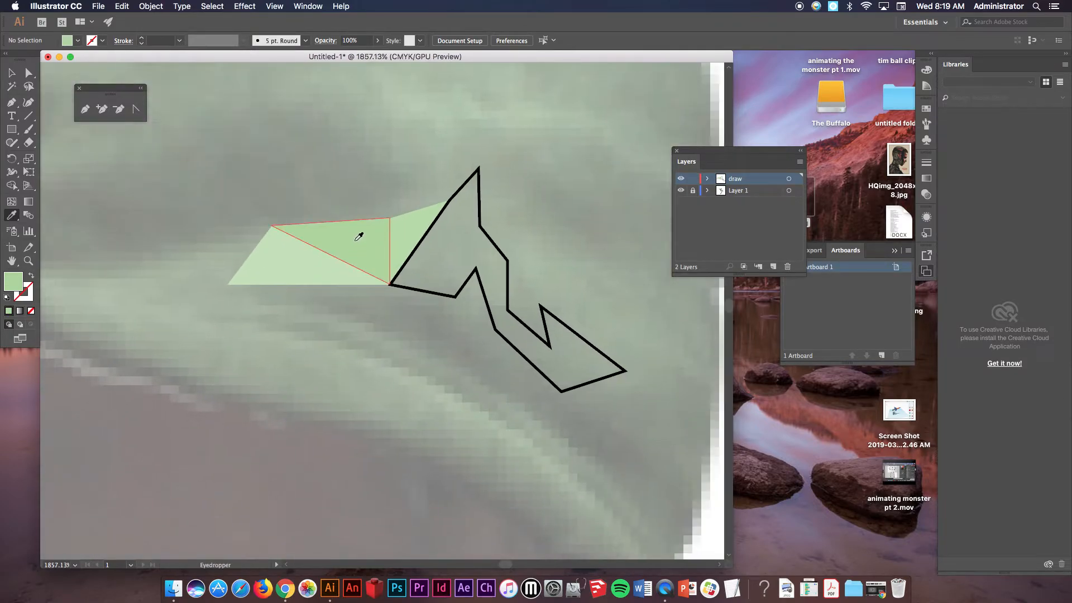
left_click(479, 201, "super")
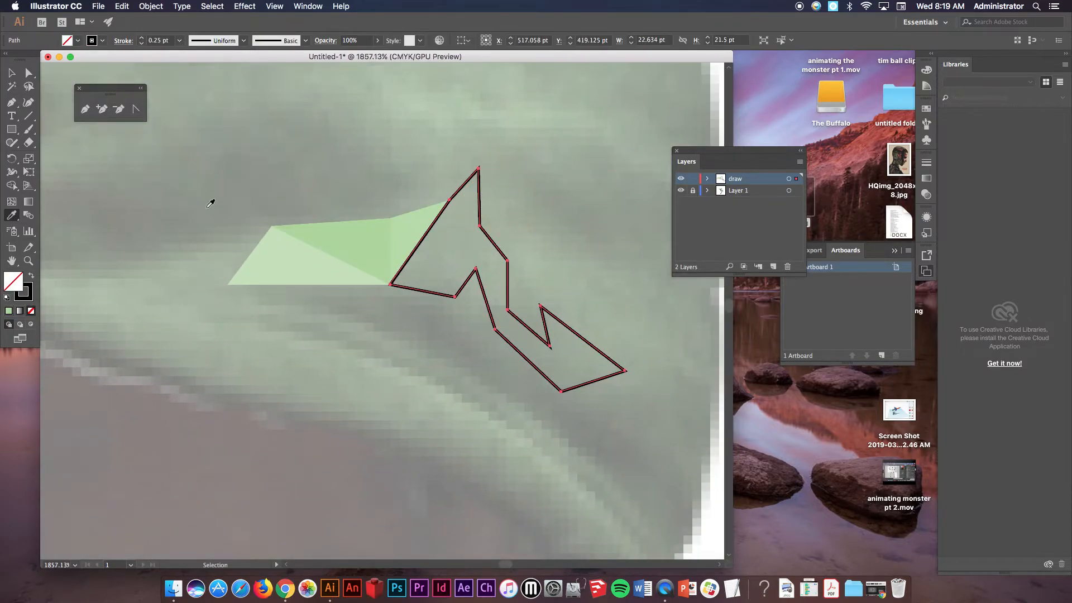
left_click(235, 268)
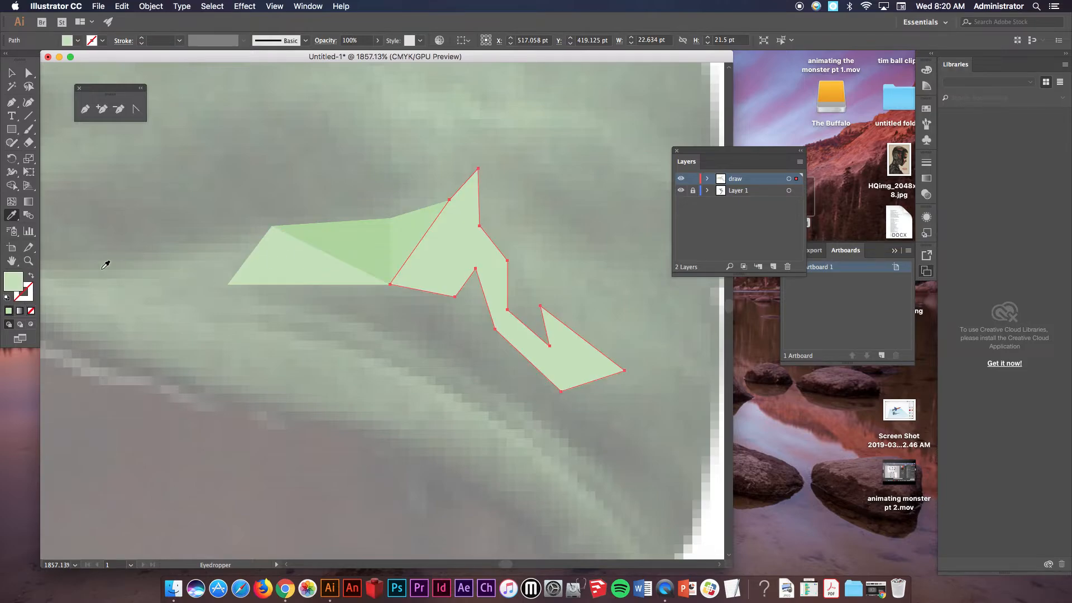
Fill the jagged brim polygon with dark green 407C29 and deselect everything.
double_click(9, 288)
left_click(103, 171)
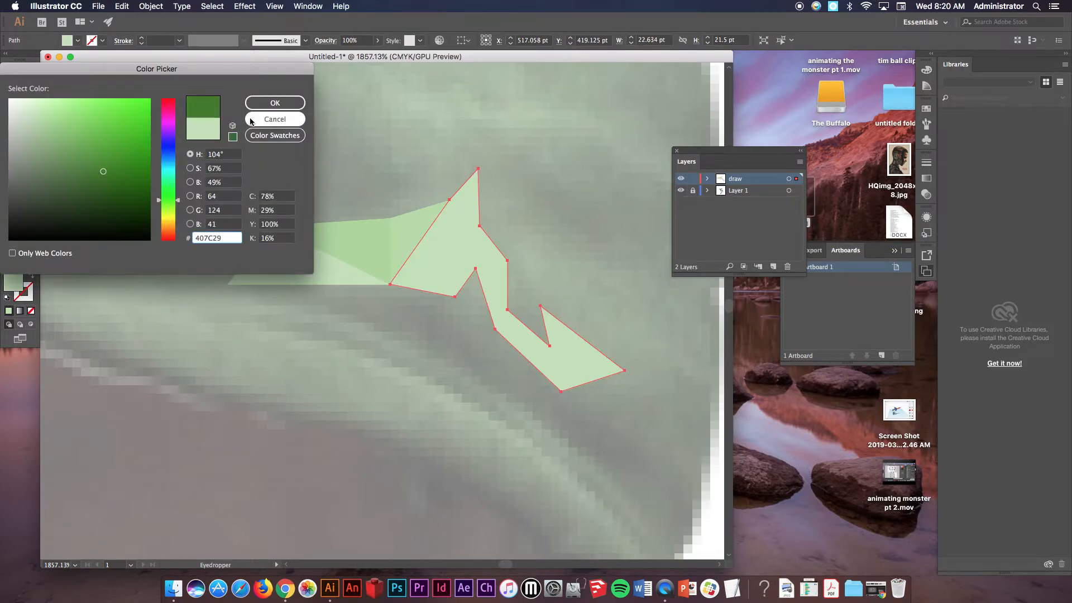
left_click(303, 103)
key("super+shift+a")
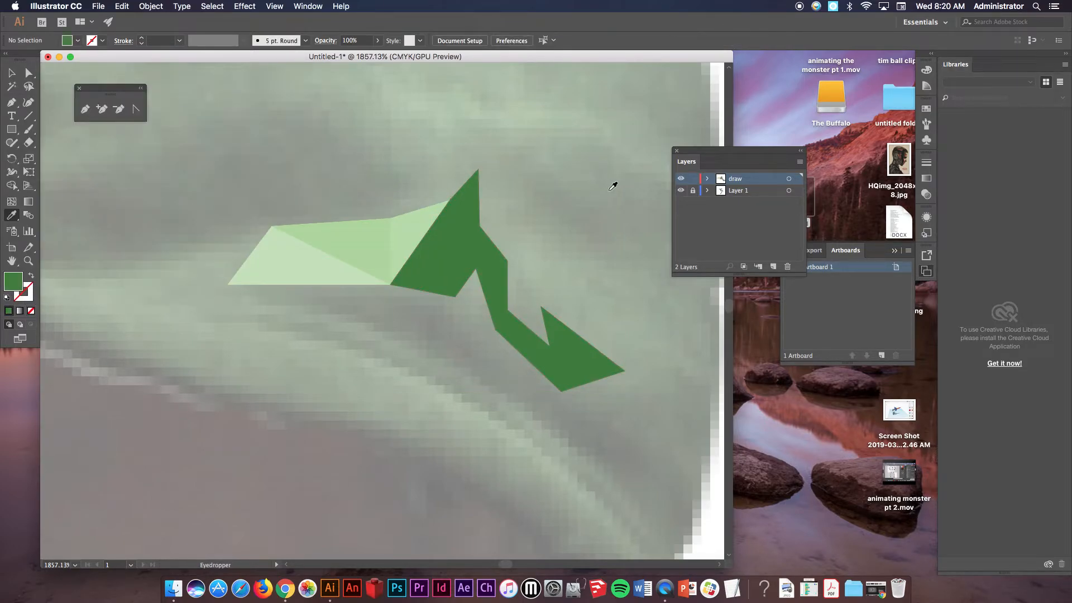
Draw a closed polygon over the upper part of the jagged brim shape with the Pen tool.
left_click(85, 109)
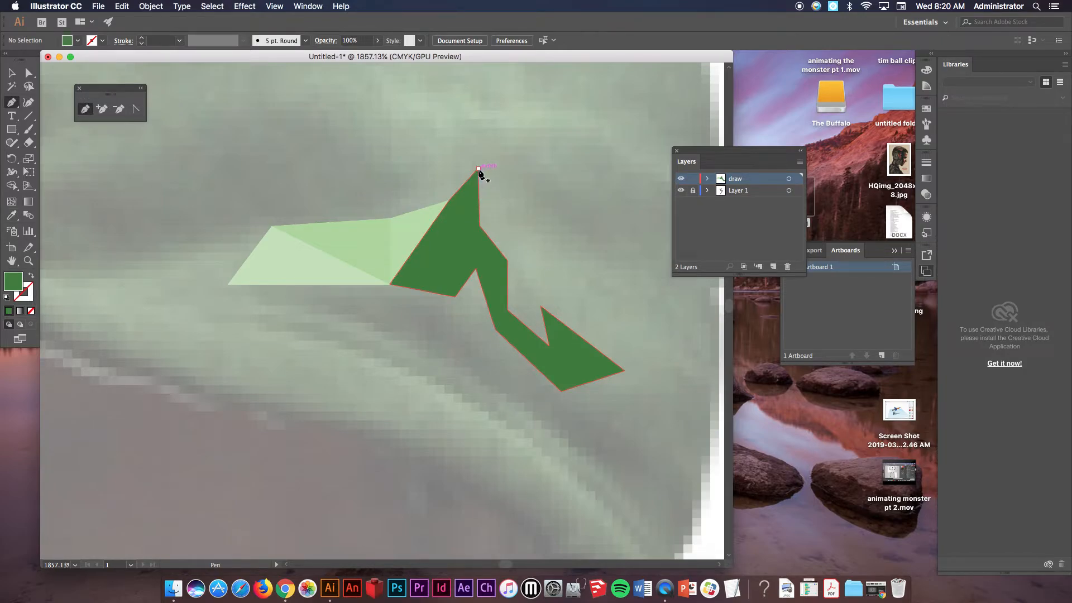
left_click(478, 170)
left_click(500, 222)
left_click(594, 294)
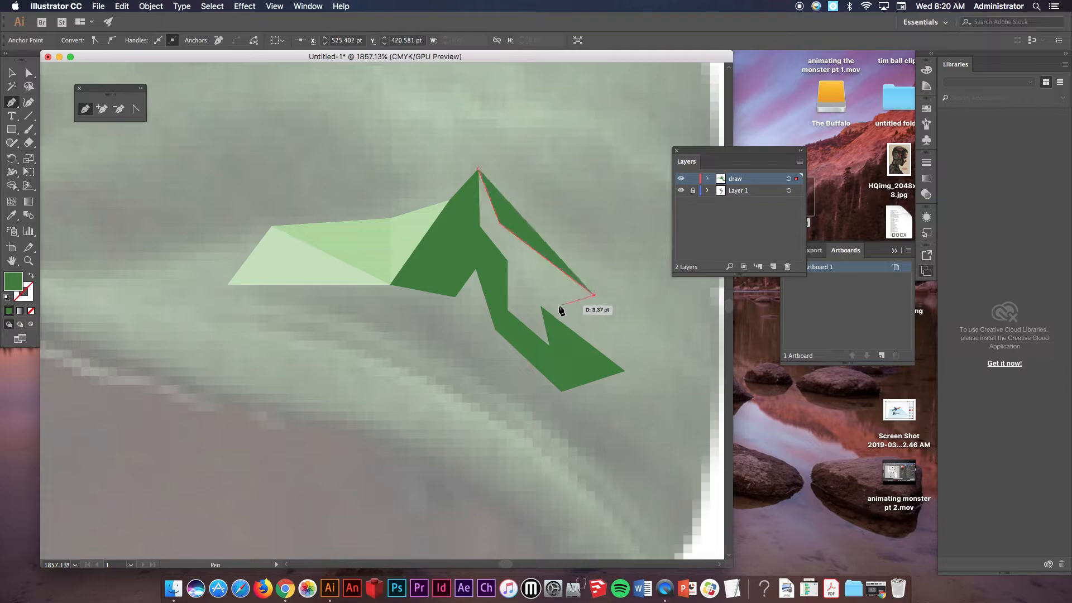
left_click(558, 306)
left_click(626, 368)
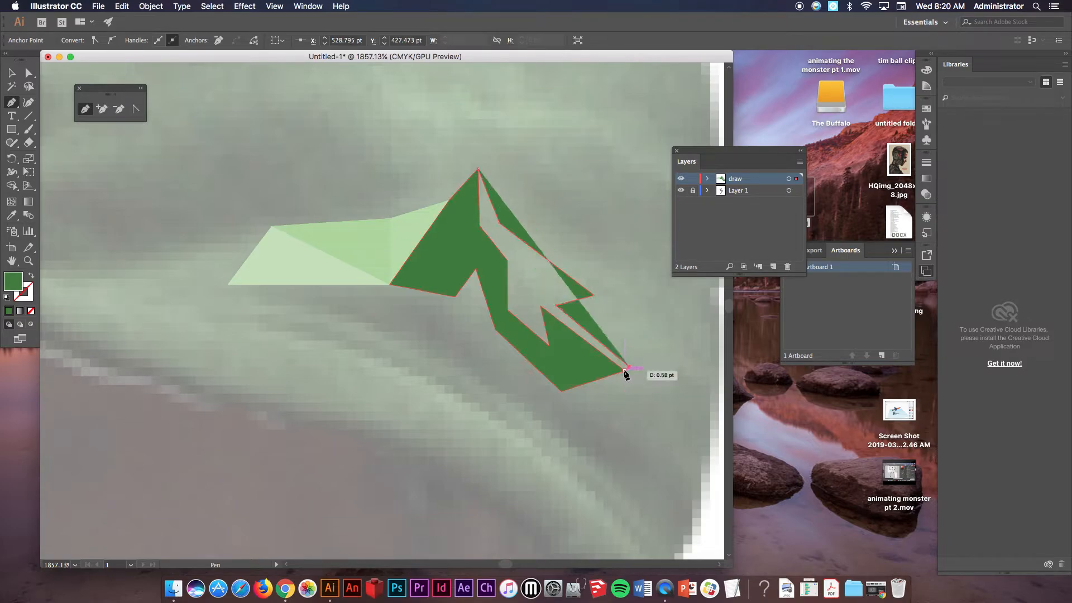
left_click(577, 370)
left_click(530, 344)
left_click(496, 303)
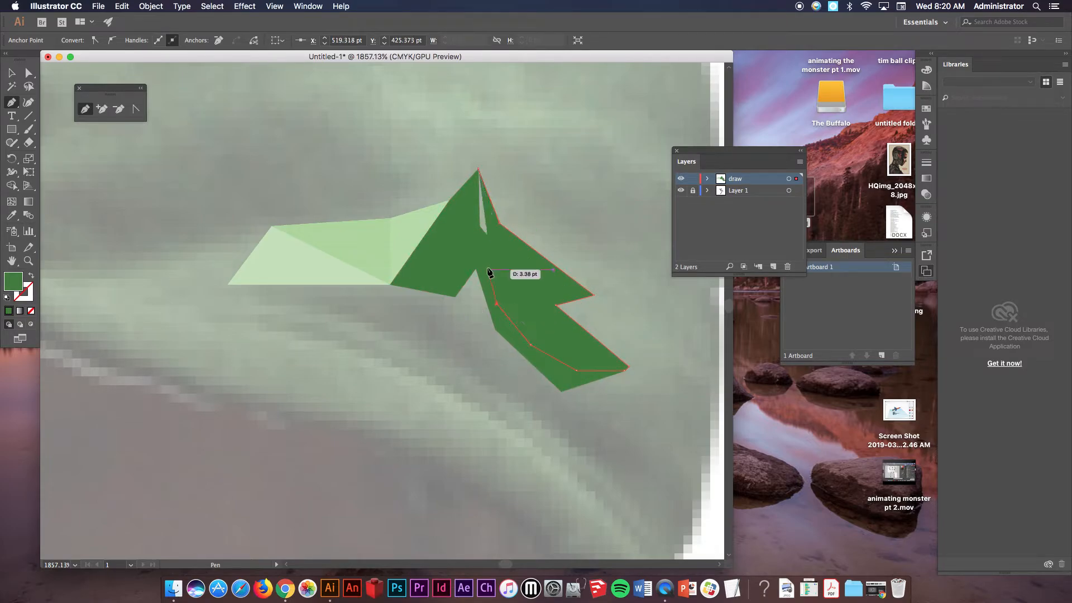
left_click(483, 258)
left_click(453, 234)
left_click(478, 170)
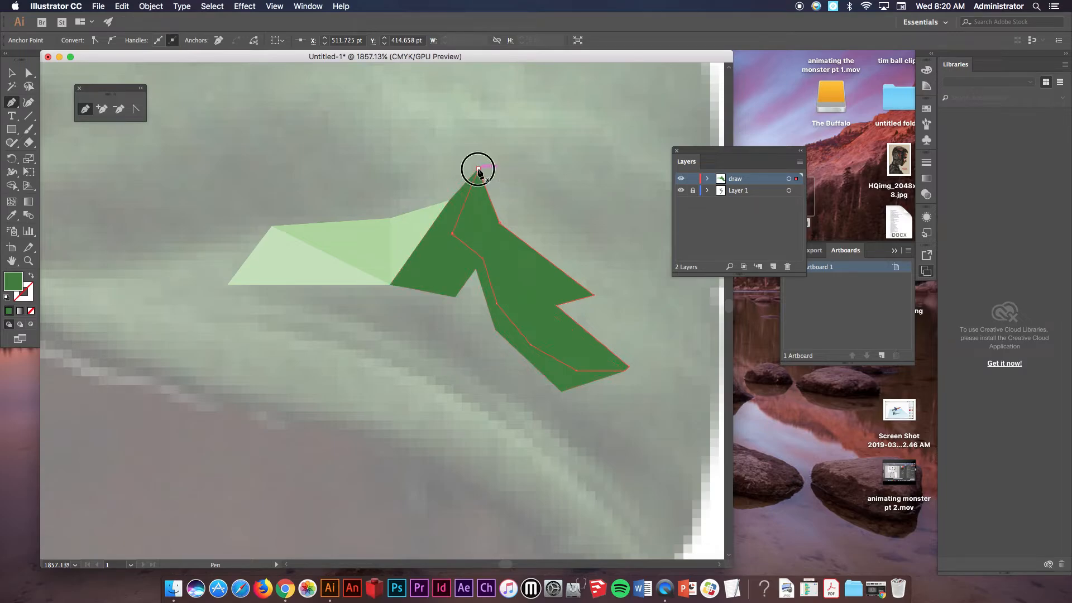
Give the new polygon a darker green fill, then deselect it.
double_click(13, 281)
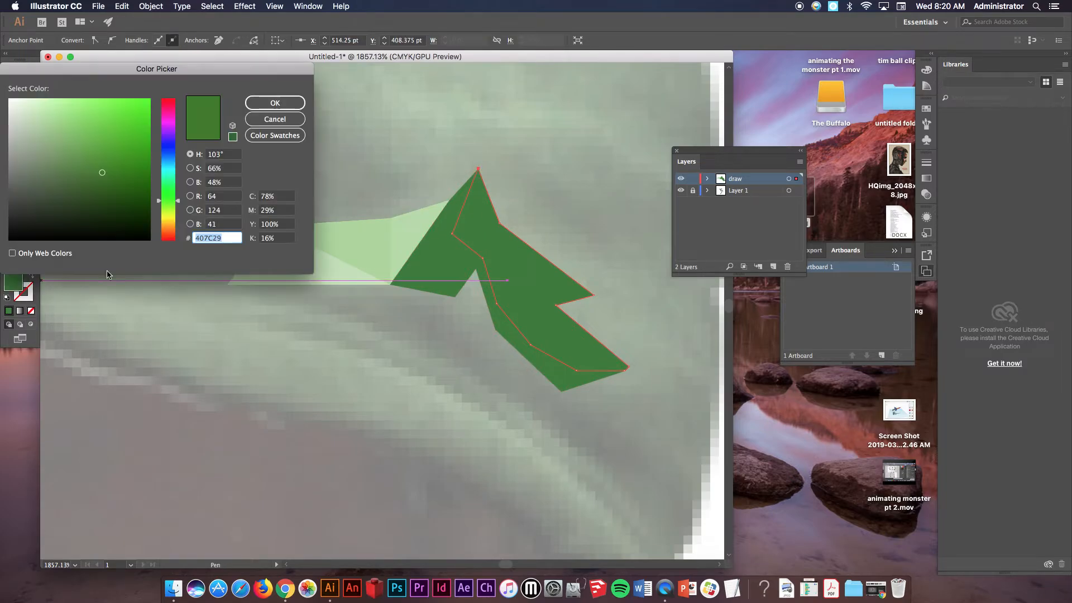
left_click(124, 185)
left_click(275, 103)
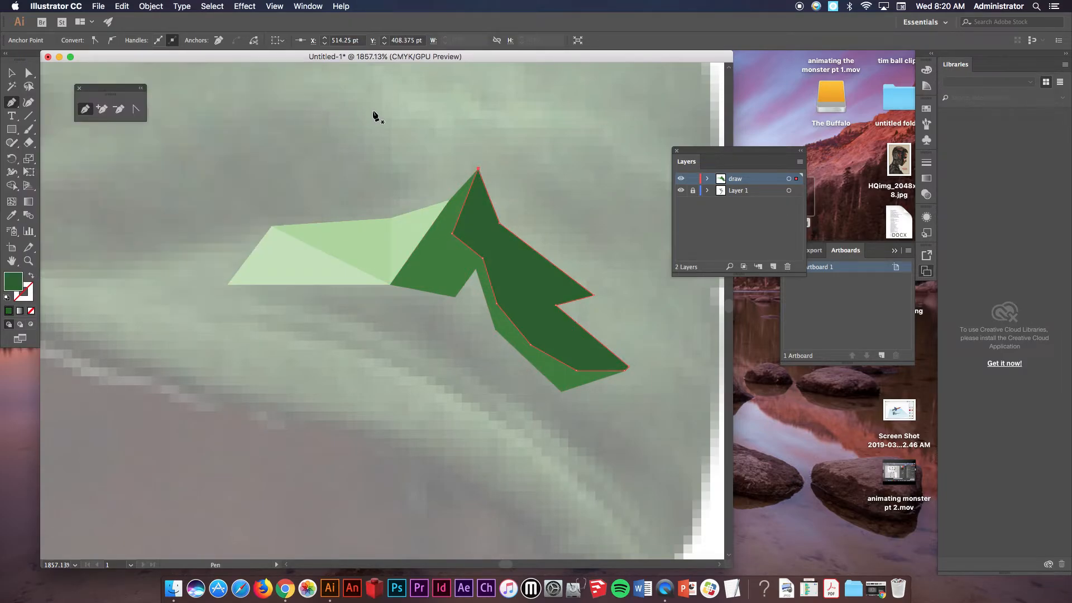
left_click(12, 72)
left_click(575, 178)
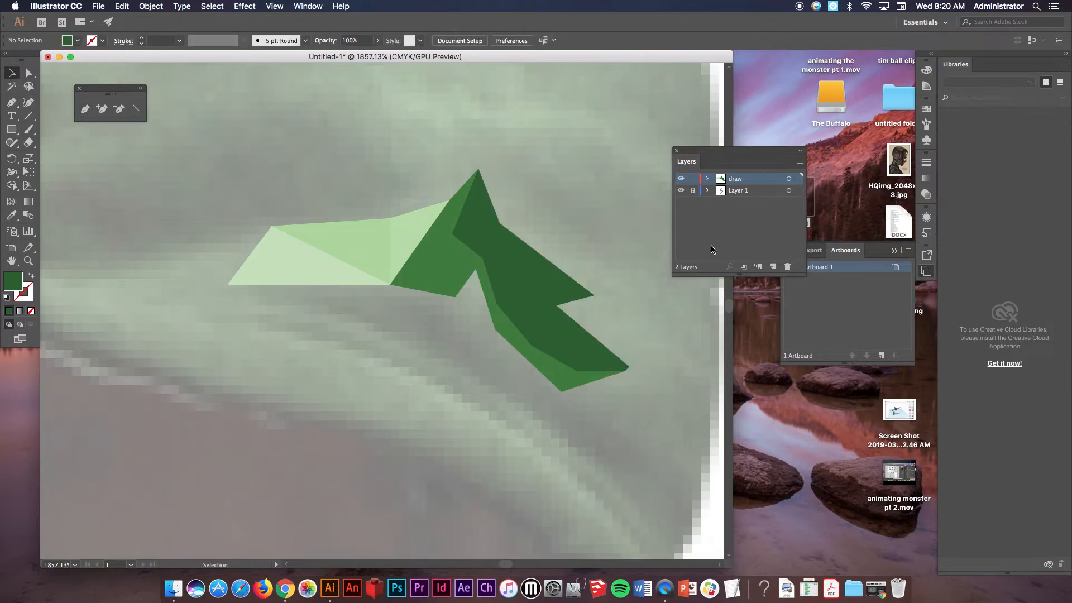
Send the darker green polygon to the back of the stacking order.
left_click(545, 261)
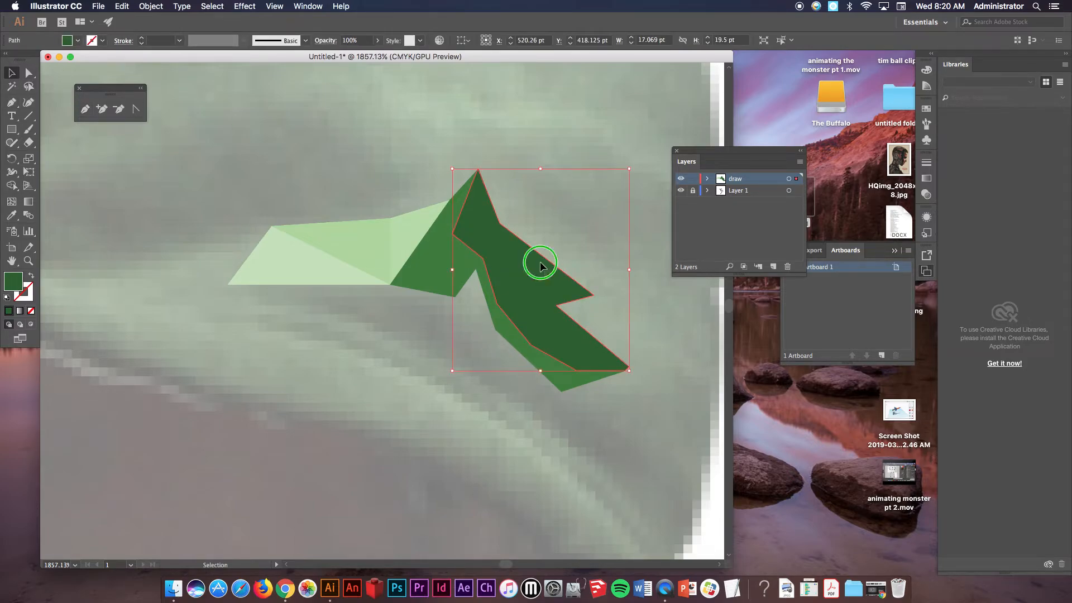
right_click(541, 267)
mouse_move(570, 434)
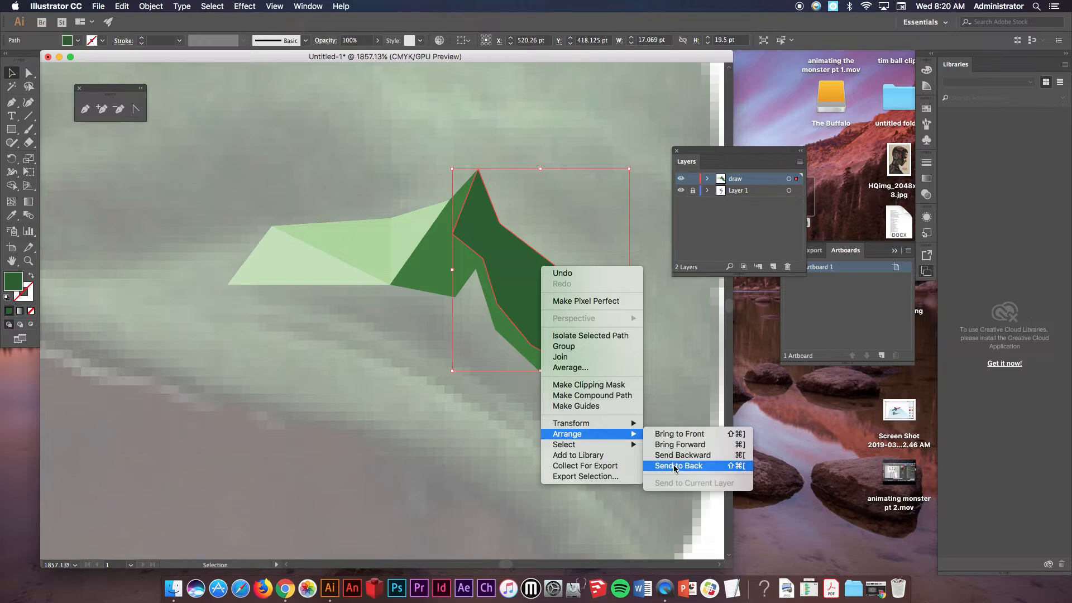
left_click(676, 467)
left_click(637, 127)
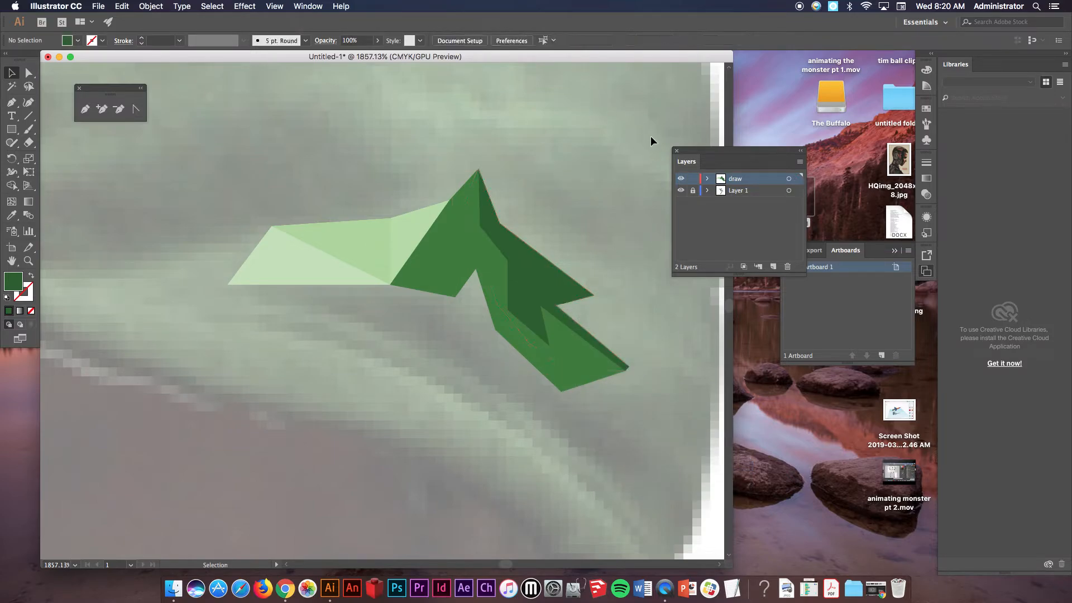
Draw a closed jagged polygon along the brim's upper edge with the Pen tool.
left_click(528, 163, "alt+super")
left_click(527, 163, "alt+super")
left_click_drag(365, 360, 525, 176)
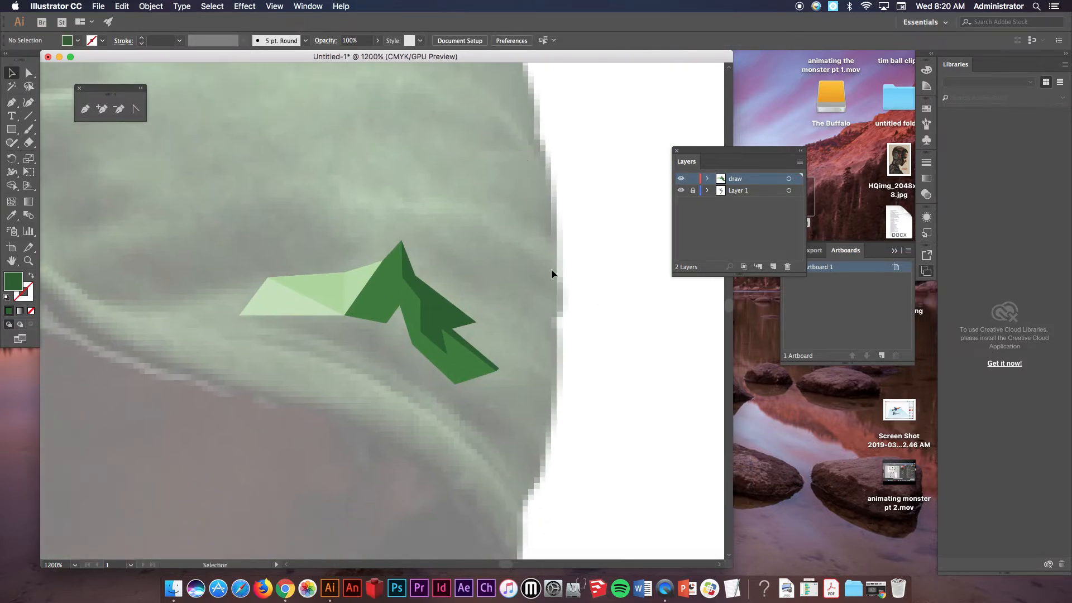
left_click(485, 286, "alt+super")
left_click_drag(395, 335, 529, 232)
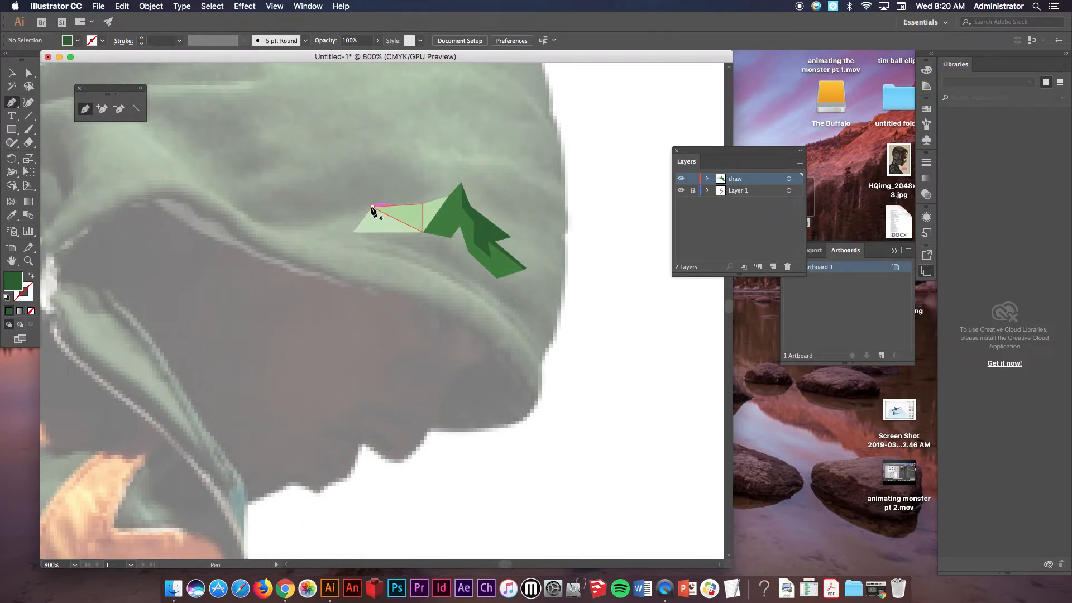
left_click(372, 209)
left_click(340, 210)
left_click(288, 229)
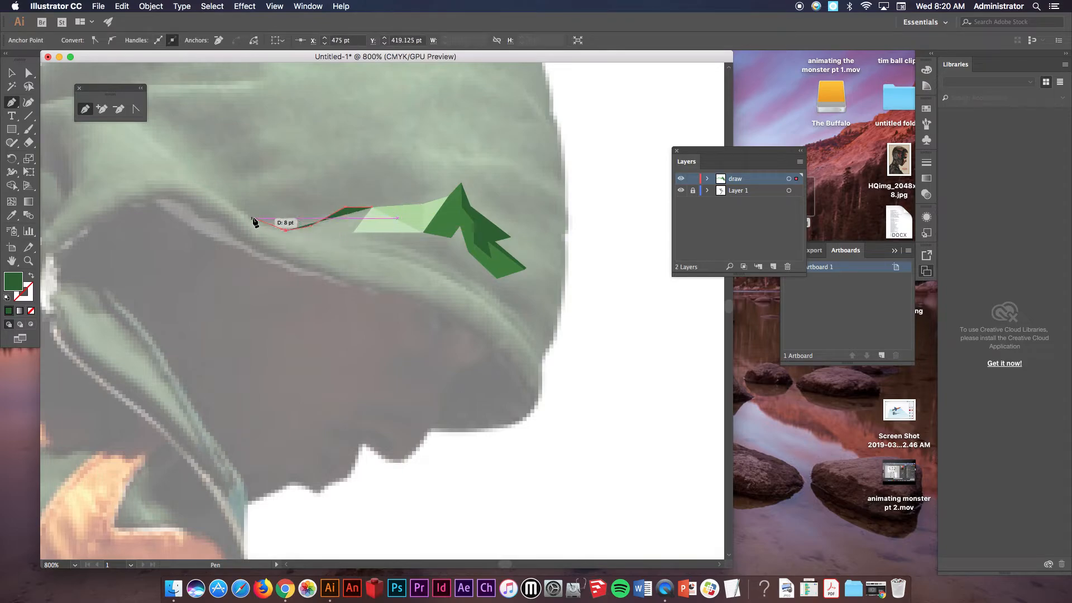
left_click(253, 218)
left_click(229, 195)
left_click(294, 212)
left_click(279, 183)
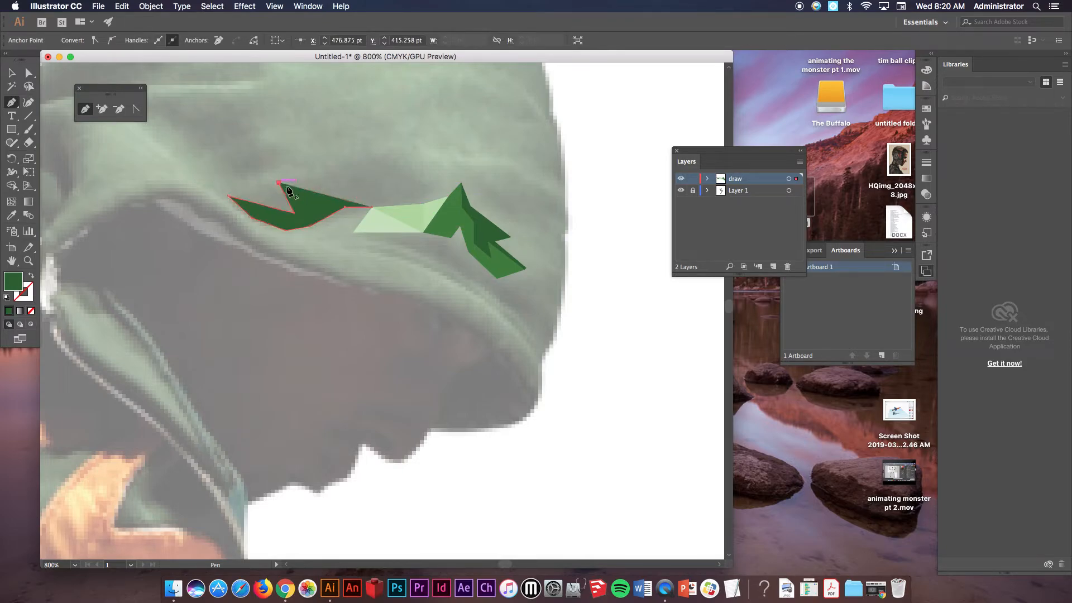
left_click(311, 193)
left_click(338, 182)
left_click(352, 159)
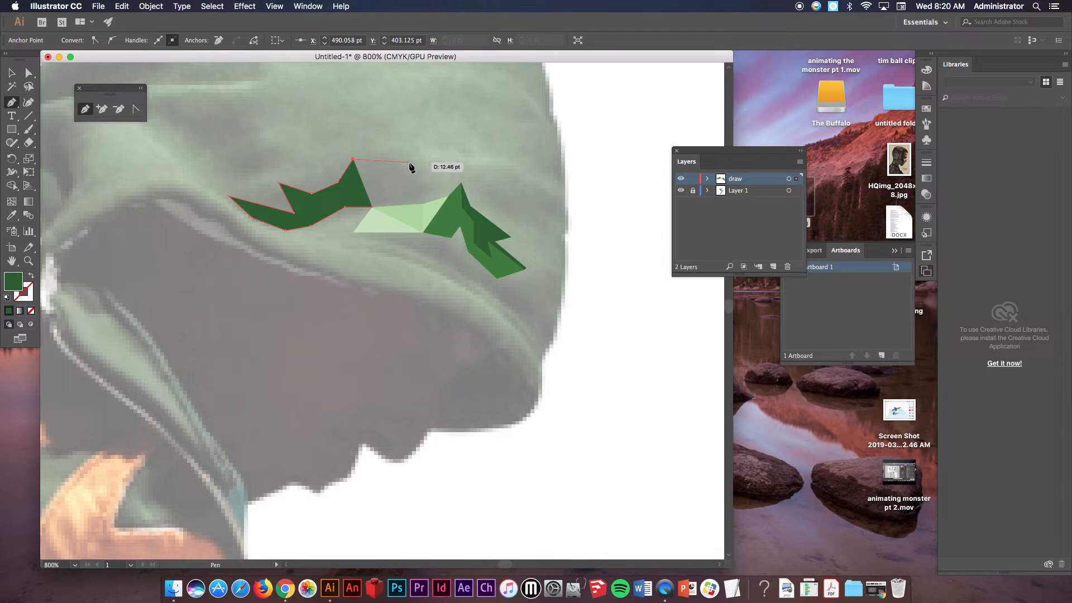
left_click(408, 162)
left_click(431, 186)
left_click(431, 206)
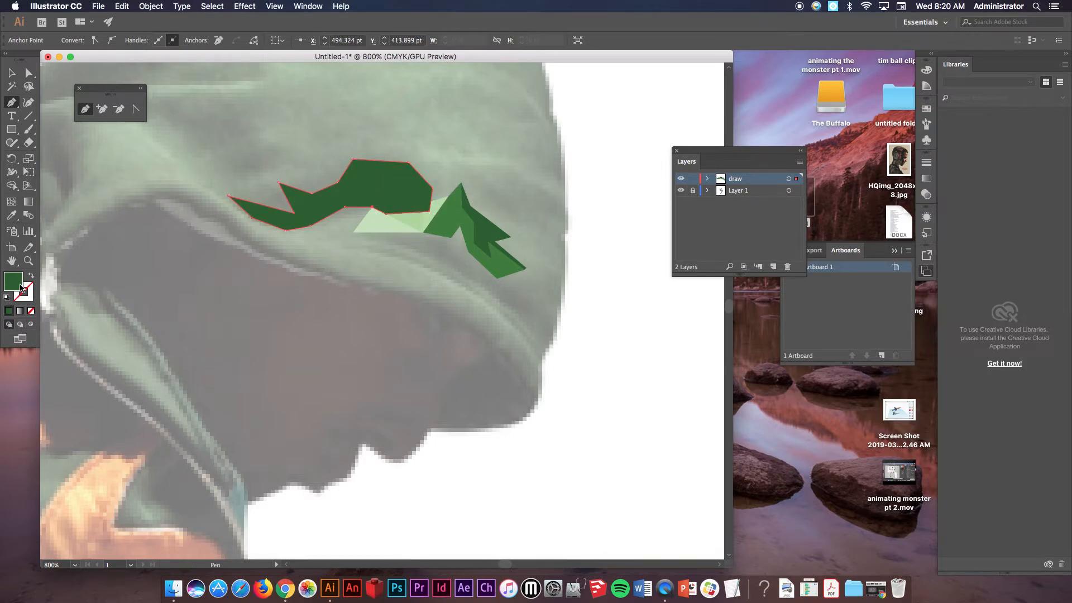
Fill the new brim polygon with very dark green 183809.
double_click(22, 288)
left_click(128, 210)
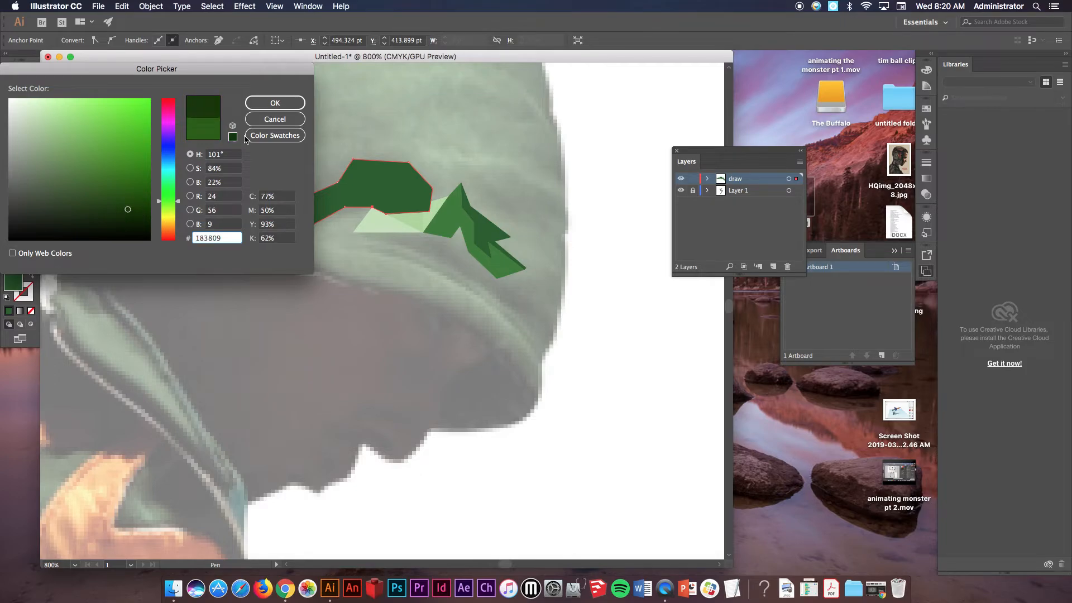
left_click(280, 104)
key("v")
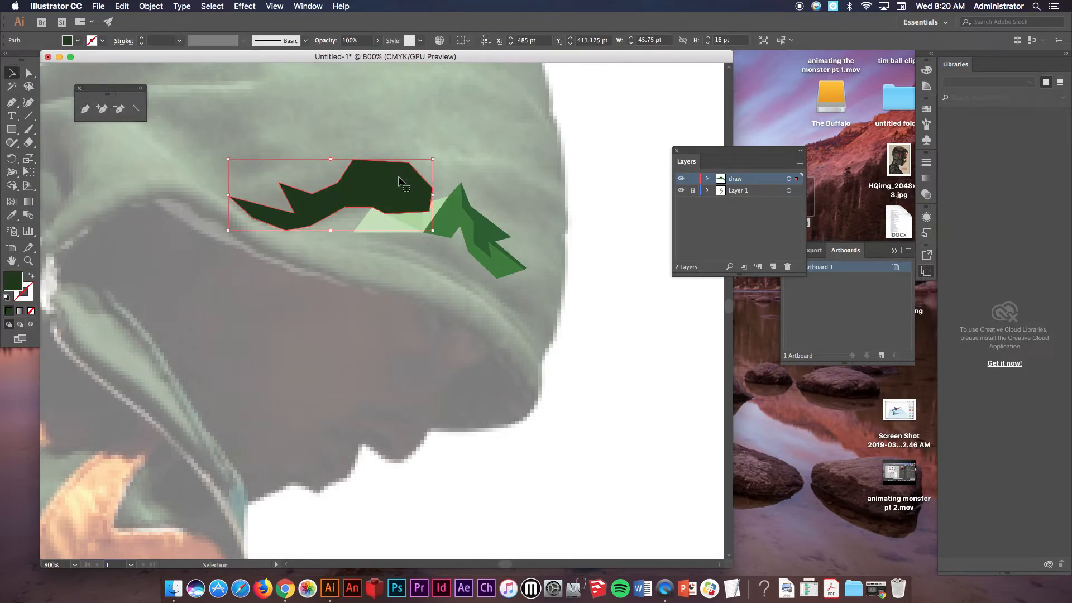
Send the very dark green polygon to the back and deselect it.
right_click(400, 180)
mouse_move(447, 348)
left_click(550, 380)
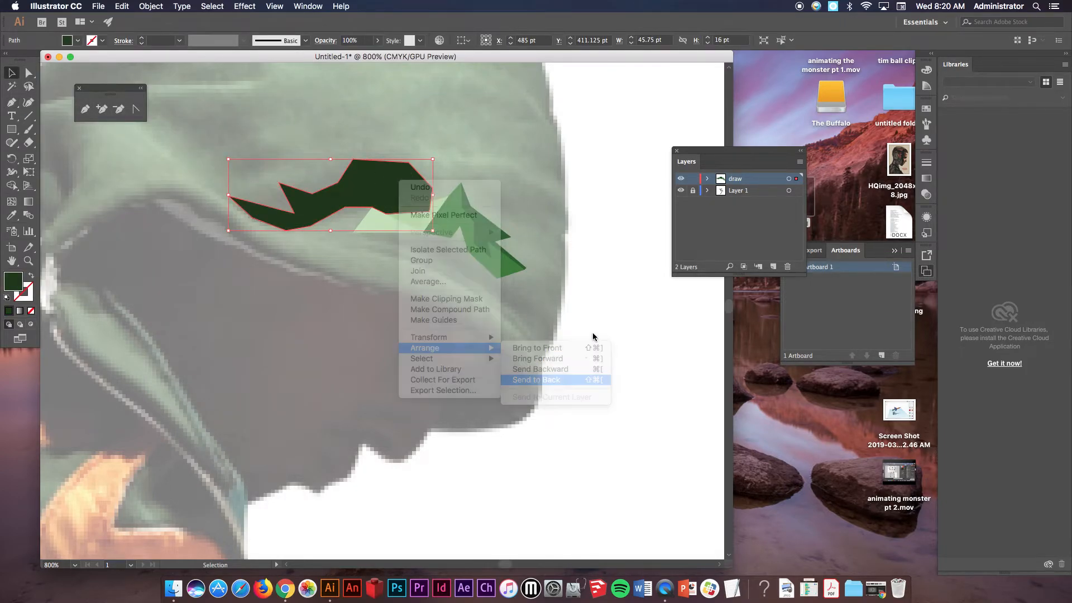
left_click(598, 209)
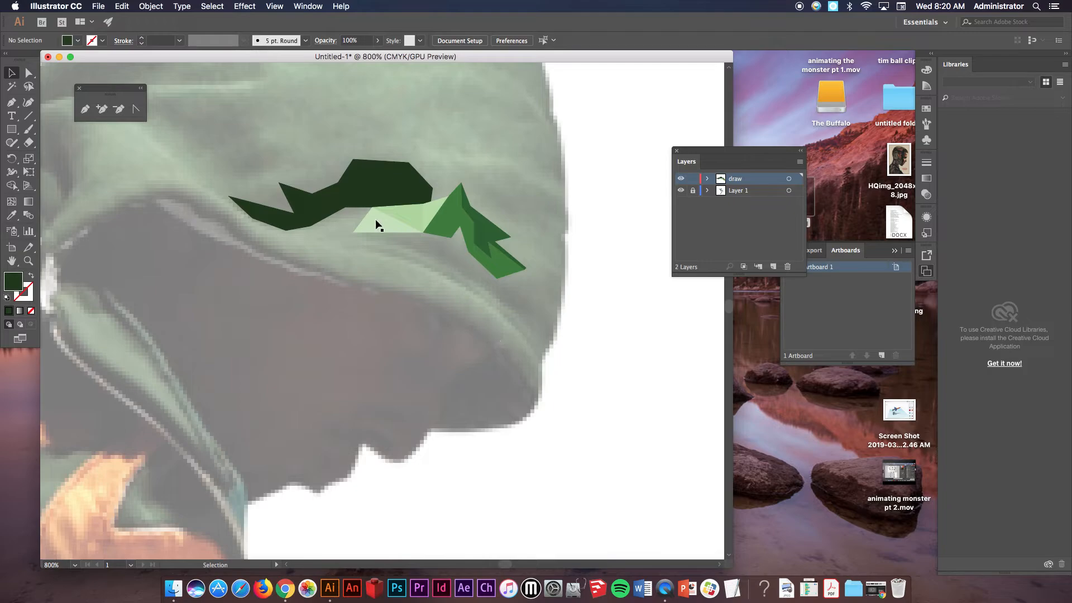
Draw a closed triangle over the hood's left peak with the Pen tool.
left_click(85, 109)
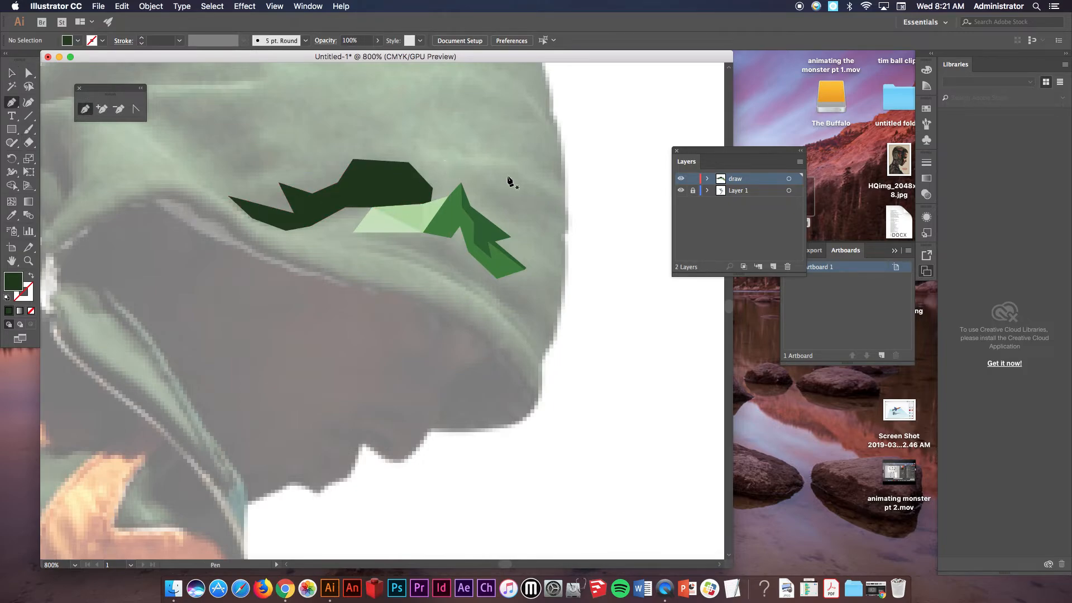
left_click_drag(203, 125, 363, 179)
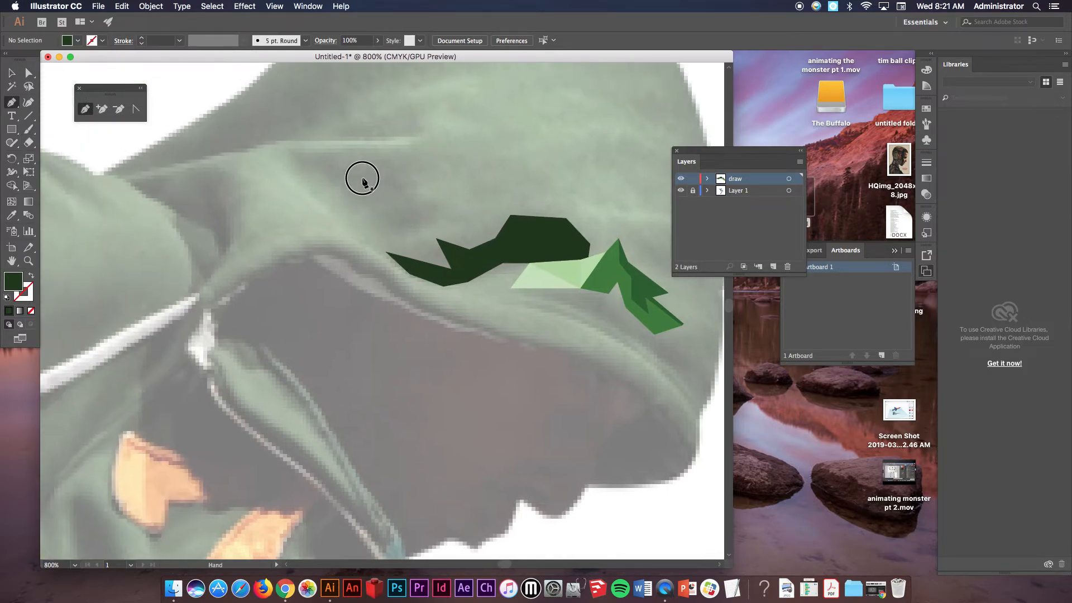
left_click(265, 146)
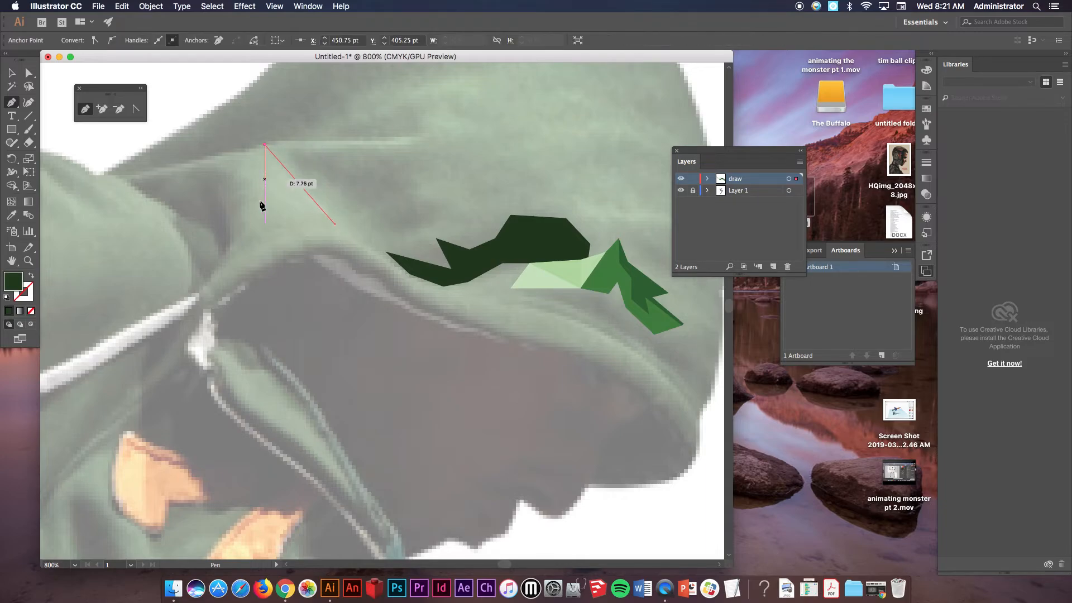
left_click(244, 229)
left_click(223, 260)
left_click(297, 224)
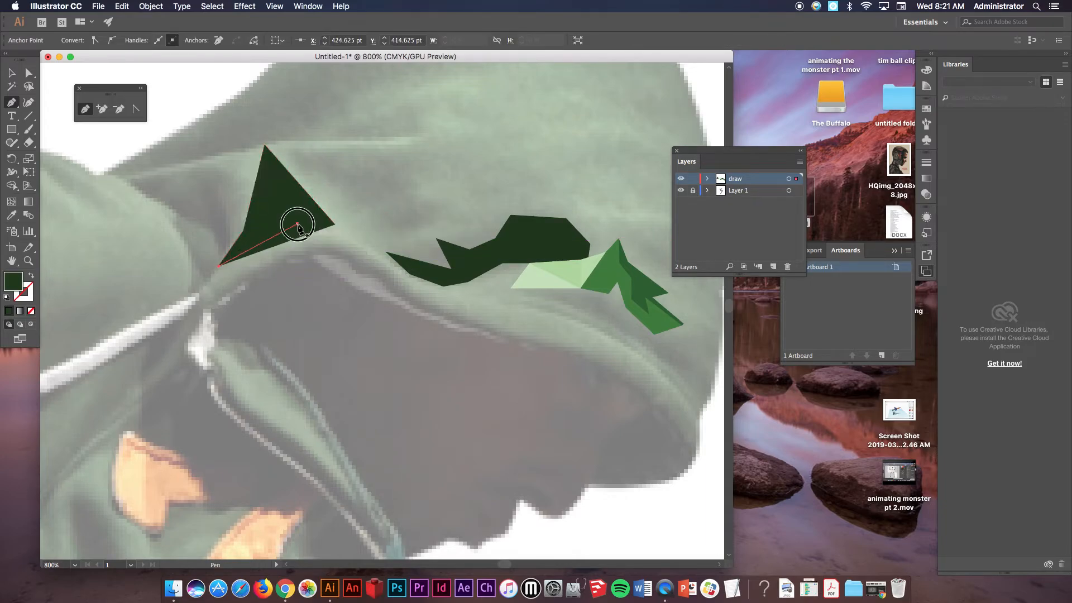
Fill the new triangle with light green C6F2AF.
double_click(24, 287)
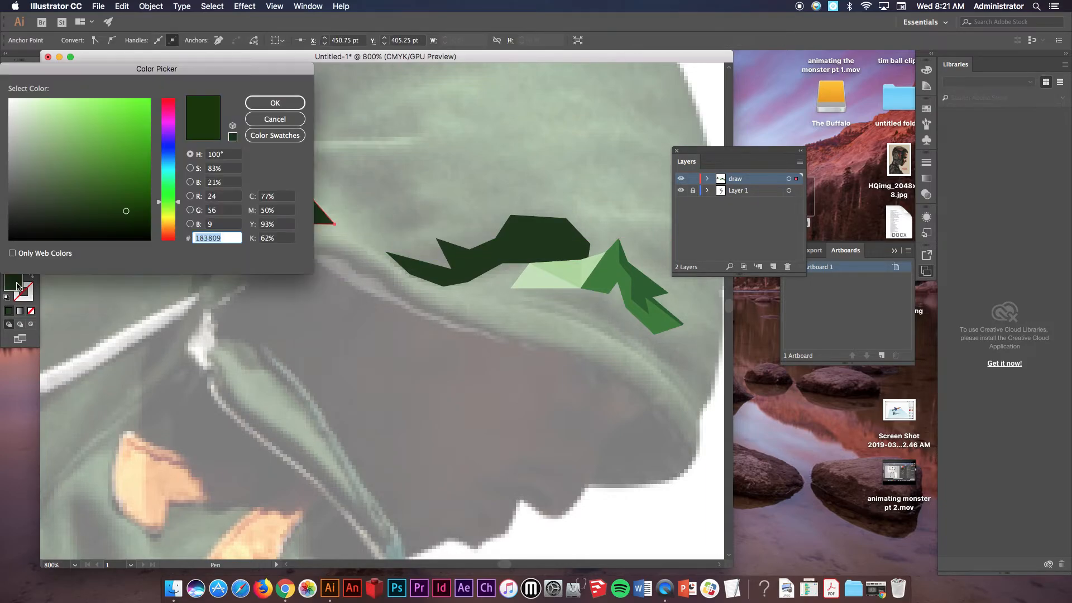
left_click(48, 105)
left_click(275, 103)
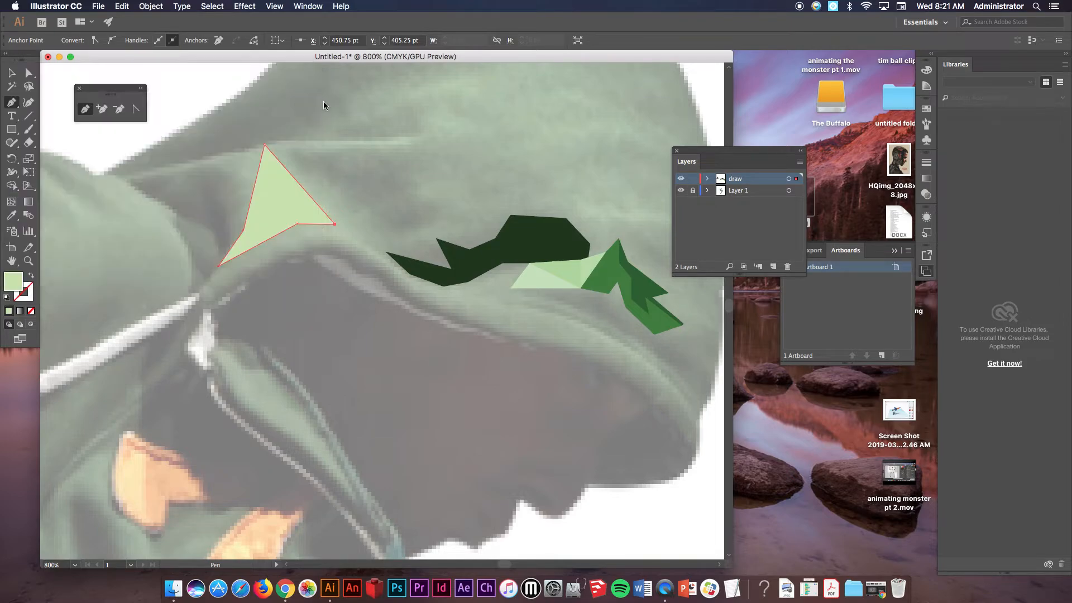
Draw a long thin closed polygon along the brim's lower edge with the Pen tool.
left_click(422, 111, "super")
scroll(489, 267, "right", 8)
scroll(489, 267, "down", 4)
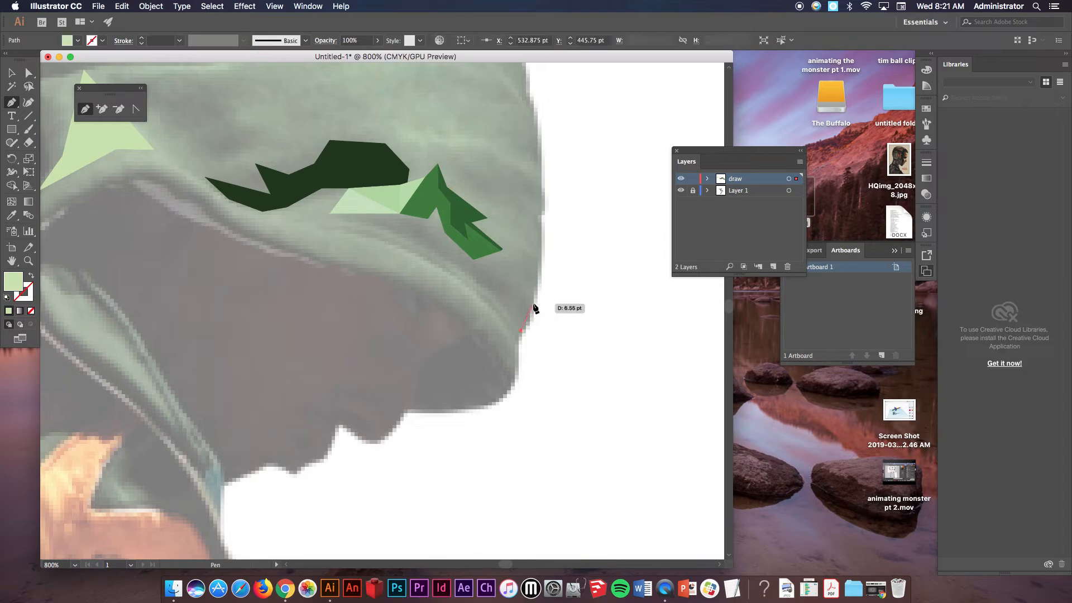
left_click(532, 303)
left_click(502, 281)
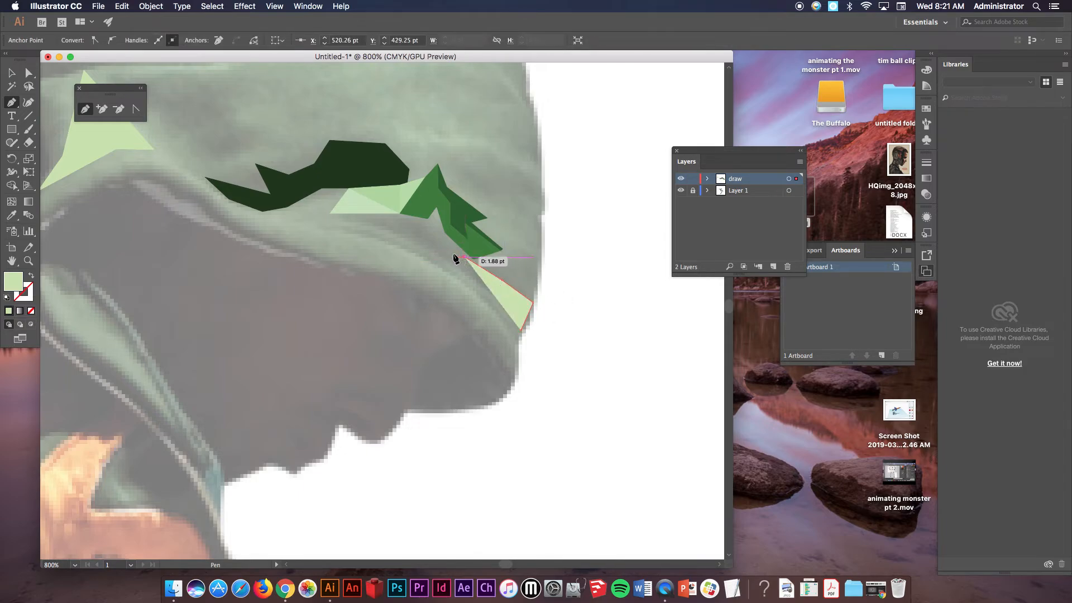
left_click(380, 220)
left_click(415, 229)
left_click(436, 251)
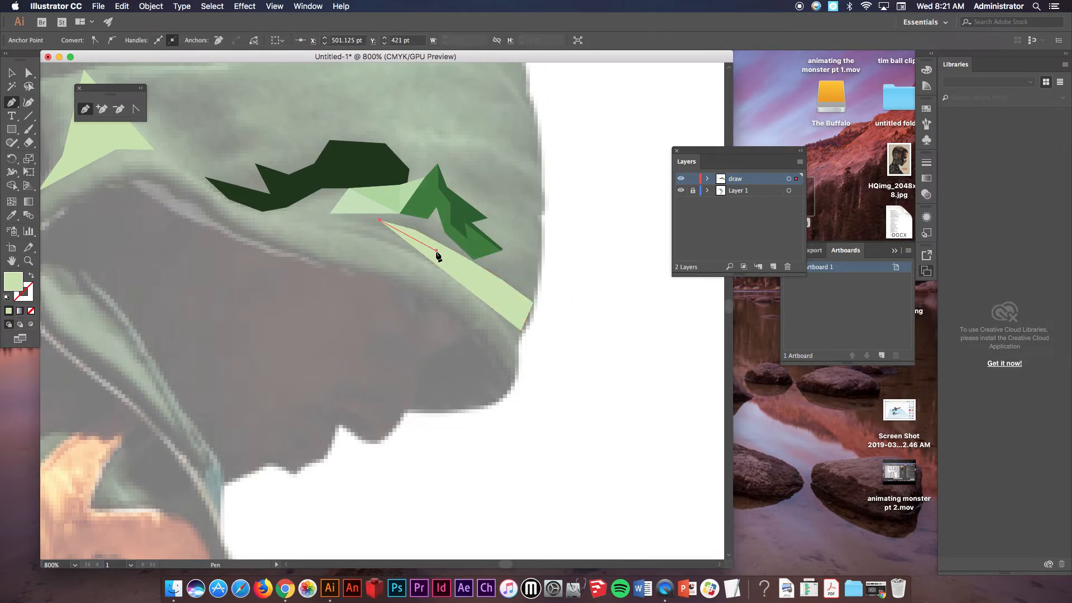
left_click(492, 293)
left_click(511, 315)
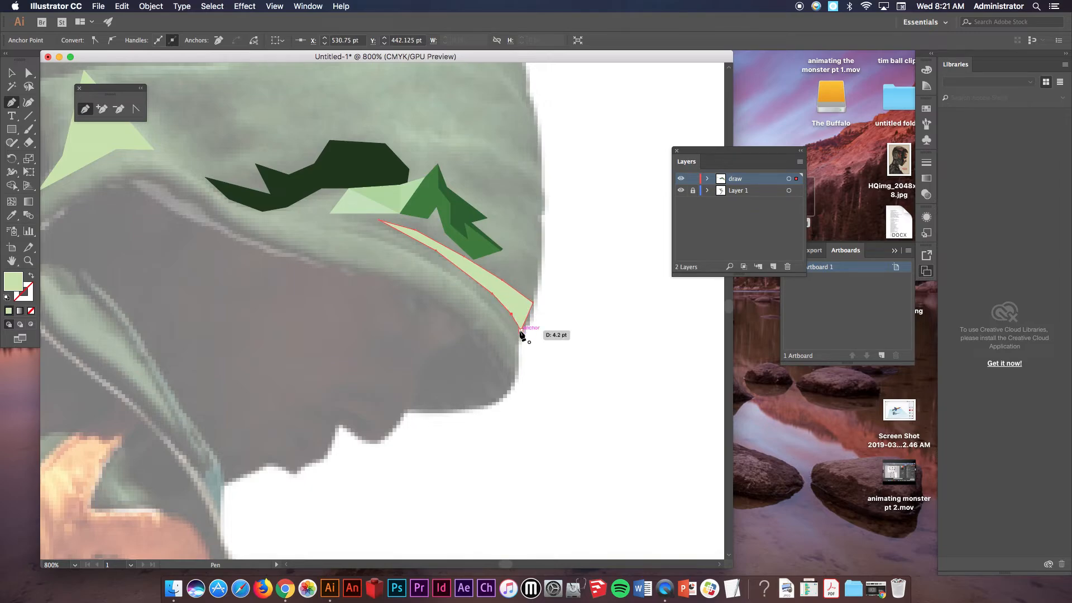
Fill the thin brim polygon with near-black green 081401 and deselect it.
double_click(14, 281)
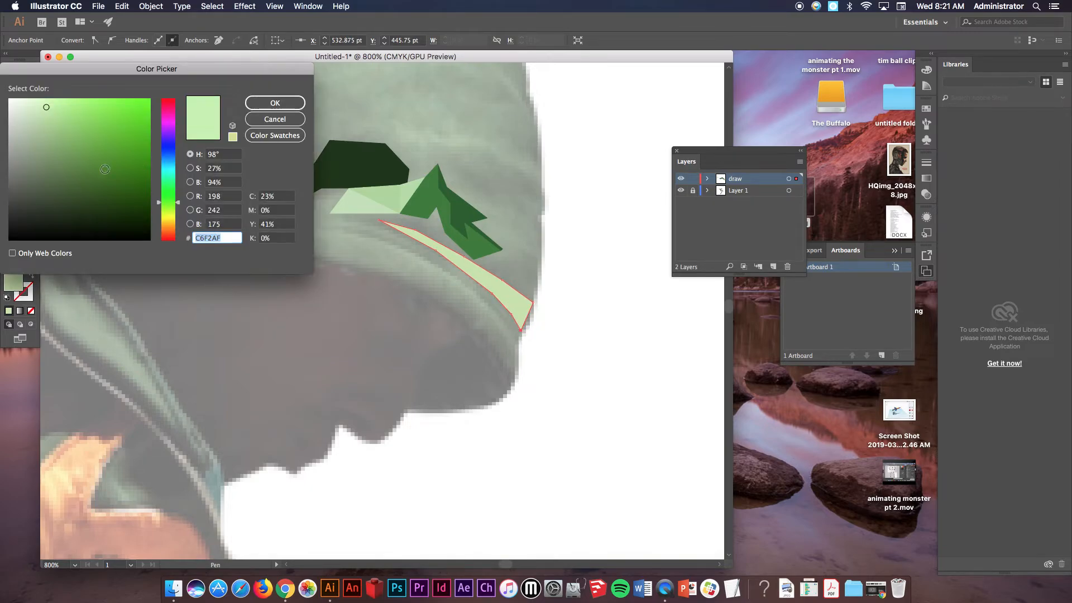
type("081401")
left_click(274, 106)
left_click(587, 158, "super")
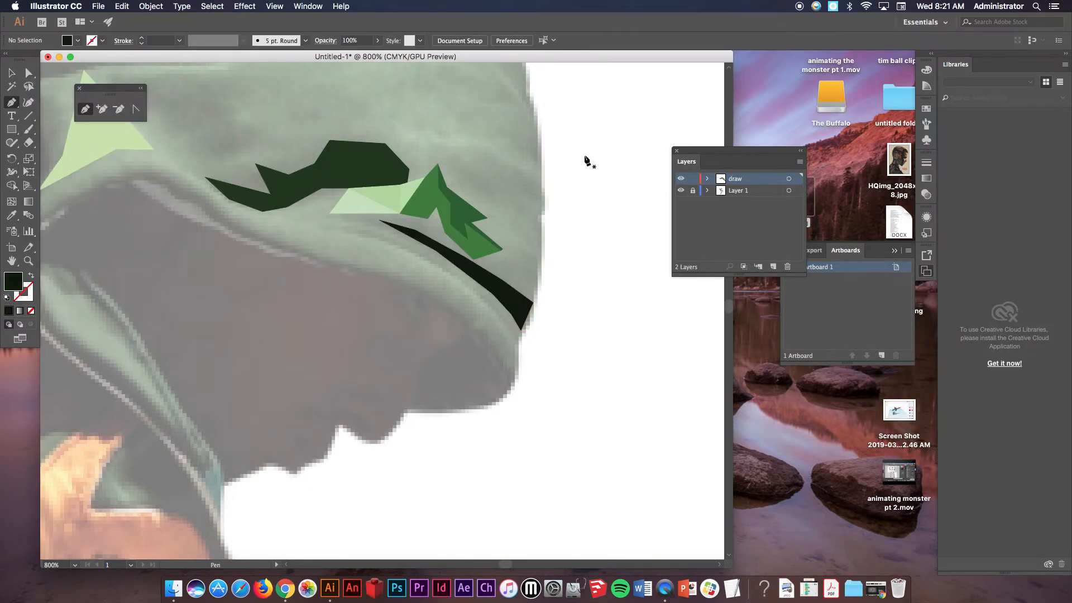
Zoom out and toggle the reference photo layer's visibility off and on to review the drawing.
left_click(435, 183, "alt+super")
left_click(437, 184, "alt+super")
left_click(445, 192, "alt+super")
left_click(447, 192, "alt+super")
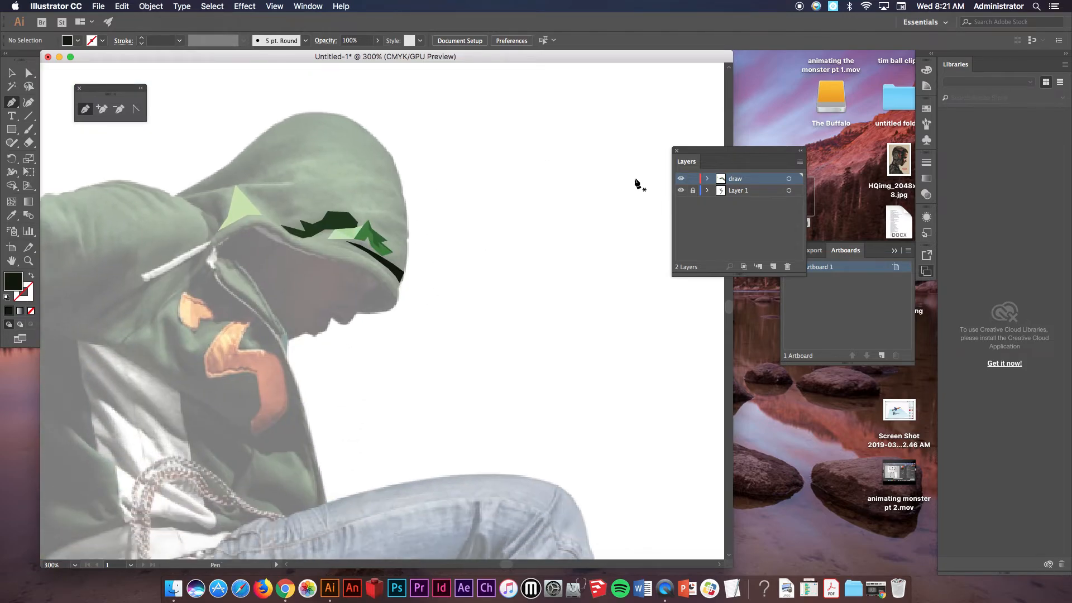
left_click(680, 191)
left_click(680, 192)
left_click_drag(115, 59, 161, 61)
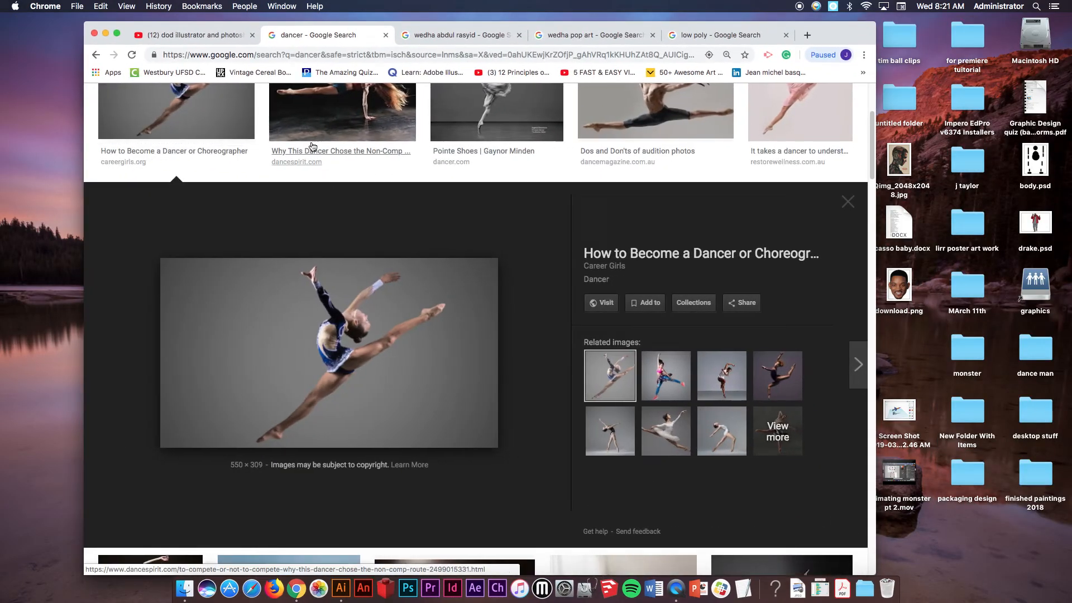
scroll(313, 146, "up", 3)
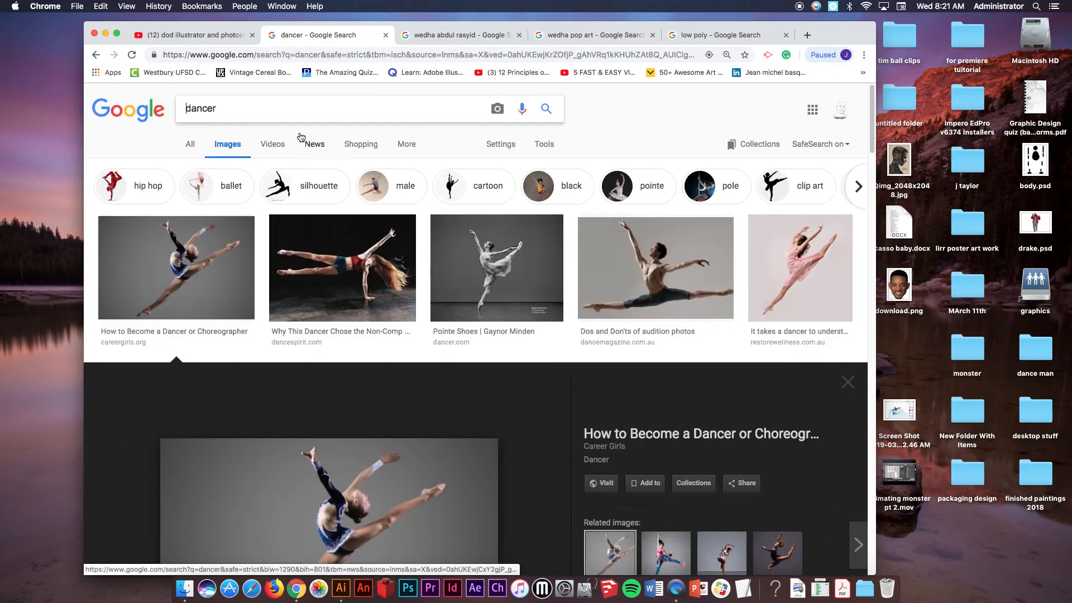
Search Google Images for "full body low poly" and browse the results.
left_click_drag(293, 101, 134, 110)
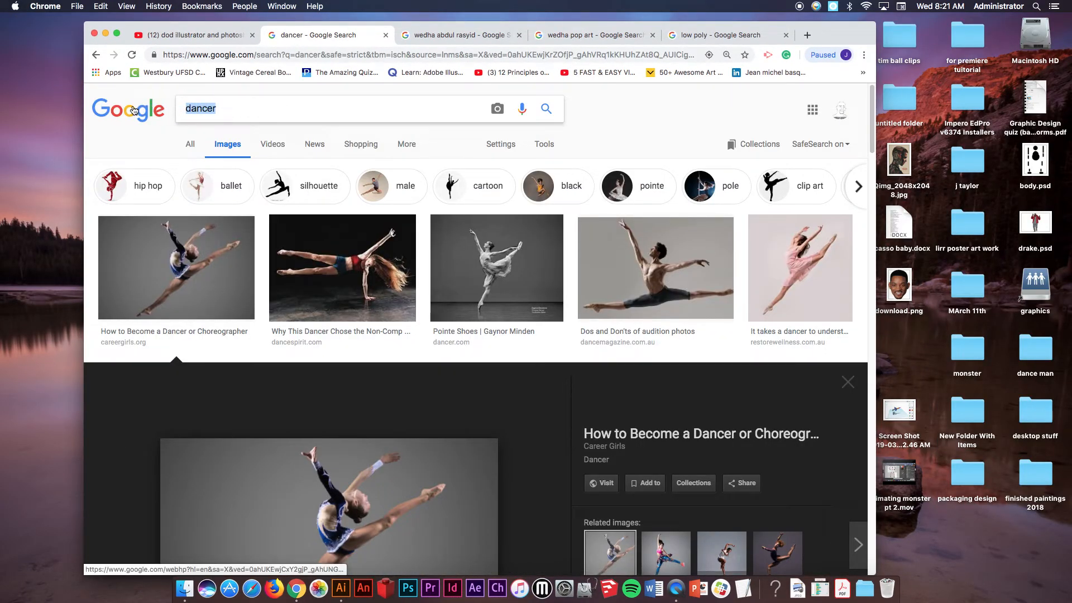
type("full body")
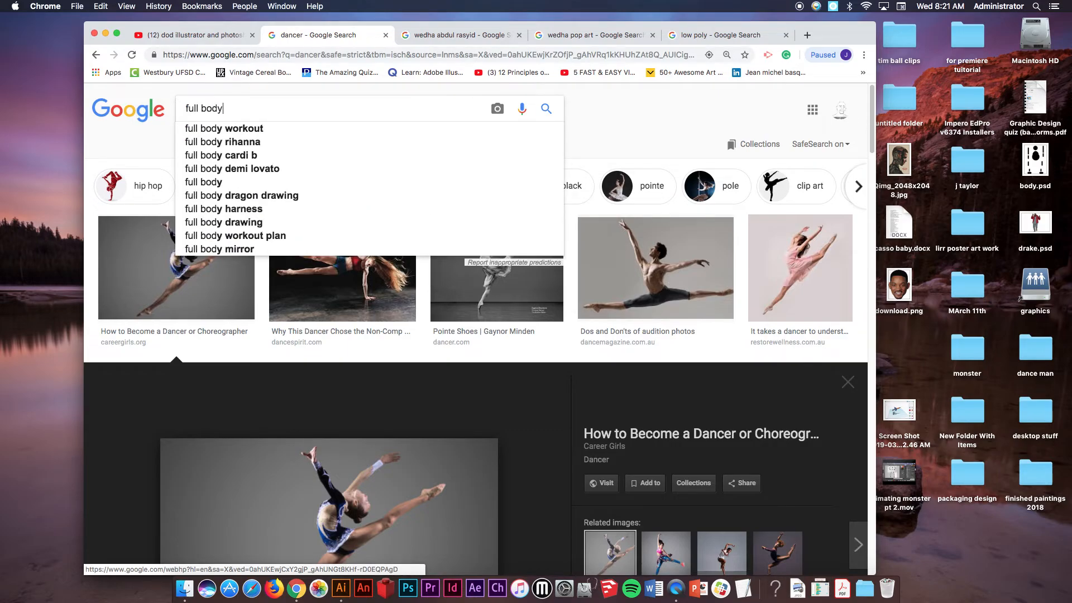
type(" low pol")
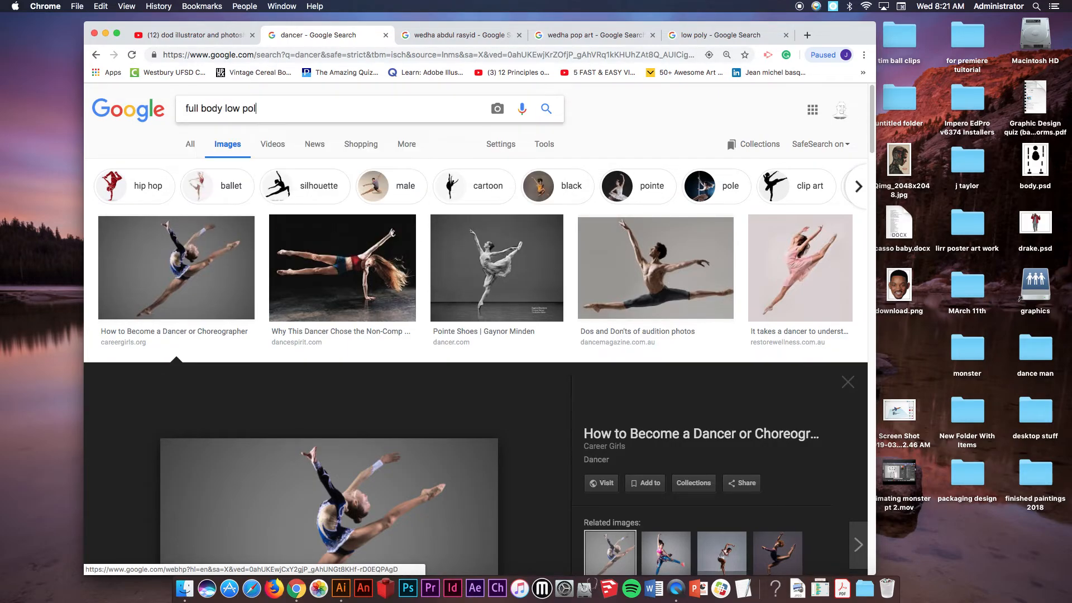
type("y")
key("Return")
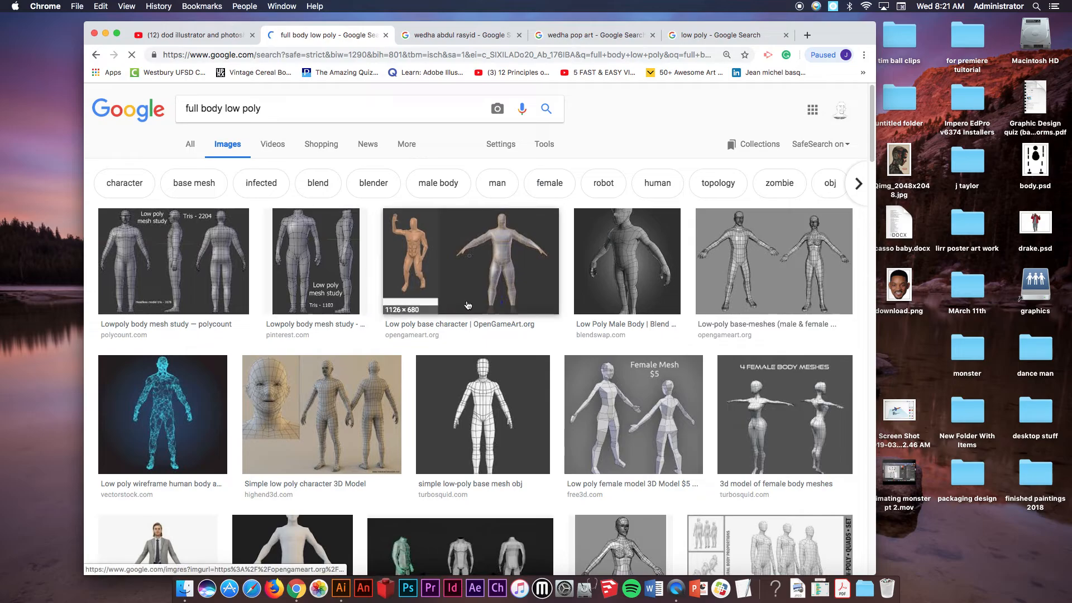
scroll(581, 321, "down", 5)
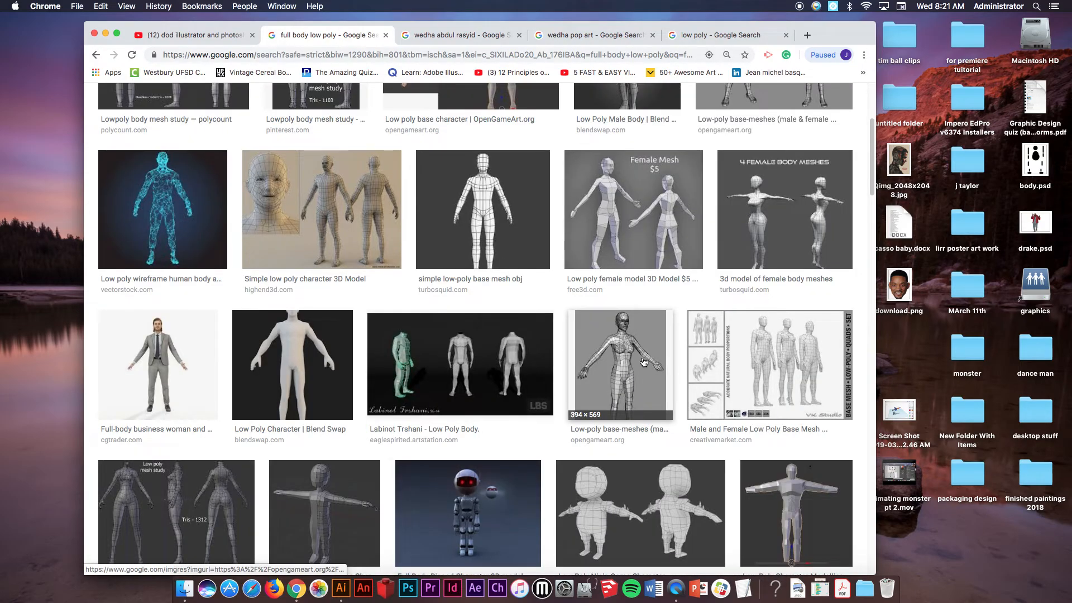
scroll(620, 397, "down", 3)
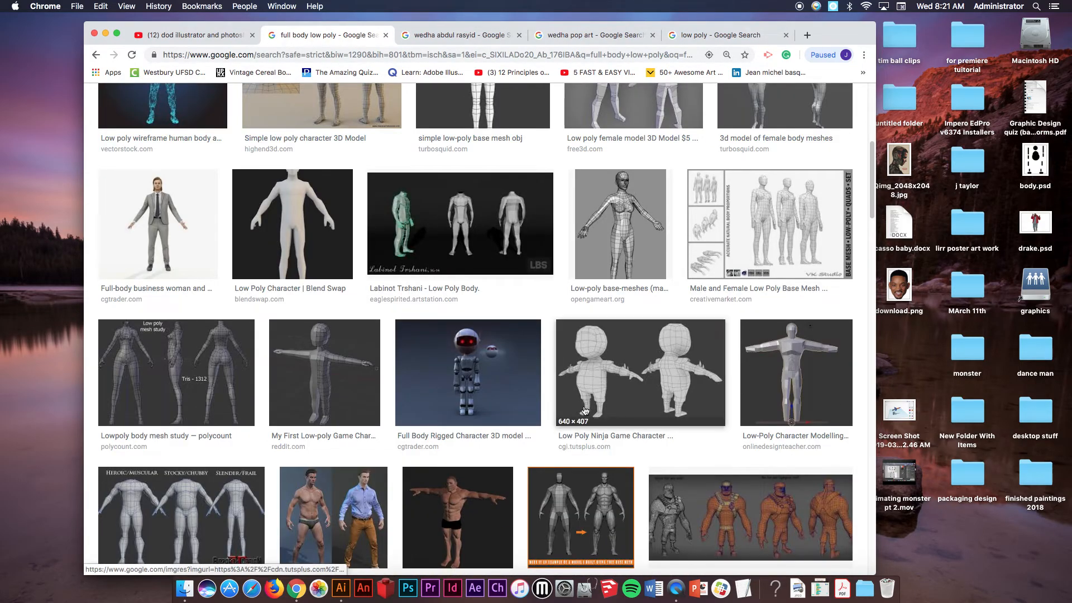
scroll(608, 400, "down", 10)
scroll(592, 396, "up", 18)
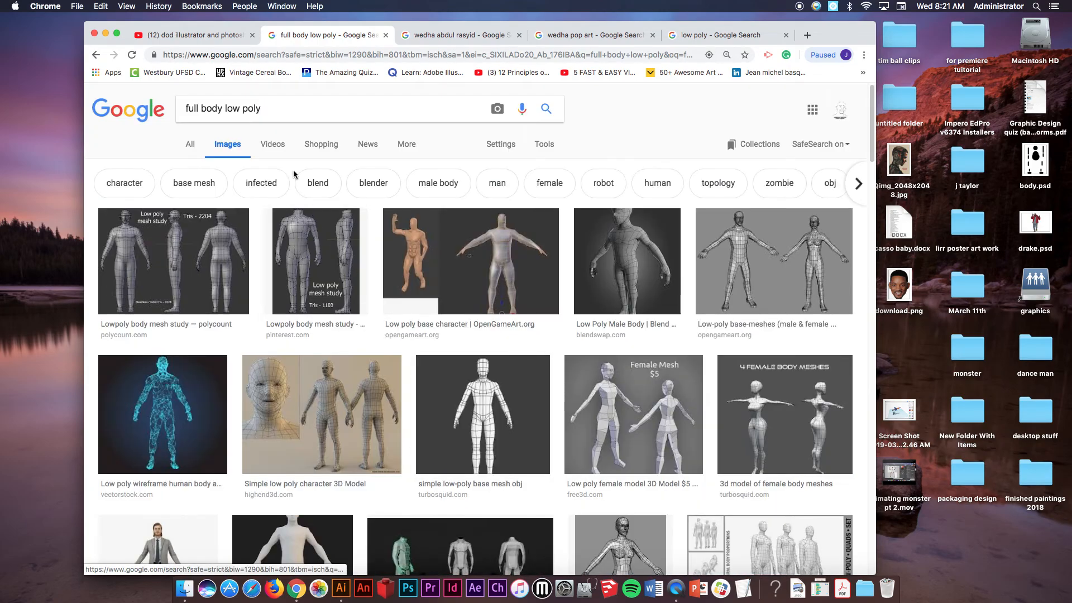
Search Google Images for "low poly nba art".
triple_click(267, 110)
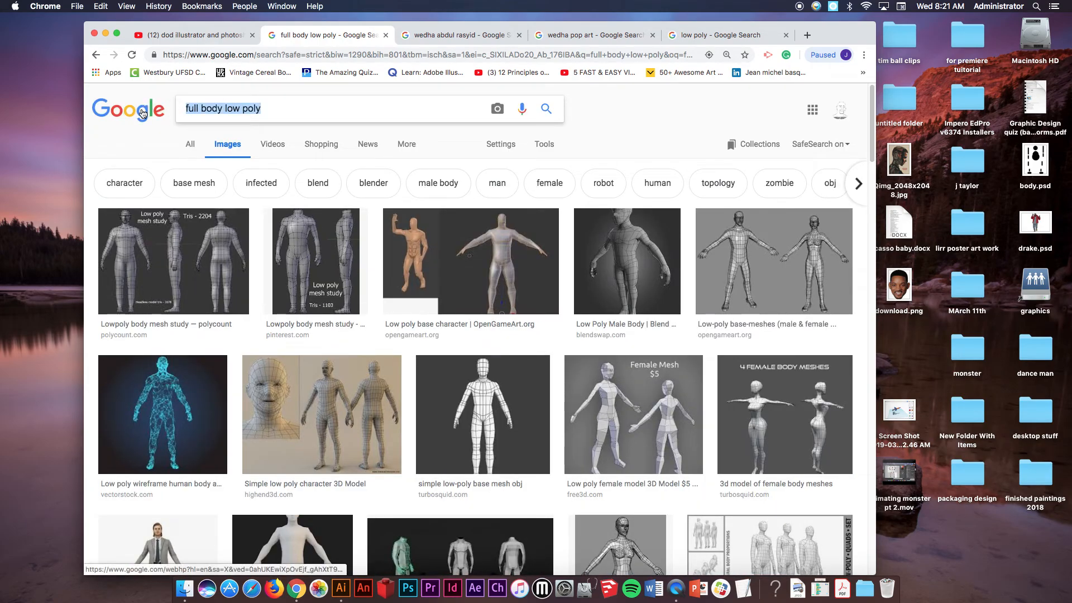
type("low poly ")
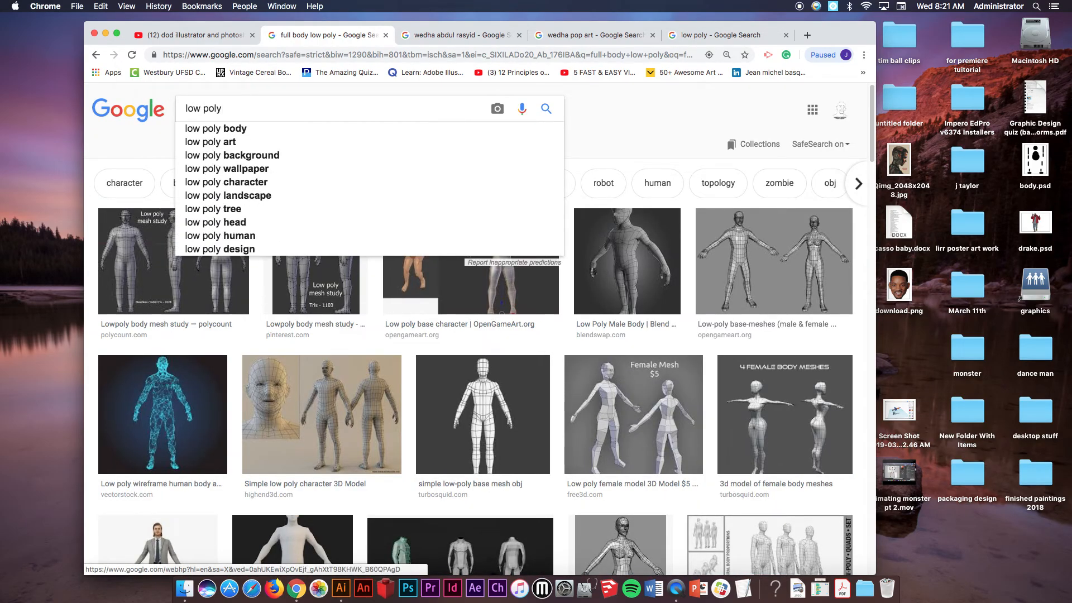
type("nba art")
key("Return")
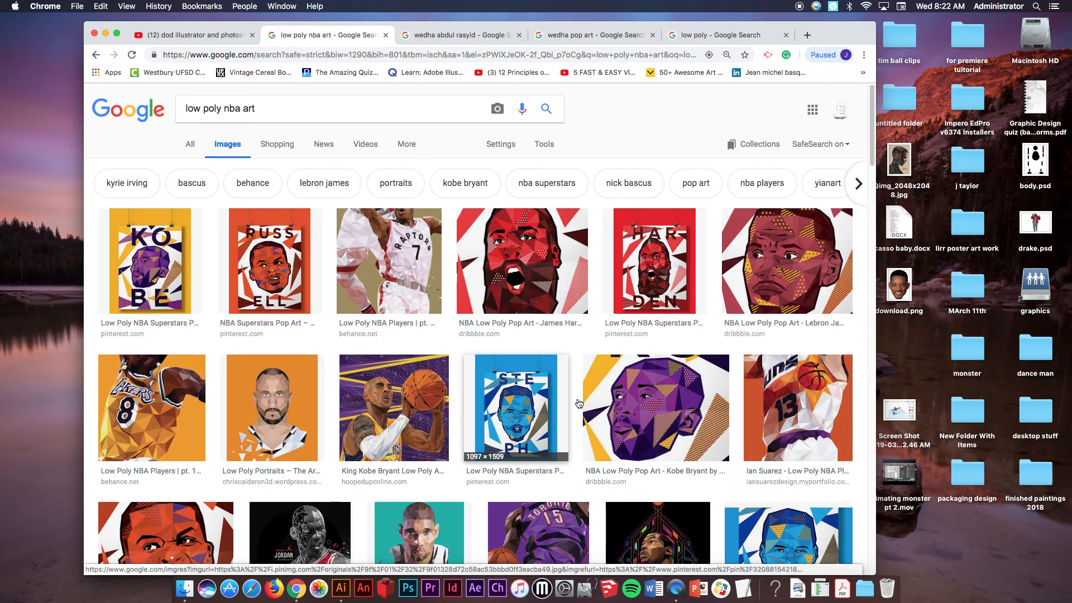
Browse the low poly NBA art results, opening several image previews for reference.
scroll(419, 387, "down", 2)
left_click(422, 381)
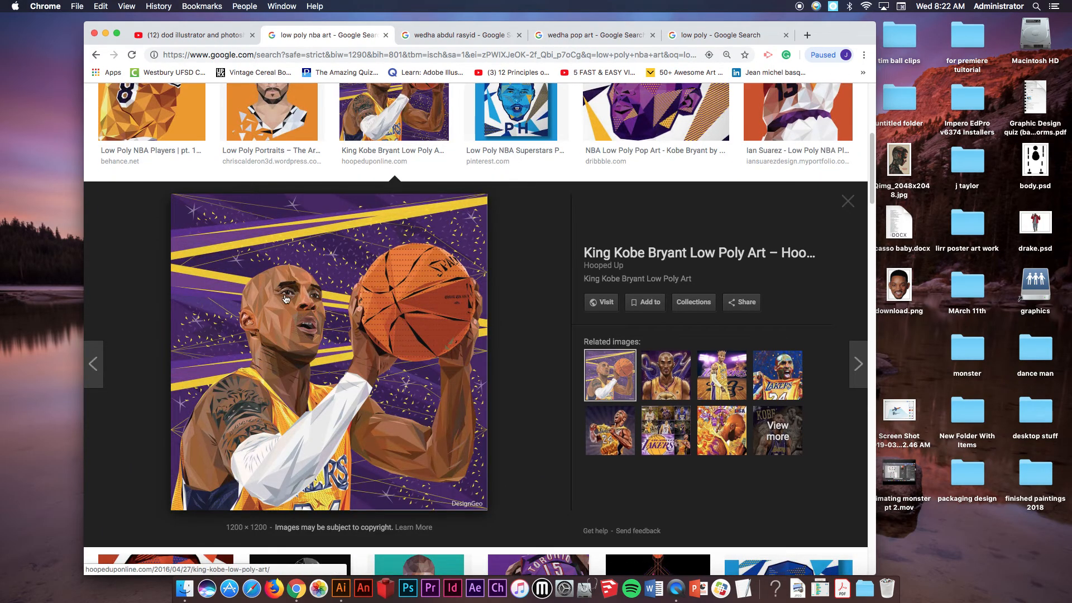
scroll(361, 443, "down", 5)
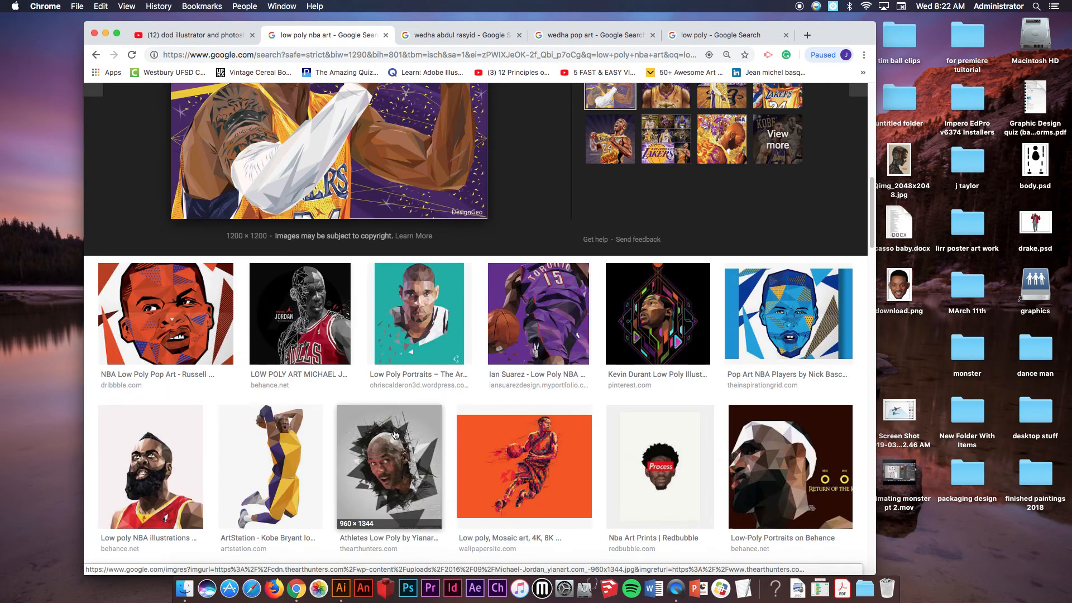
left_click(313, 310)
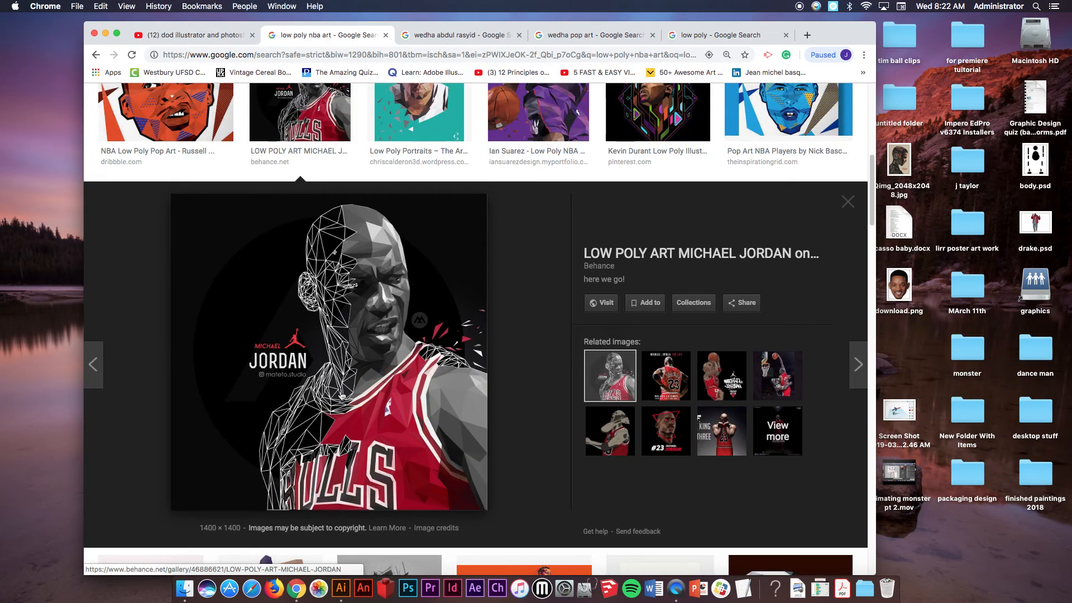
scroll(453, 406, "down", 6)
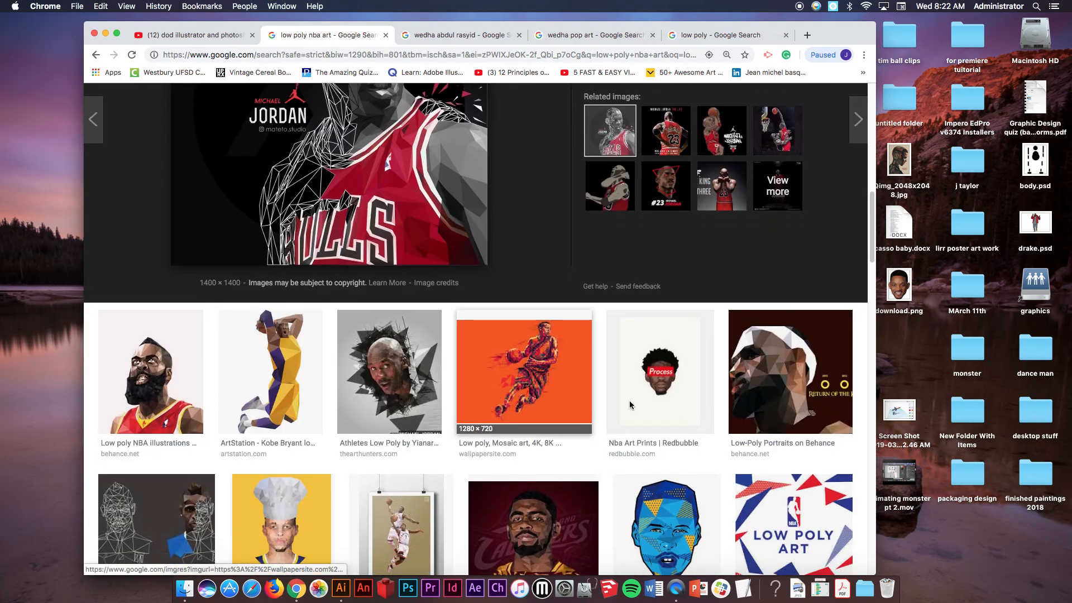
scroll(625, 407, "down", 2)
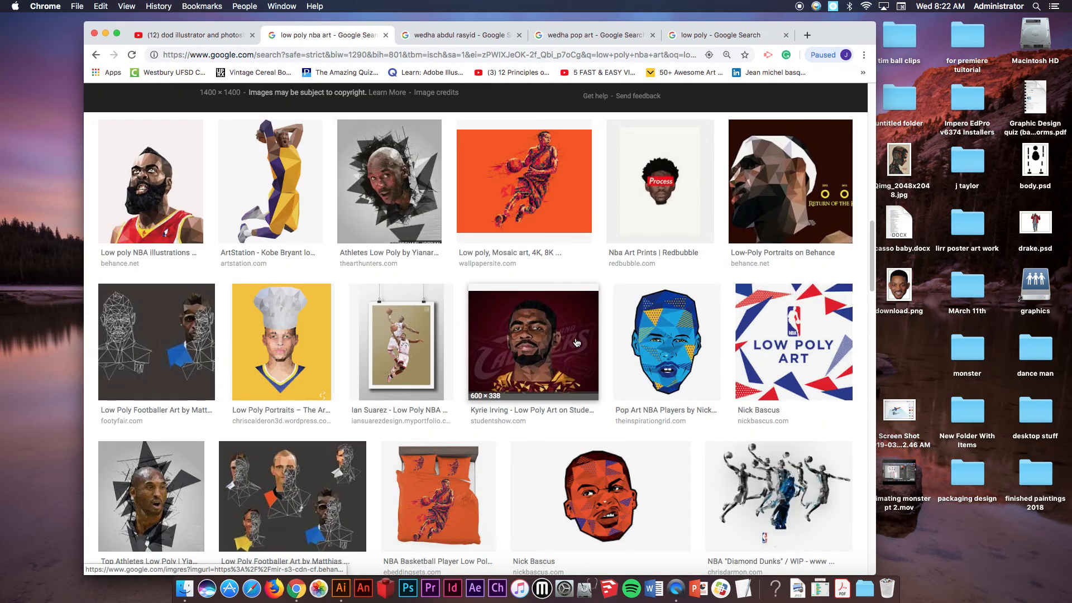
scroll(578, 341, "up", 15)
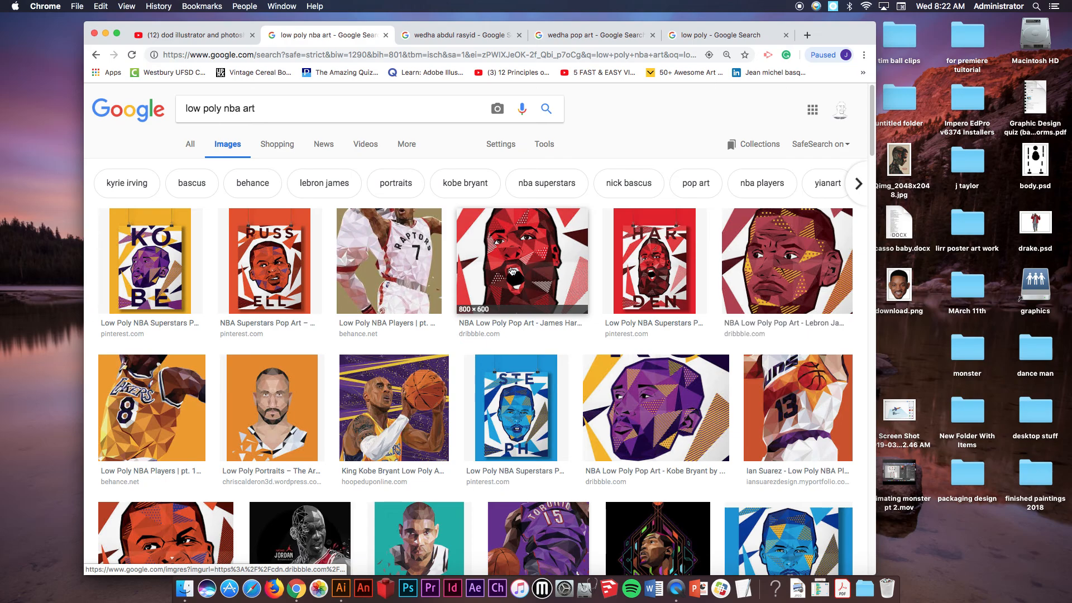
left_click(800, 265)
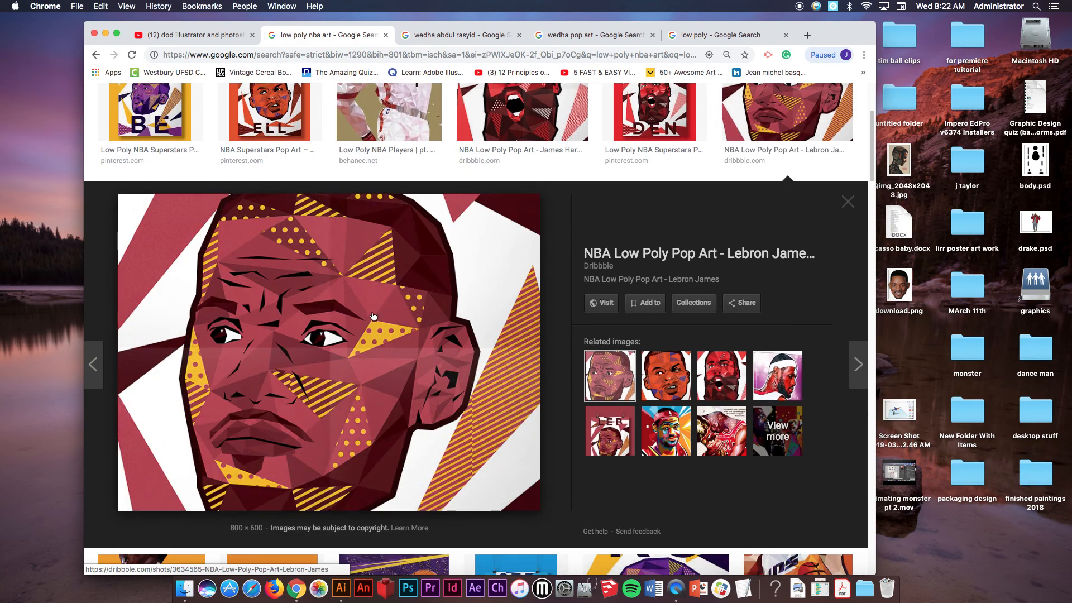
scroll(382, 327, "down", 15)
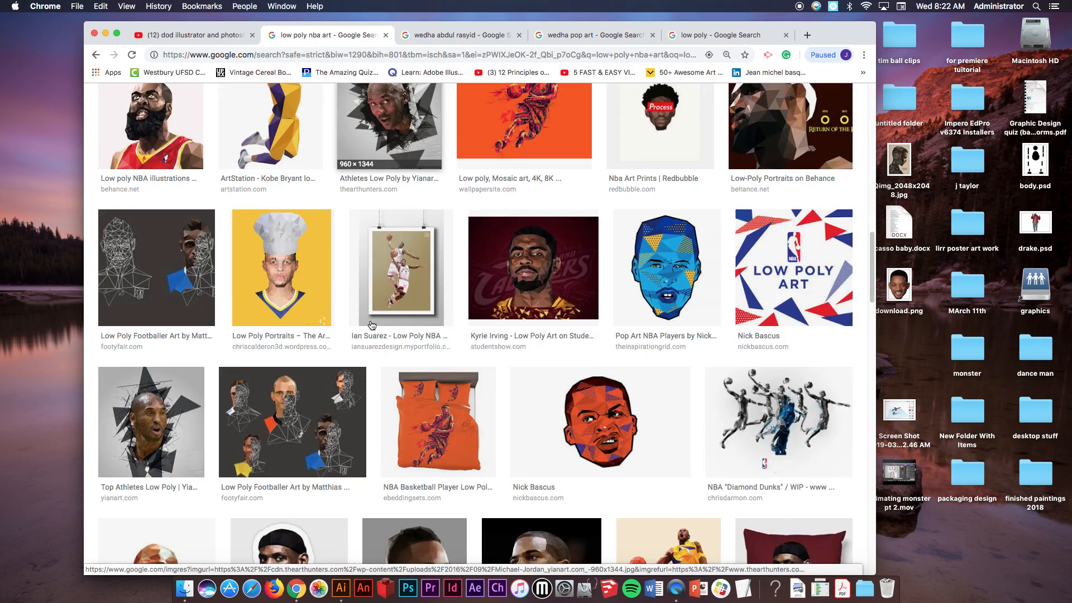
scroll(368, 324, "down", 4)
scroll(367, 323, "up", 20)
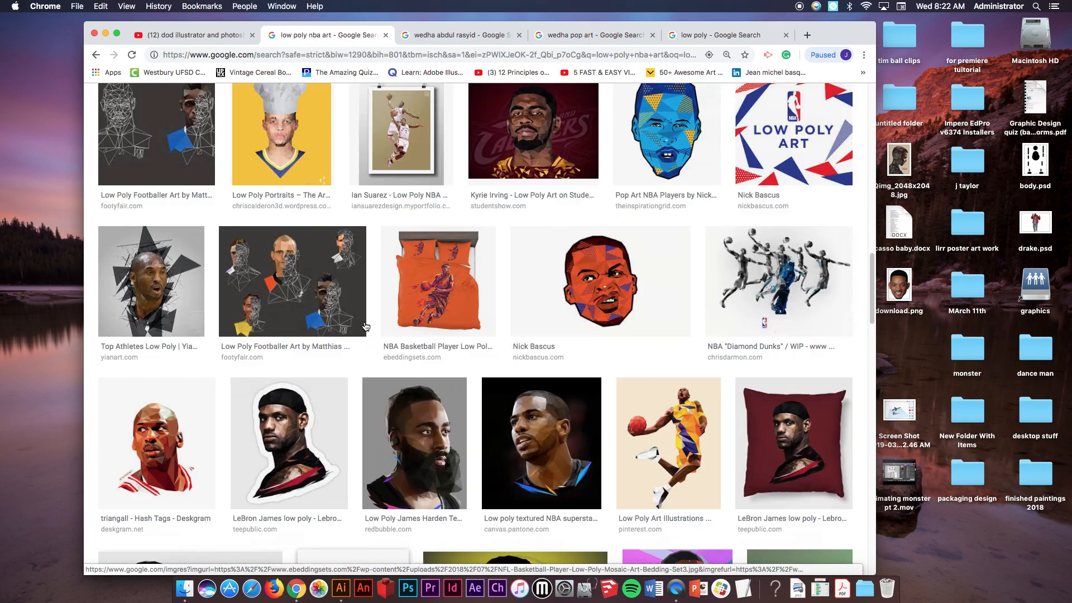